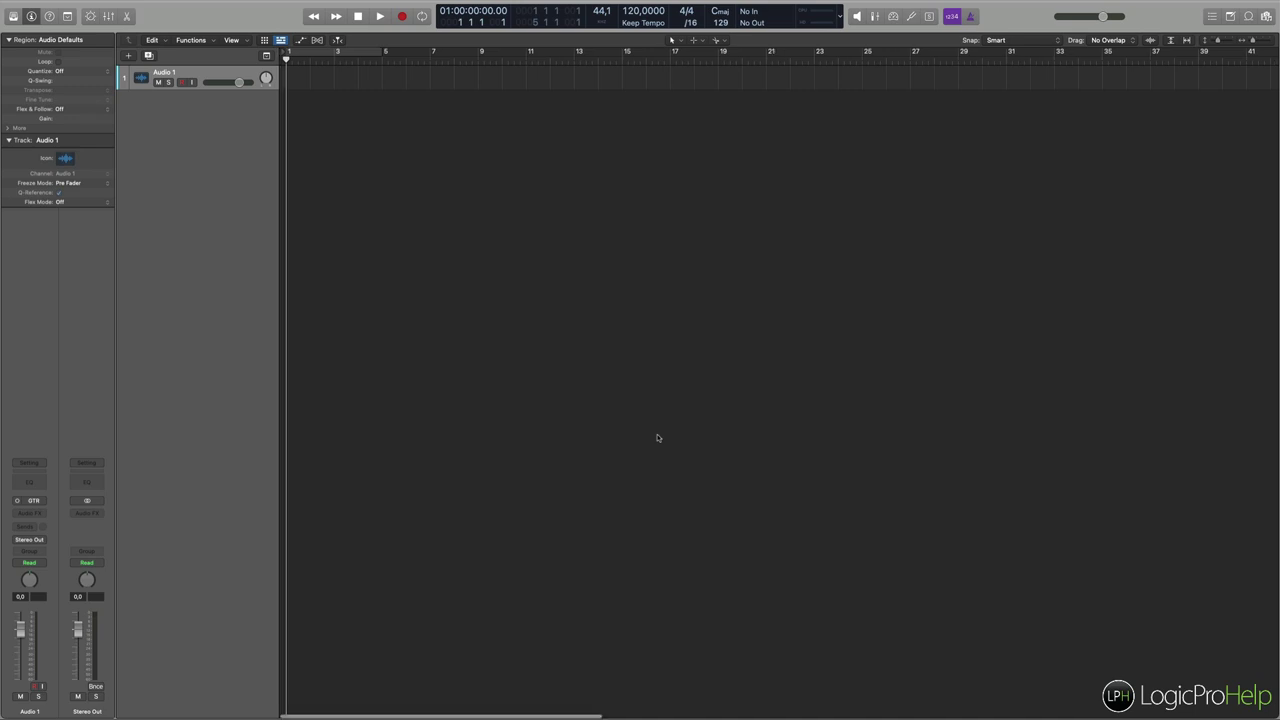
Switch to the browser, examine the feature sections and before/after comparison on the Auganizer website, and return to Logic Pro.
{"action": "key", "text": "ctrl+Right"}
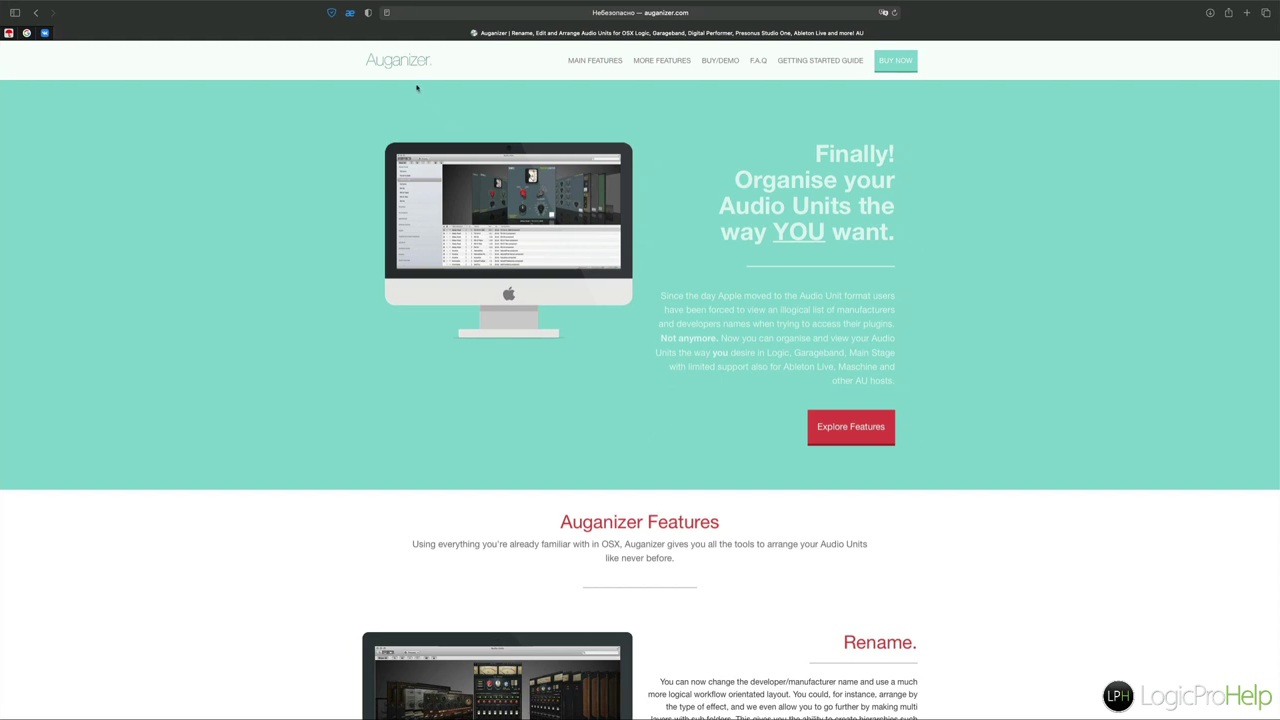
{"action": "scroll", "coordinate": [471, 256], "scroll_direction": "down", "scroll_amount": 3}
{"action": "scroll", "coordinate": [471, 256], "scroll_direction": "down", "scroll_amount": 5}
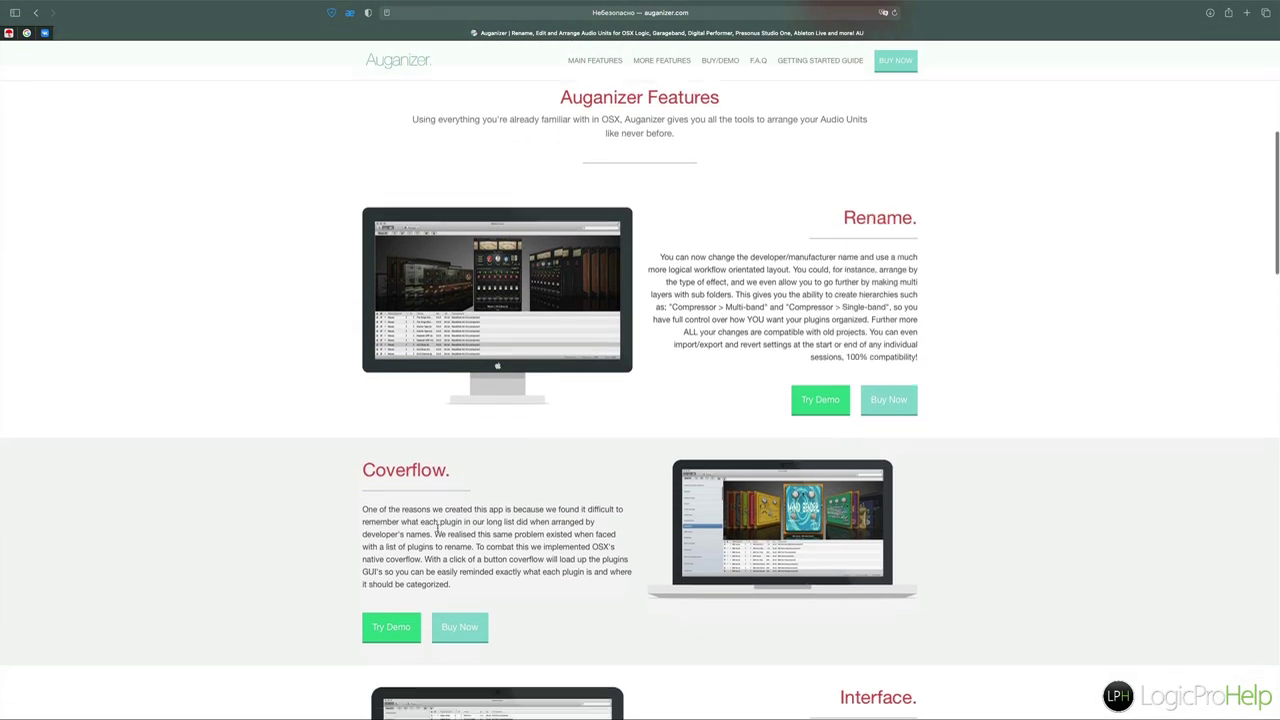
{"action": "scroll", "coordinate": [680, 357], "scroll_direction": "down", "scroll_amount": 5}
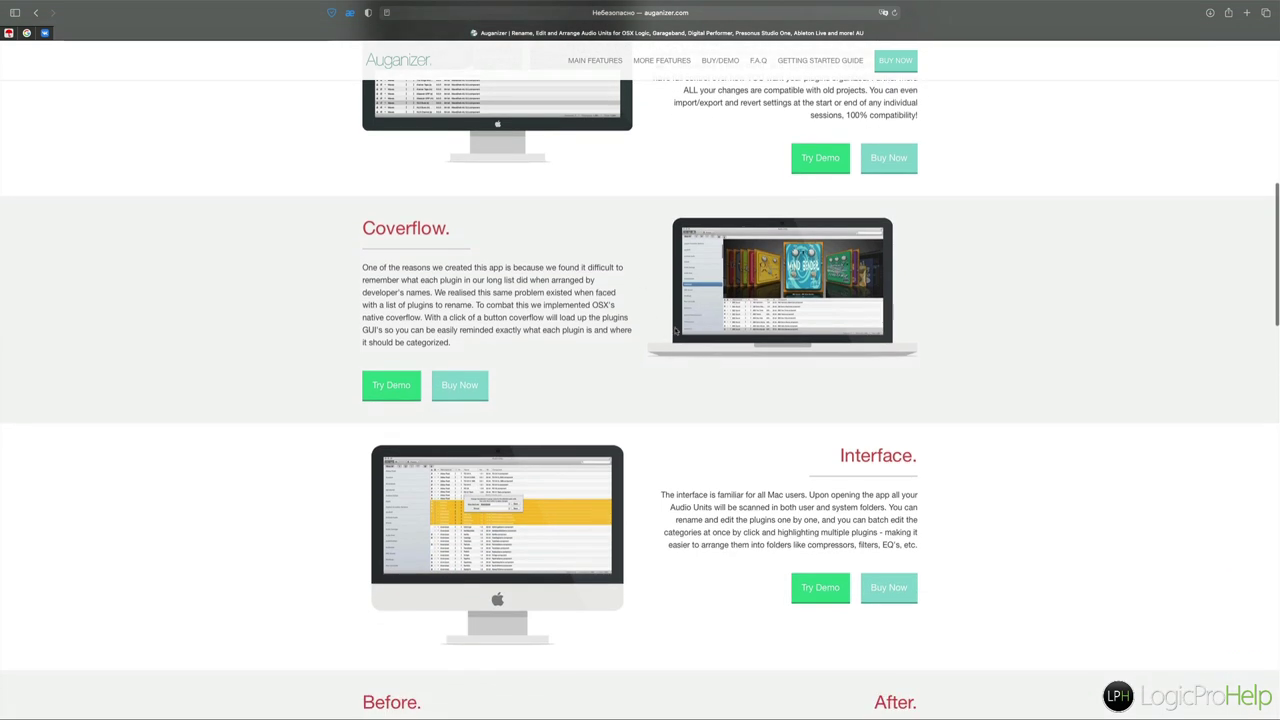
{"action": "scroll", "coordinate": [648, 330], "scroll_direction": "down", "scroll_amount": 1}
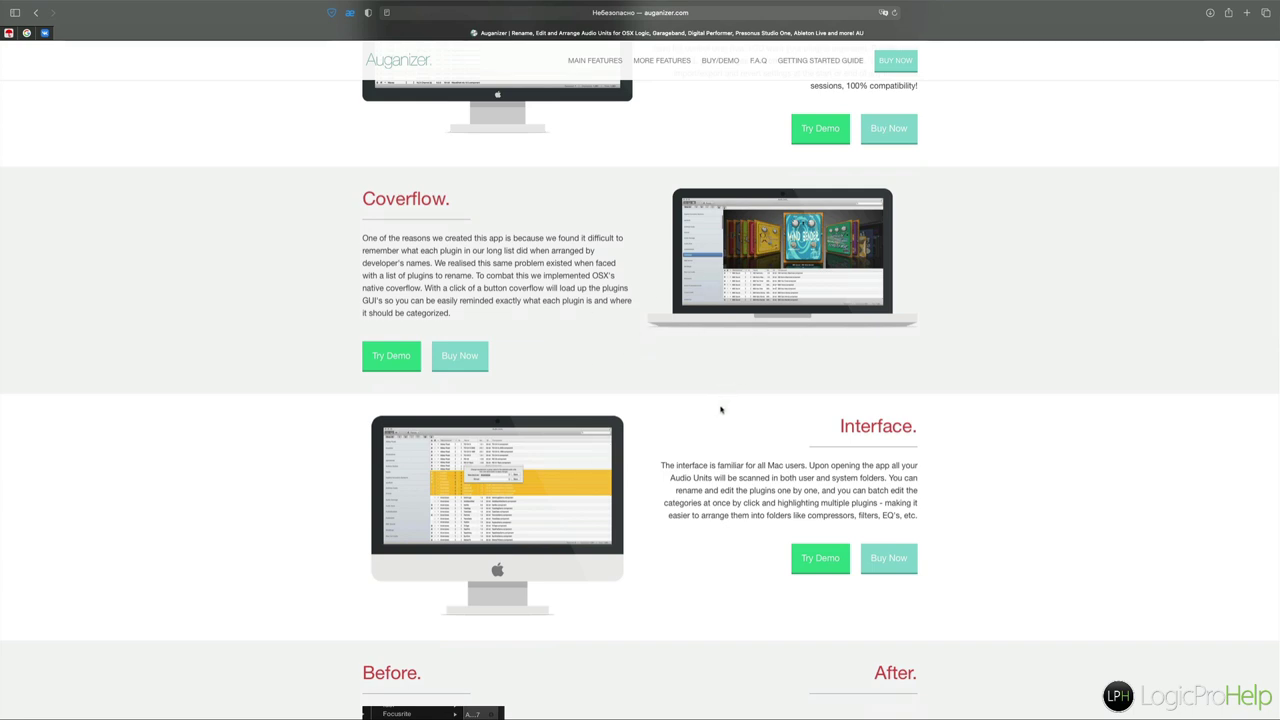
{"action": "scroll", "coordinate": [645, 400], "scroll_direction": "up", "scroll_amount": 5}
{"action": "scroll", "coordinate": [642, 394], "scroll_direction": "down", "scroll_amount": 10}
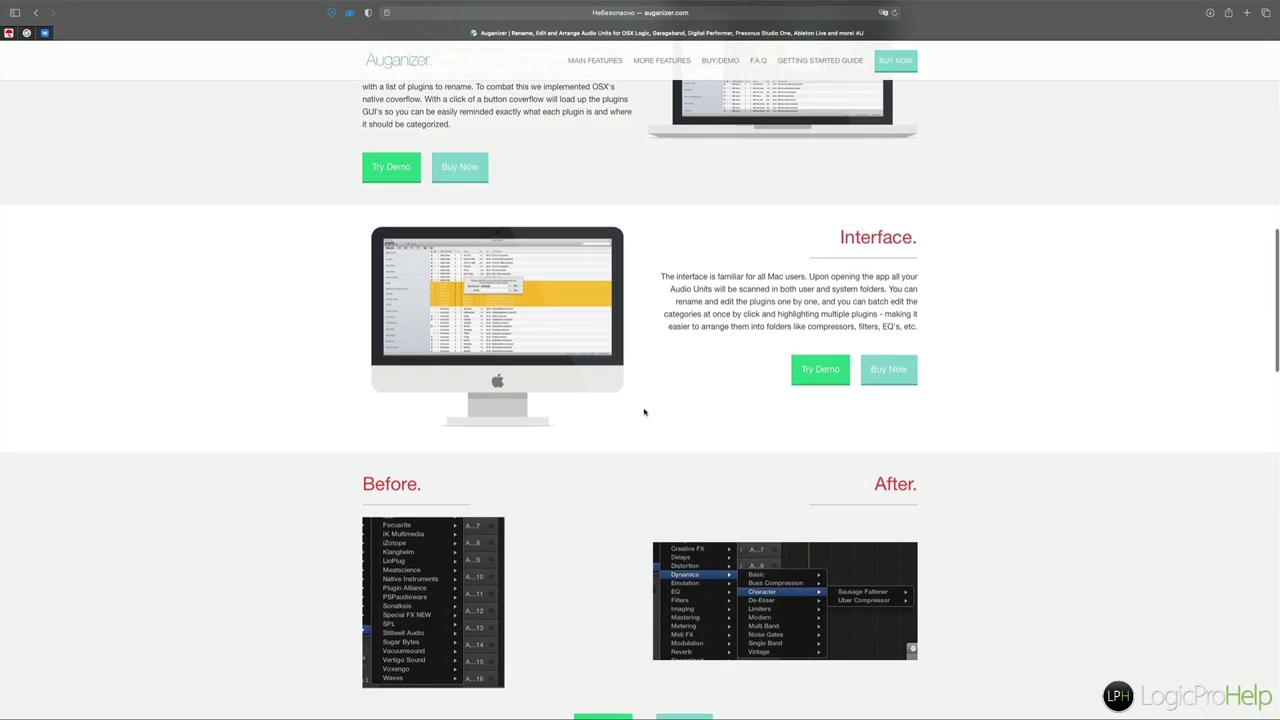
{"action": "scroll", "coordinate": [644, 411], "scroll_direction": "down", "scroll_amount": 1}
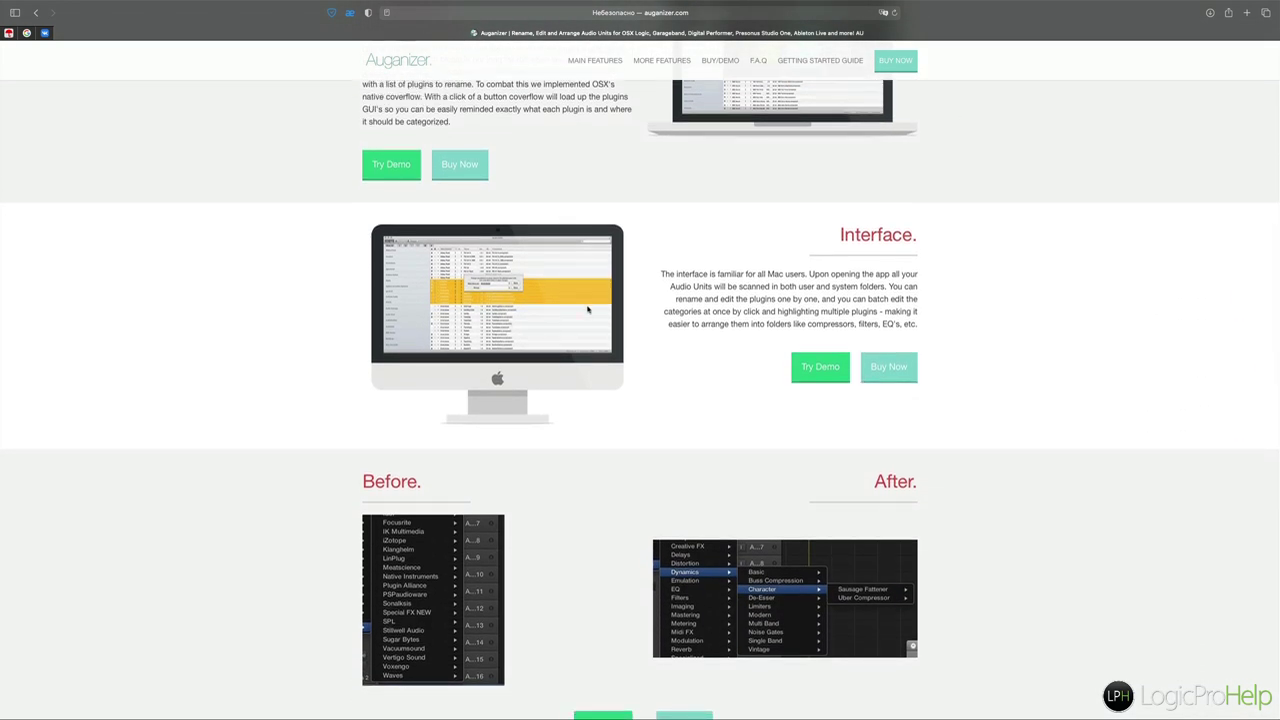
{"action": "scroll", "coordinate": [593, 320], "scroll_direction": "up", "scroll_amount": 6}
{"action": "scroll", "coordinate": [593, 320], "scroll_direction": "up", "scroll_amount": 10}
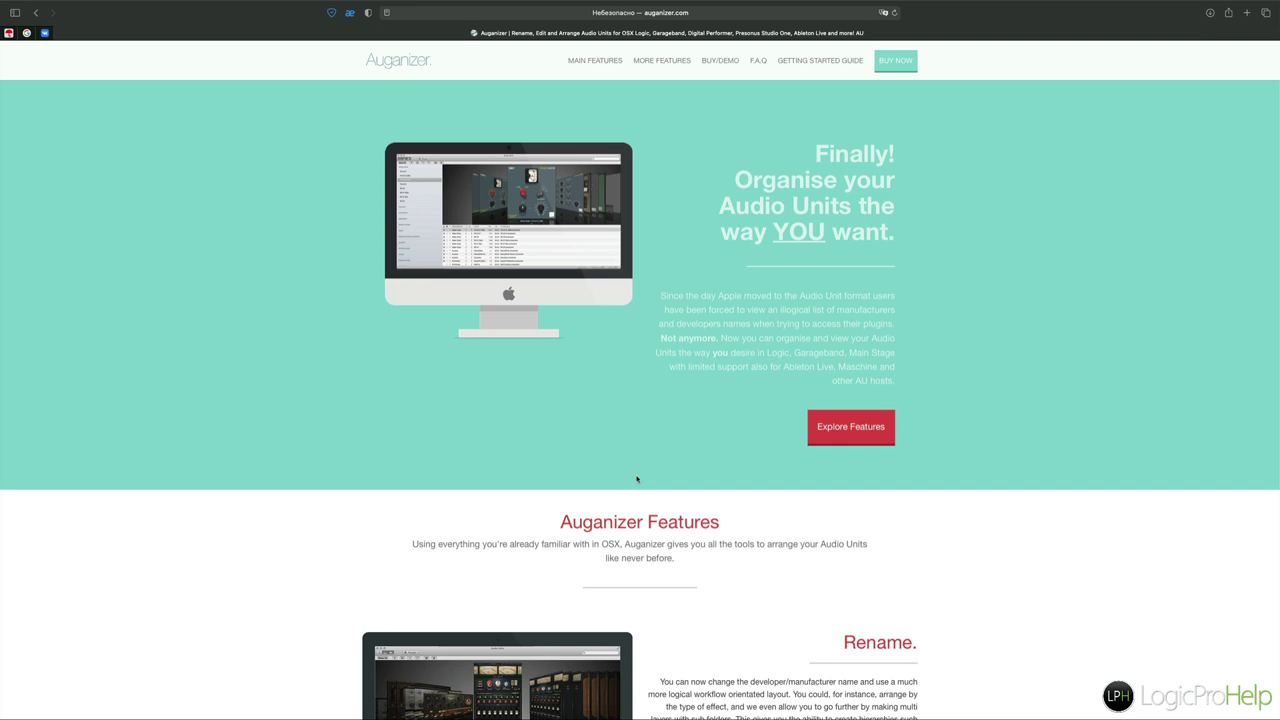
{"action": "scroll", "coordinate": [636, 479], "scroll_direction": "down", "scroll_amount": 15}
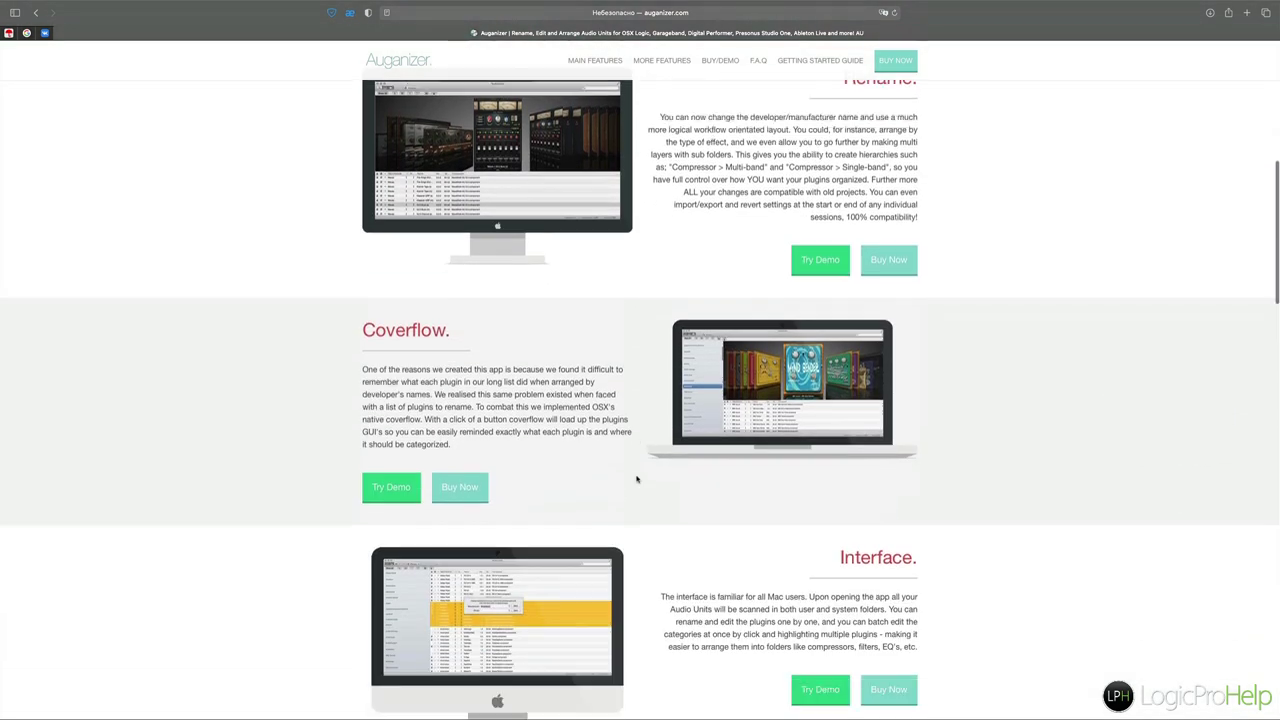
{"action": "scroll", "coordinate": [636, 479], "scroll_direction": "down", "scroll_amount": 2}
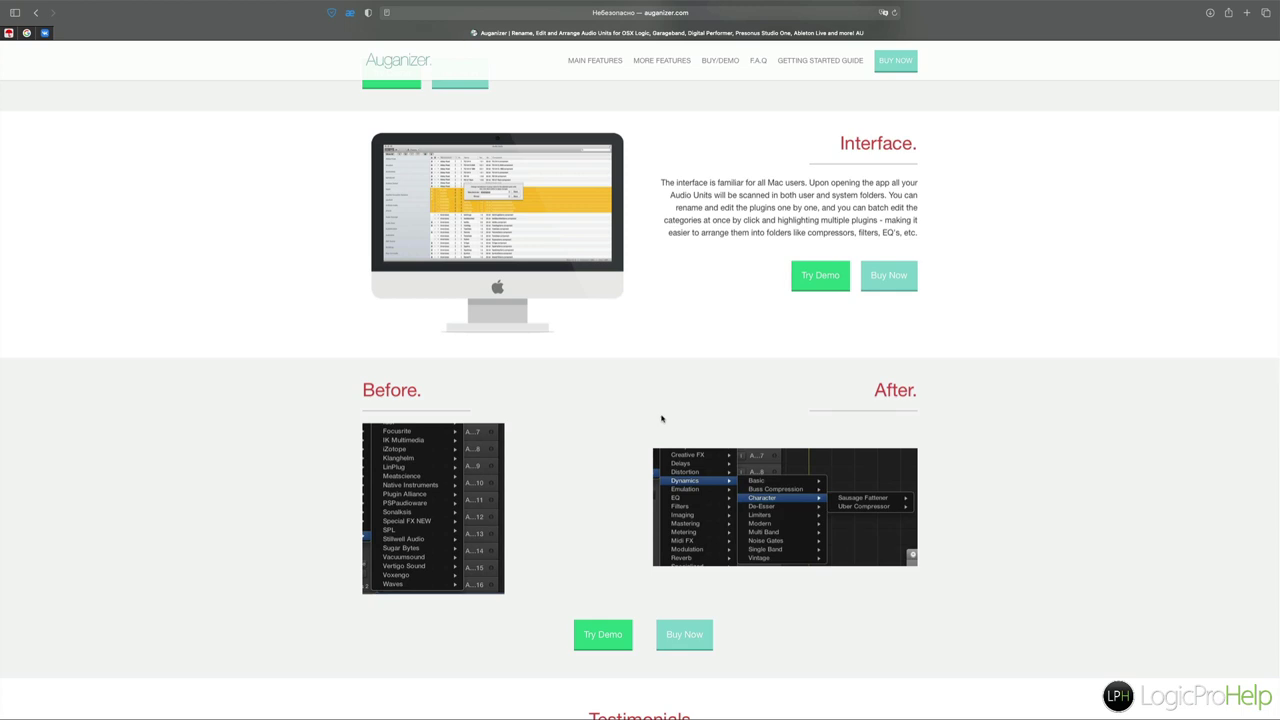
{"action": "scroll", "coordinate": [643, 423], "scroll_direction": "up", "scroll_amount": 10}
{"action": "scroll", "coordinate": [643, 423], "scroll_direction": "up", "scroll_amount": 4}
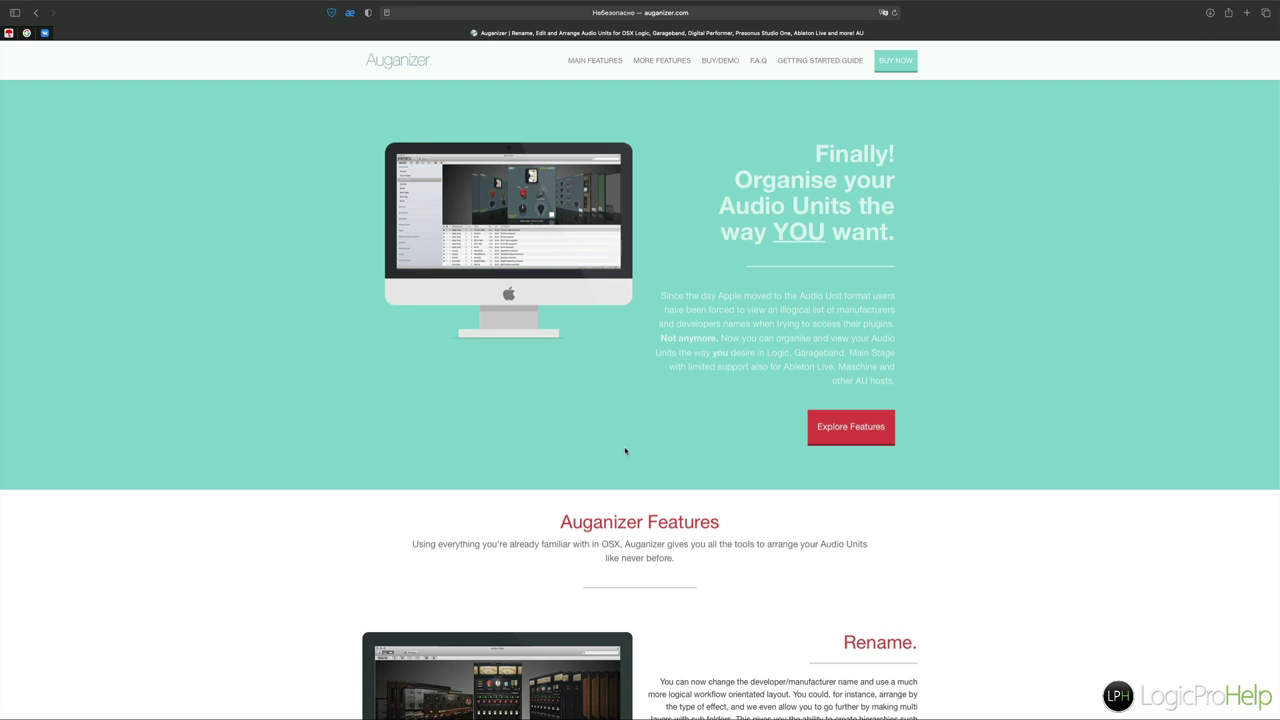
{"action": "key", "text": "ctrl+Left"}
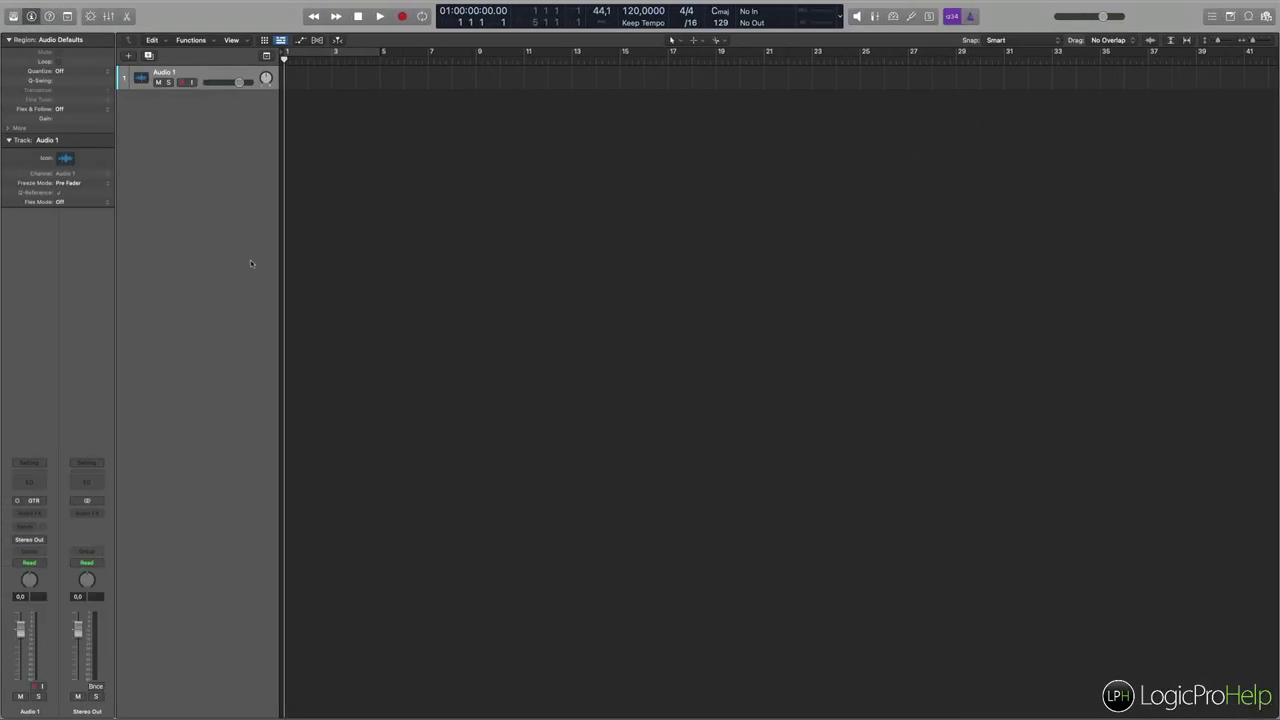
{"action": "left_click", "coordinate": [160, 15]}
{"action": "left_click", "coordinate": [43, 6]}
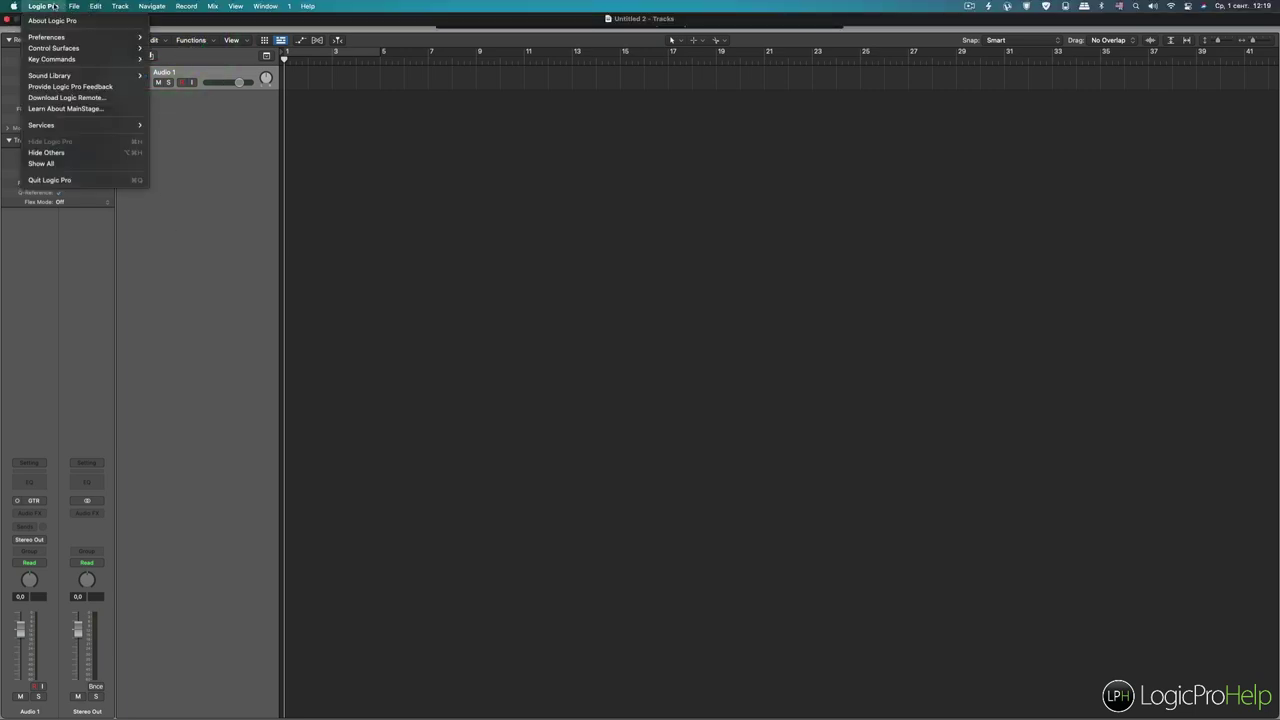
{"action": "mouse_move", "coordinate": [58, 37]}
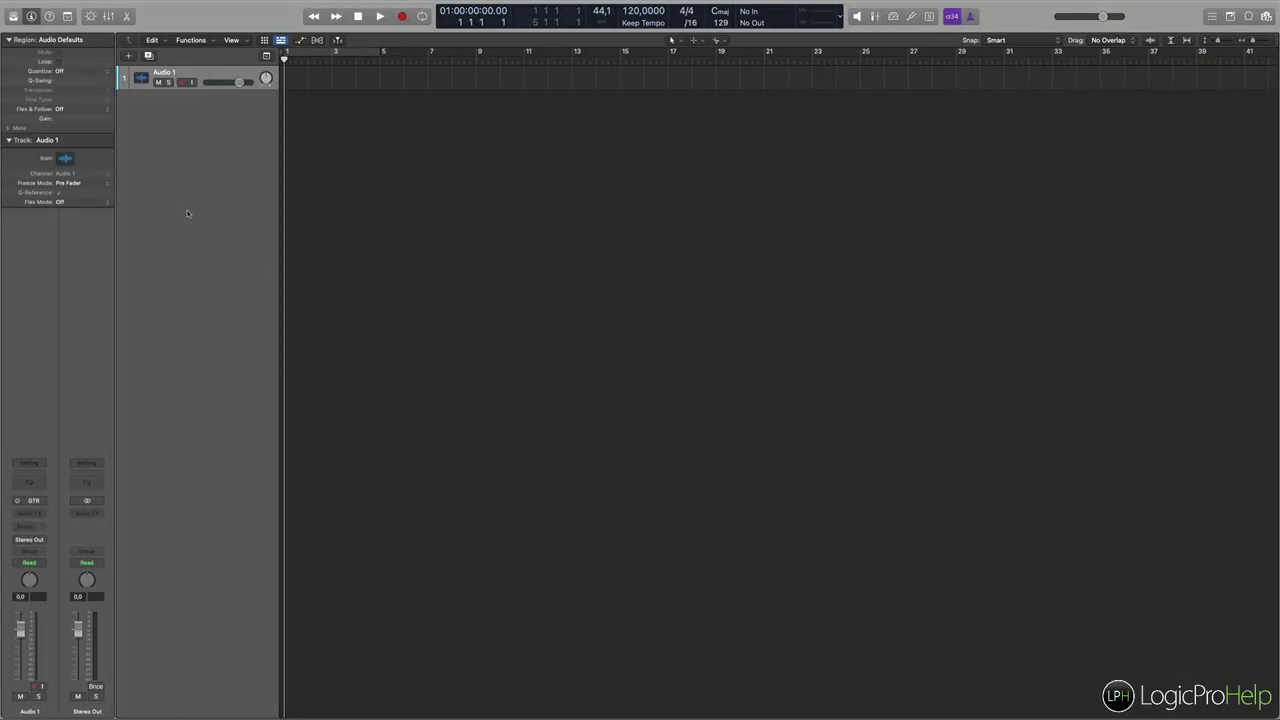
{"action": "left_click", "coordinate": [188, 211]}
Open Logic Pro's Plug-in Manager and enlarge its window to fill the screen.
{"action": "left_click", "coordinate": [173, 19]}
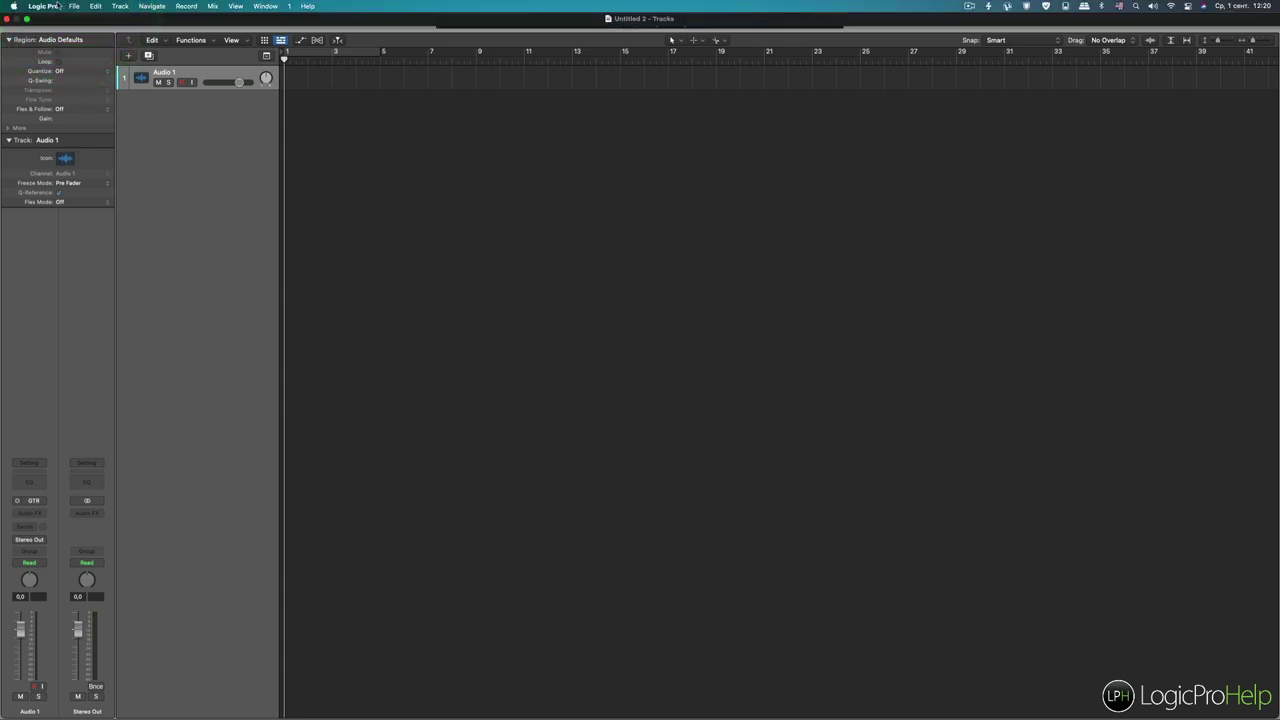
{"action": "left_click", "coordinate": [43, 6]}
{"action": "mouse_move", "coordinate": [60, 40]}
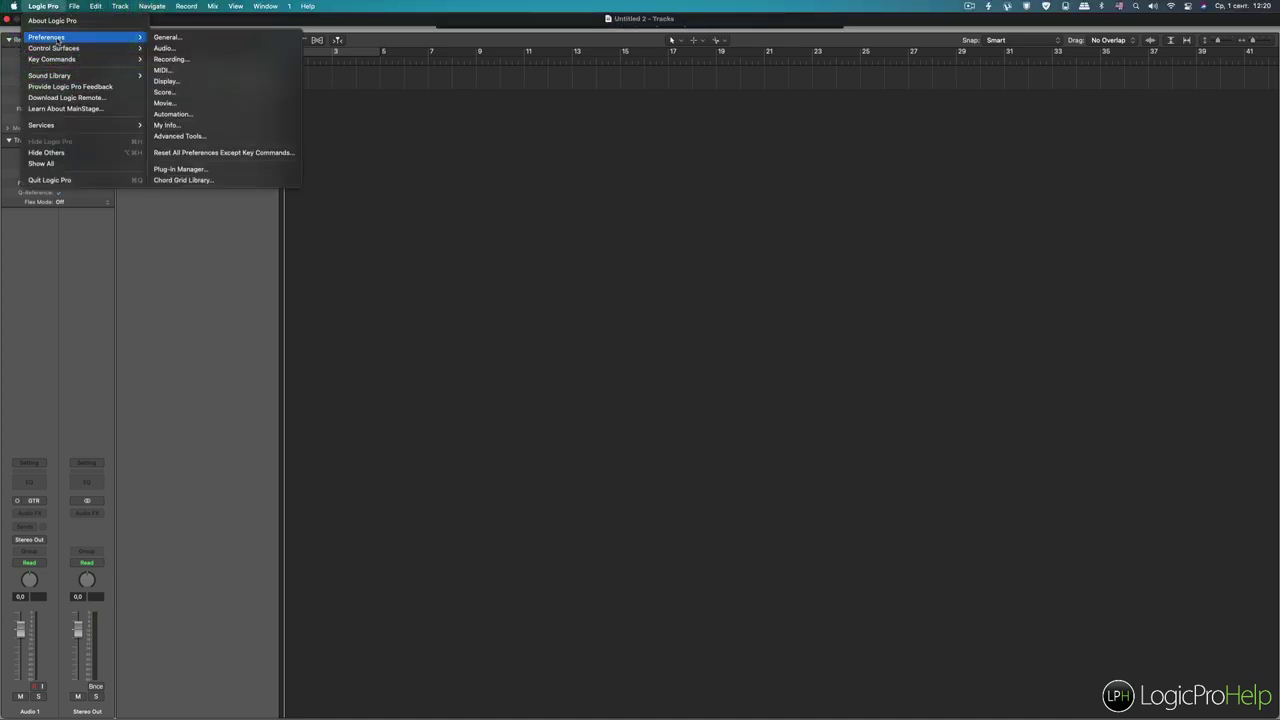
{"action": "left_click", "coordinate": [210, 168]}
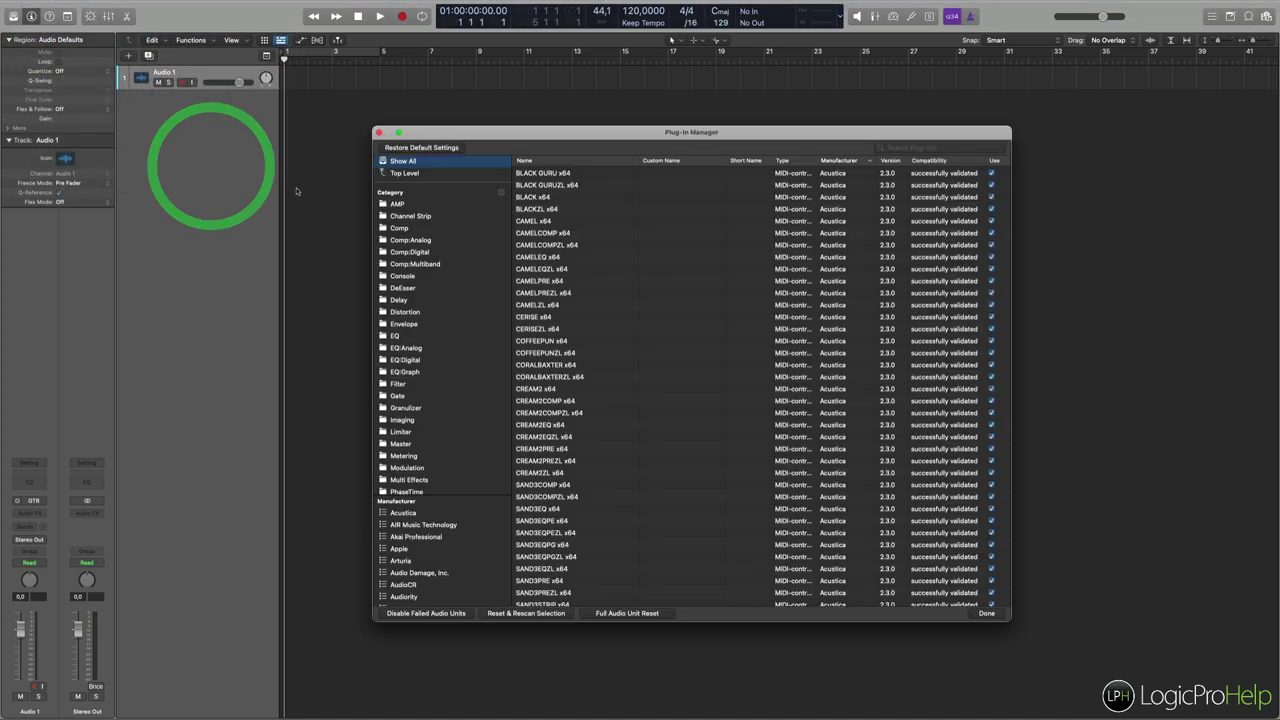
{"action": "left_click_drag", "start_coordinate": [688, 134], "coordinate": [616, 110]}
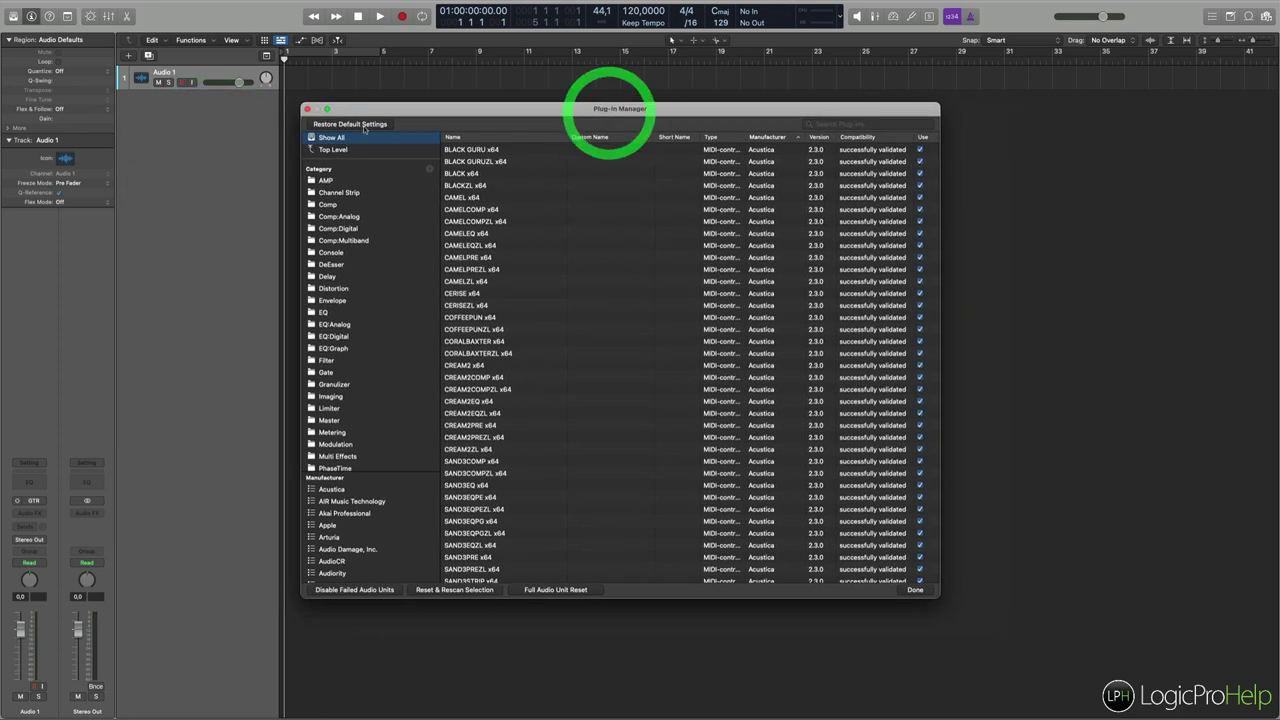
{"action": "left_click", "coordinate": [327, 108]}
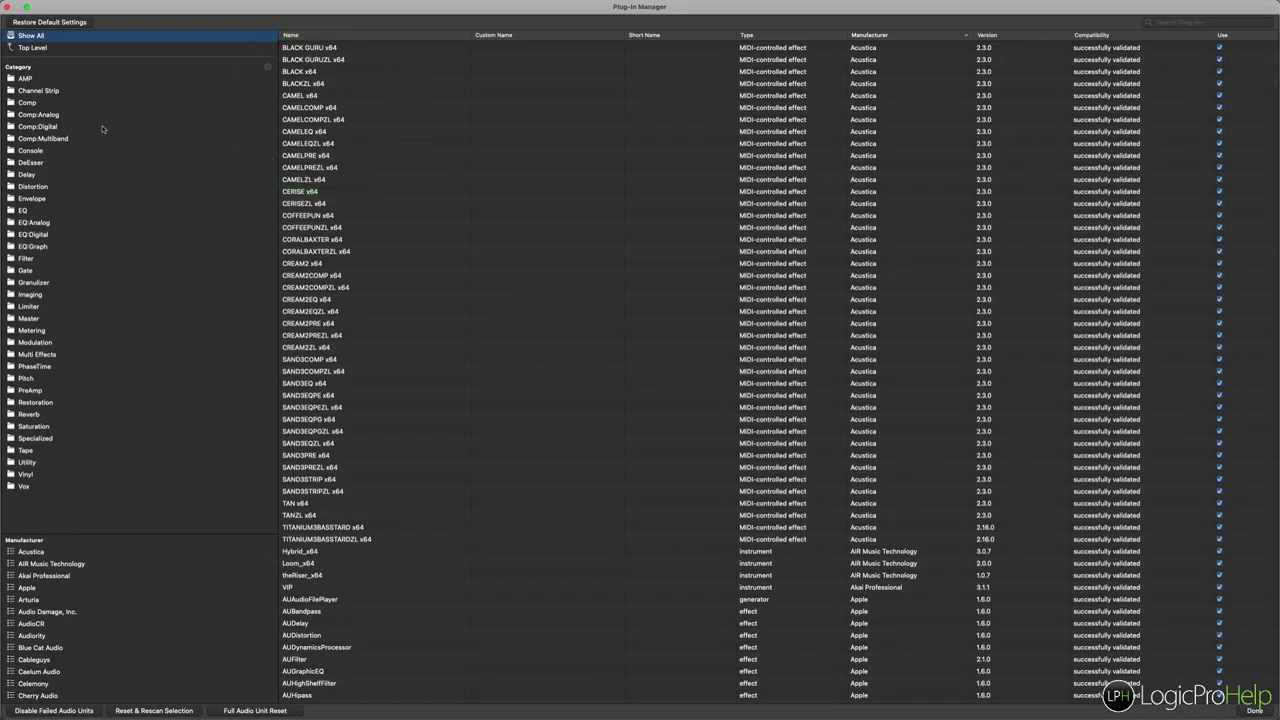
Examine which plug-ins are assigned to the Channel Strip, Console and AMP categories.
{"action": "left_click", "coordinate": [53, 89]}
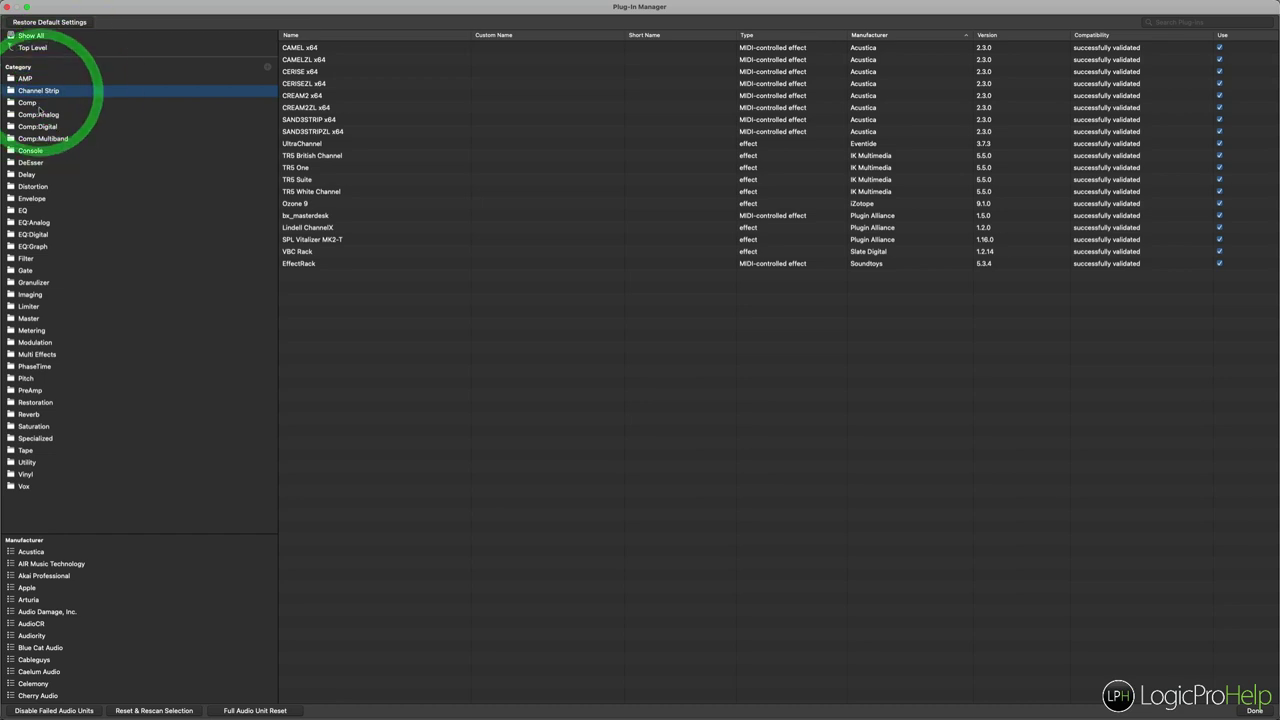
{"action": "left_click", "coordinate": [32, 150]}
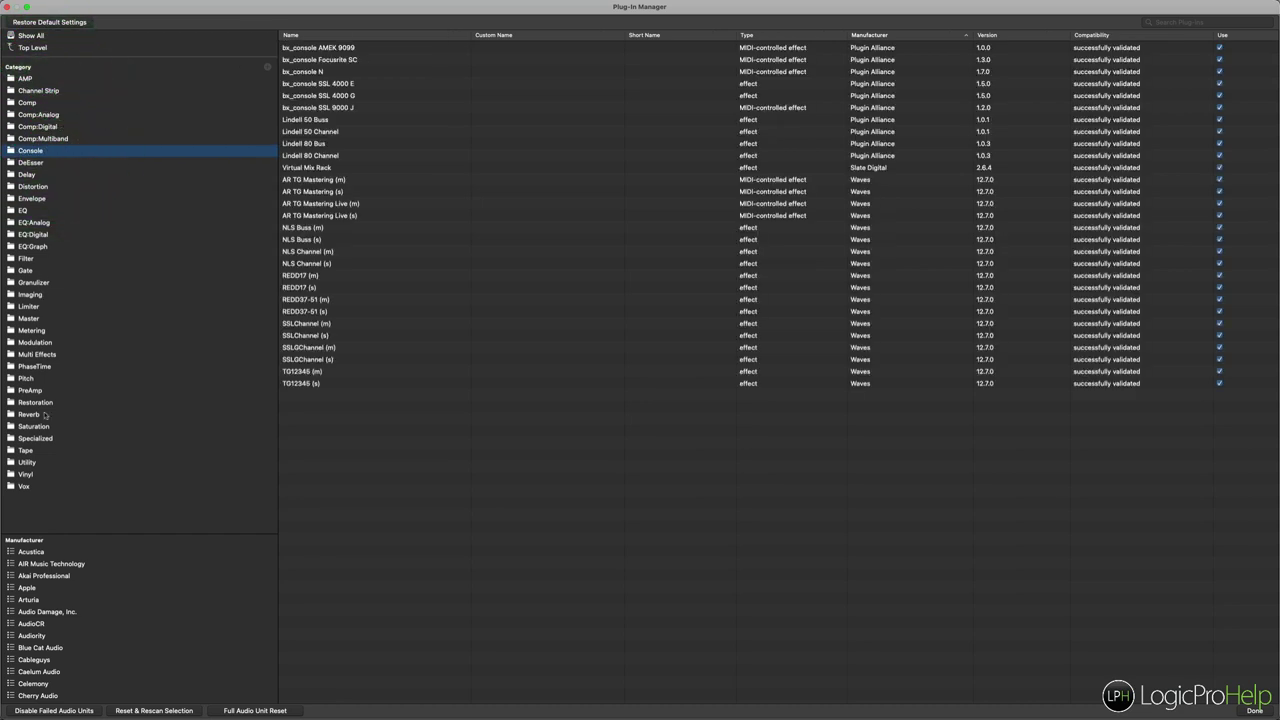
{"action": "left_click", "coordinate": [30, 78]}
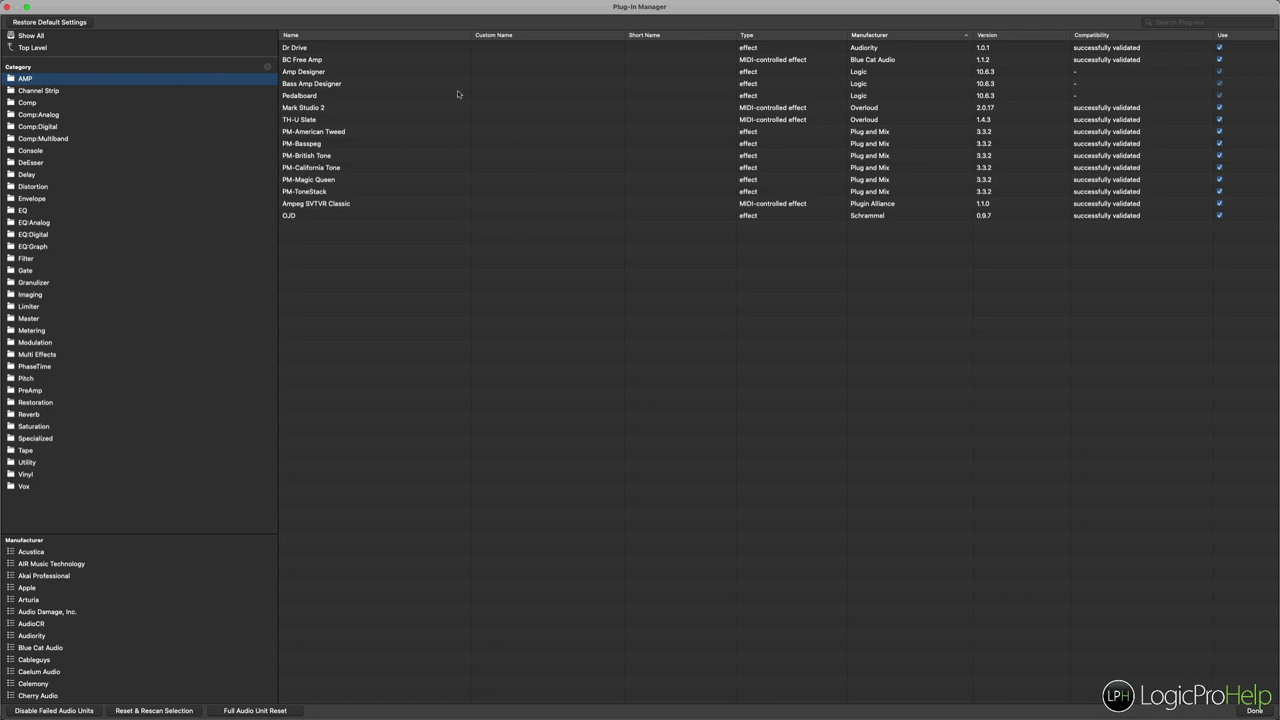
{"action": "left_click", "coordinate": [92, 91]}
Compare the contents of the parent Comp category with its Comp:Analog and Comp:Digital subcategories.
{"action": "left_click", "coordinate": [75, 103]}
{"action": "left_click", "coordinate": [63, 125]}
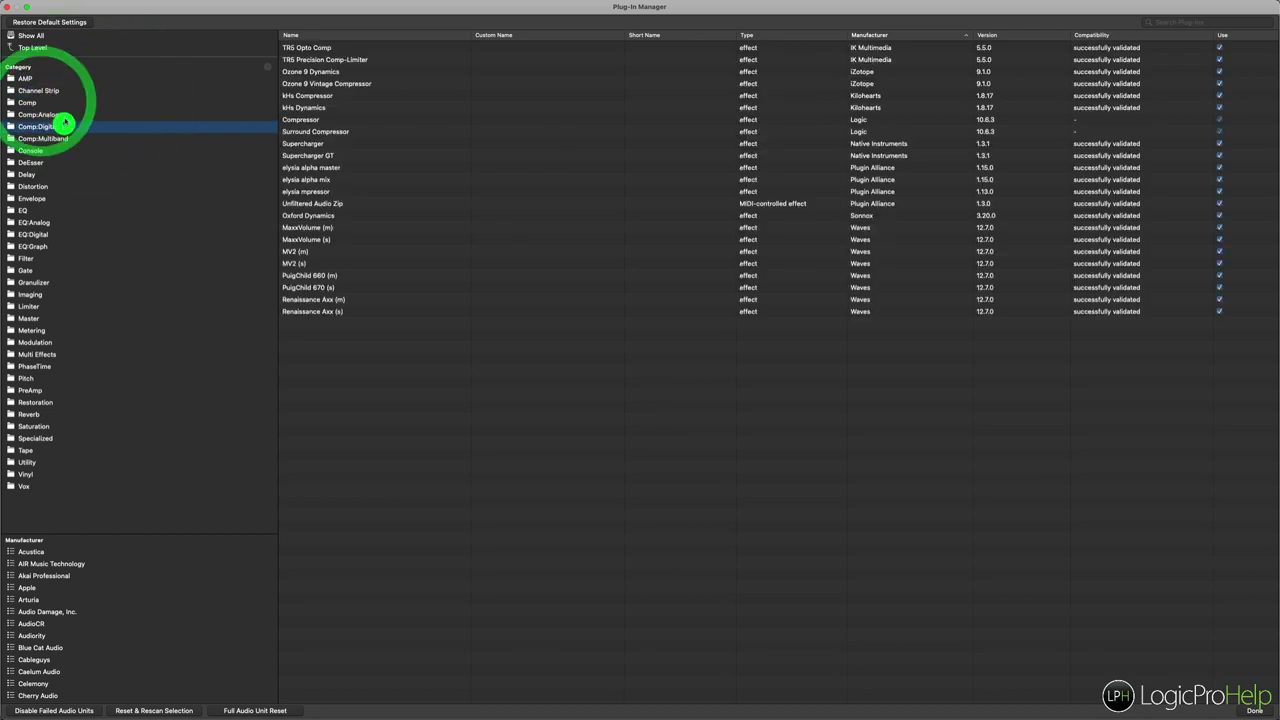
{"action": "left_click", "coordinate": [69, 114]}
{"action": "left_click", "coordinate": [52, 126]}
{"action": "left_click", "coordinate": [60, 102]}
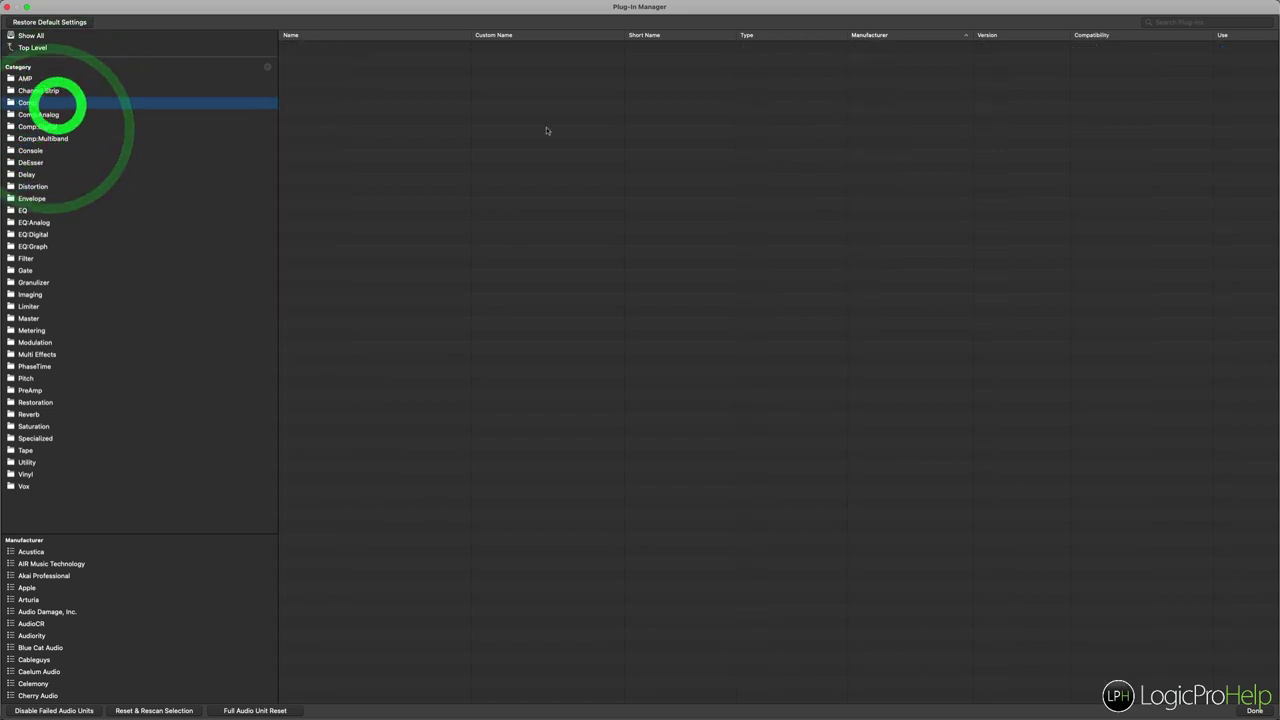
{"action": "left_click", "coordinate": [70, 115]}
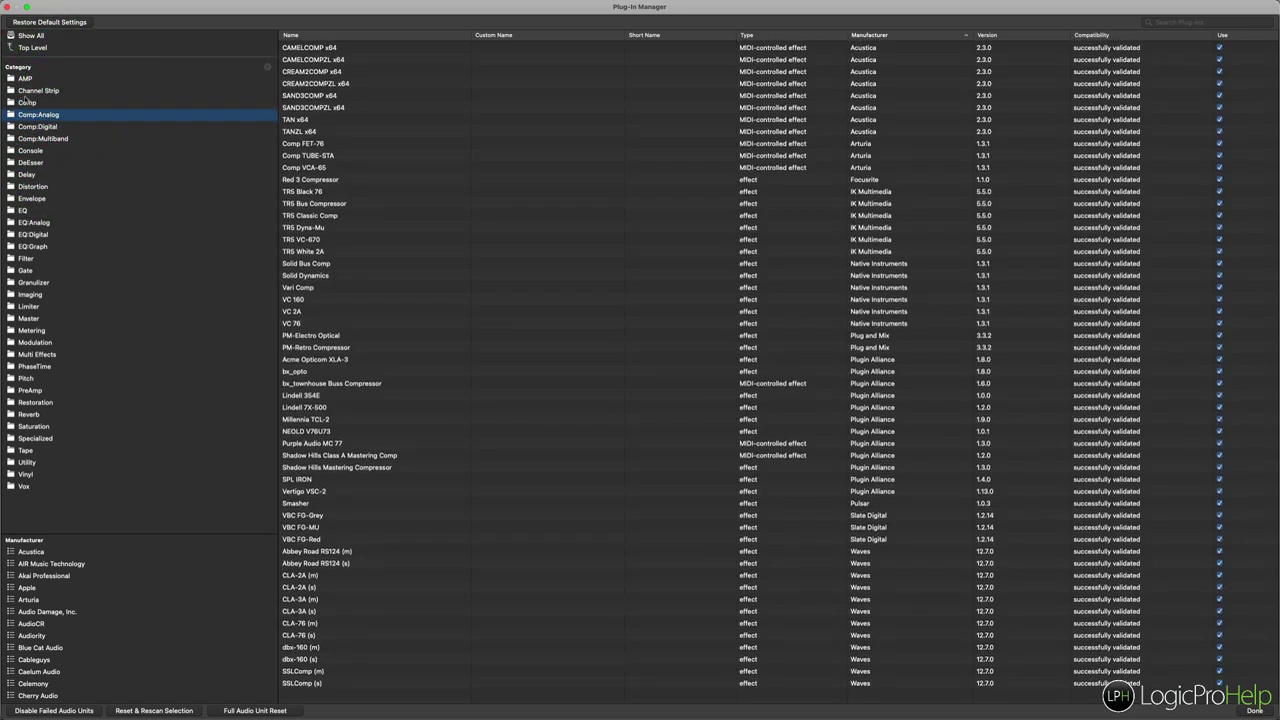
{"action": "left_click", "coordinate": [26, 102]}
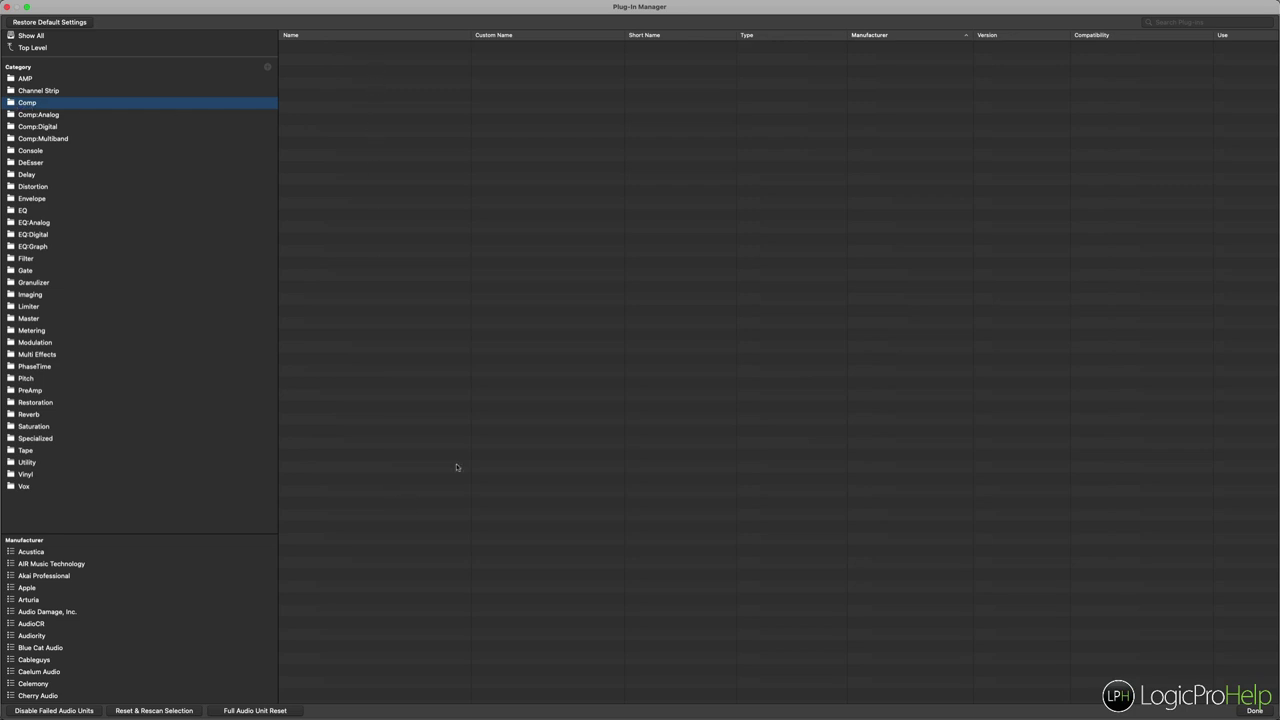
{"action": "left_click", "coordinate": [33, 116]}
{"action": "left_click", "coordinate": [38, 104]}
{"action": "left_click", "coordinate": [39, 115]}
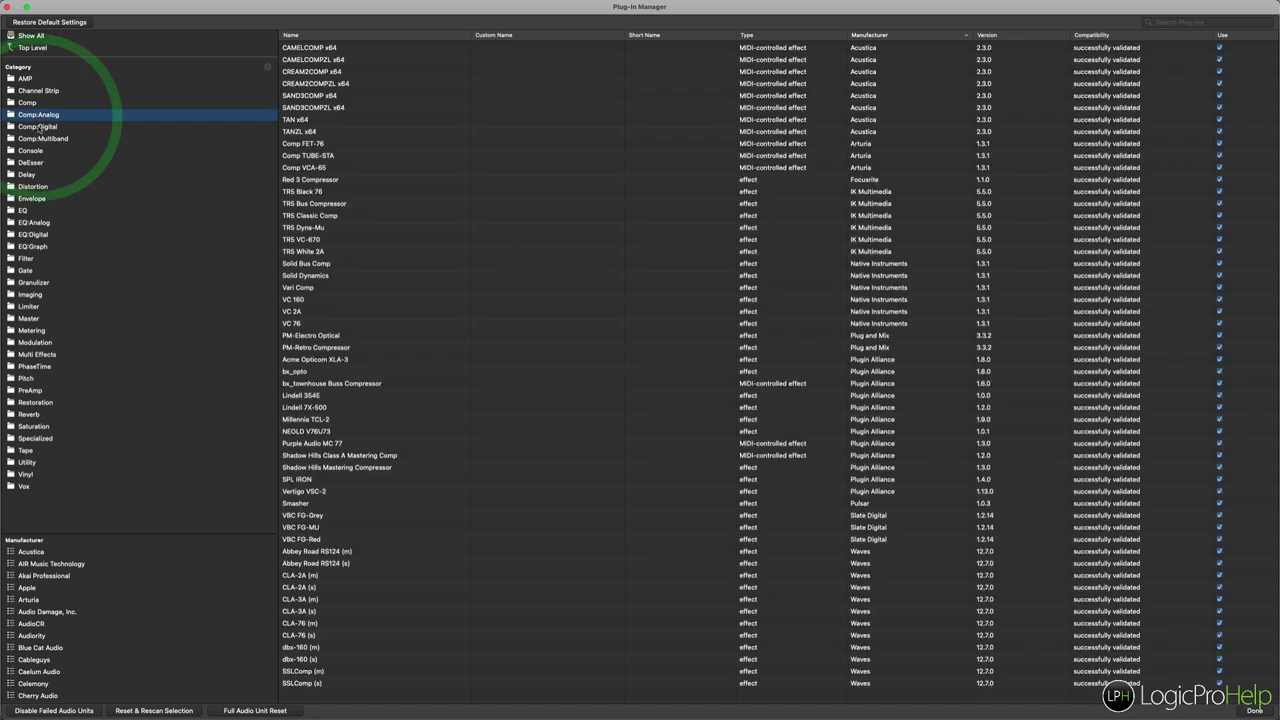
Compare the plug-in lists of the Comp:Analog, Comp:Digital and Comp:Multiband subcategories.
{"action": "left_click", "coordinate": [38, 126]}
{"action": "left_click", "coordinate": [36, 139]}
{"action": "left_click", "coordinate": [38, 127]}
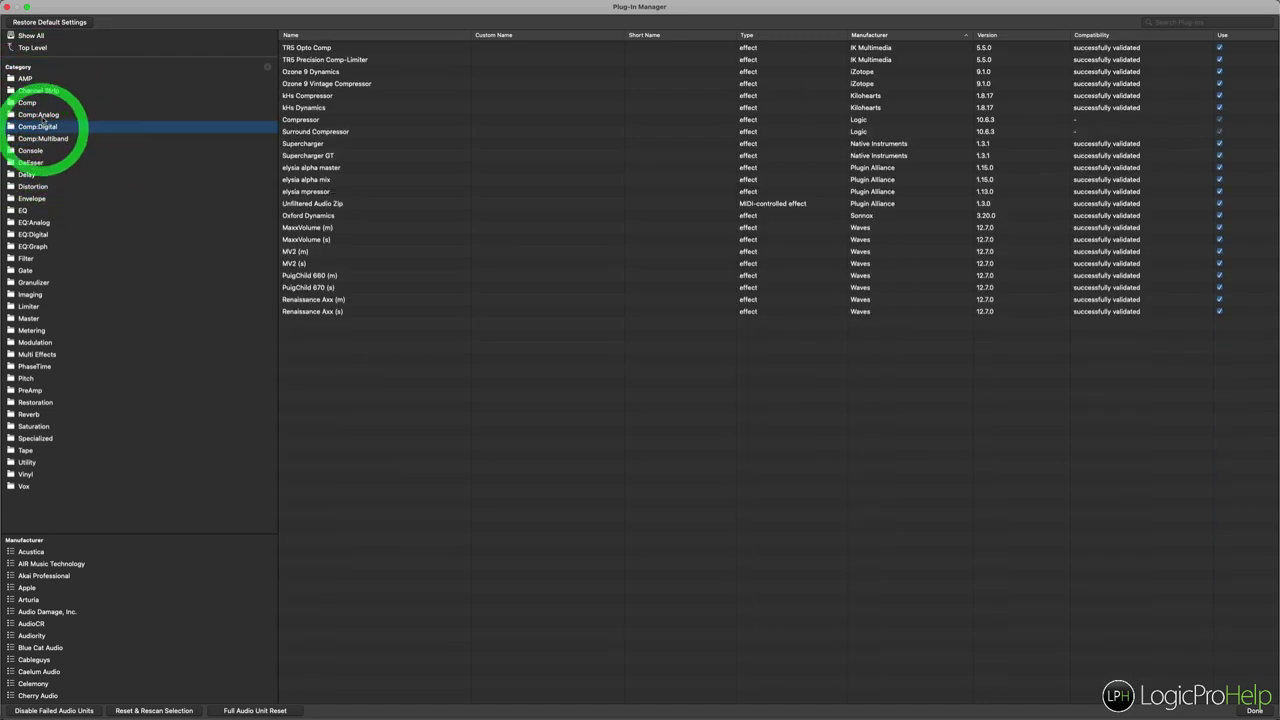
{"action": "left_click", "coordinate": [39, 115]}
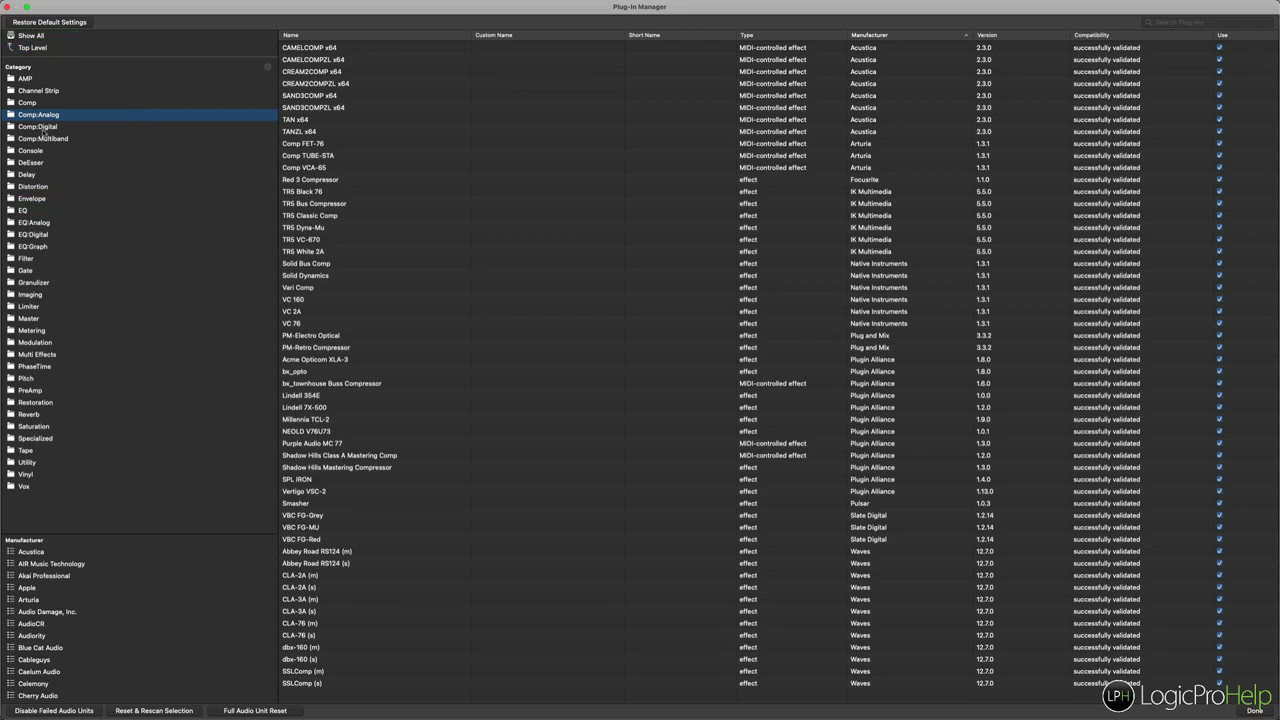
{"action": "left_click", "coordinate": [40, 127]}
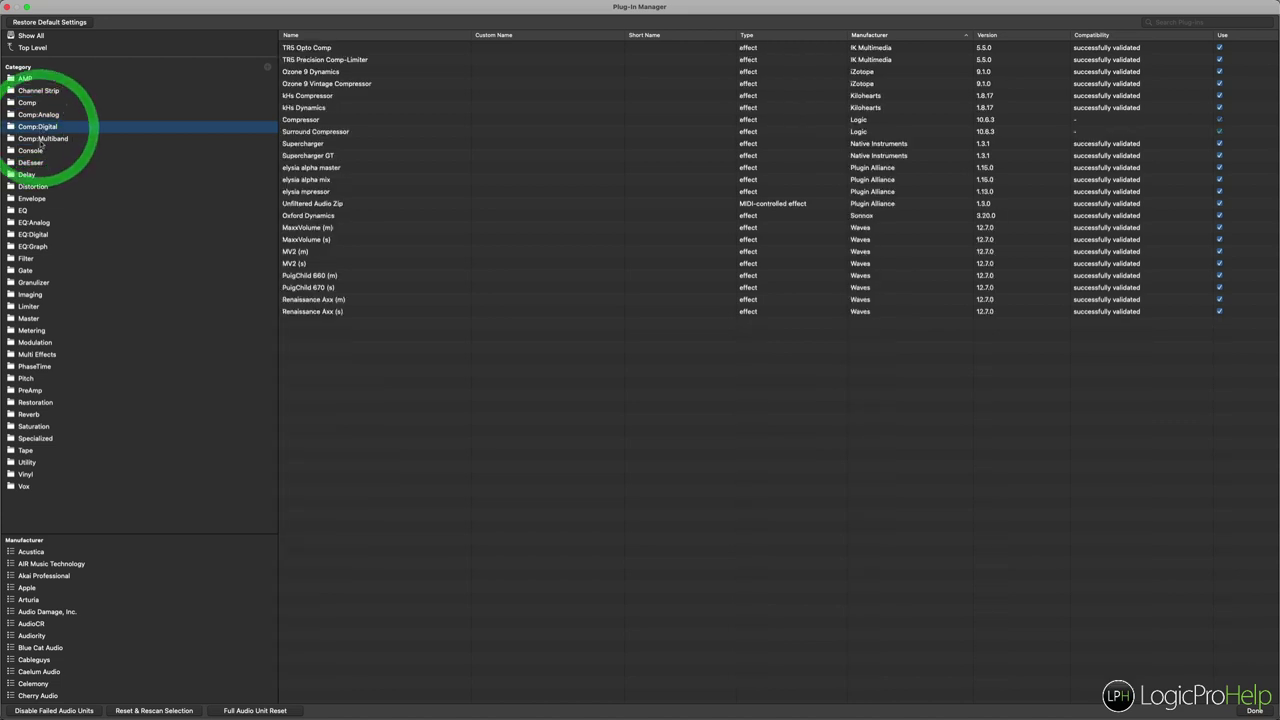
{"action": "left_click", "coordinate": [40, 138]}
{"action": "left_click", "coordinate": [40, 127]}
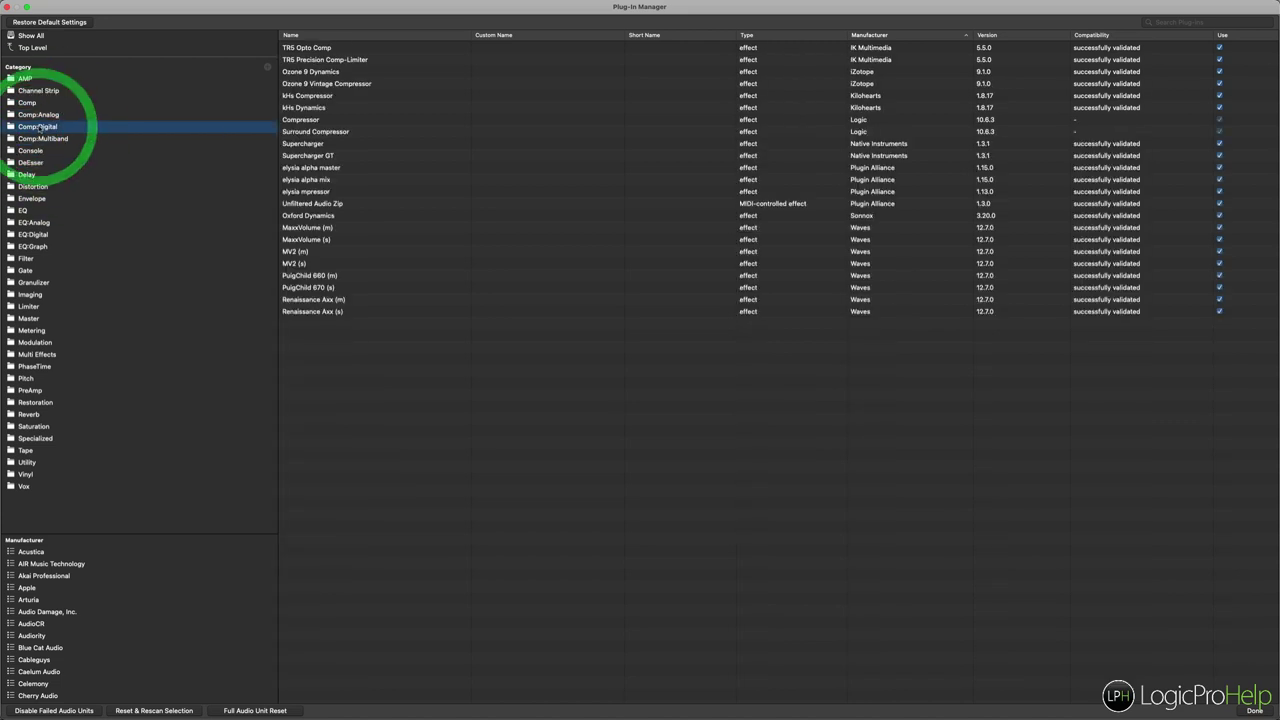
{"action": "left_click", "coordinate": [57, 114]}
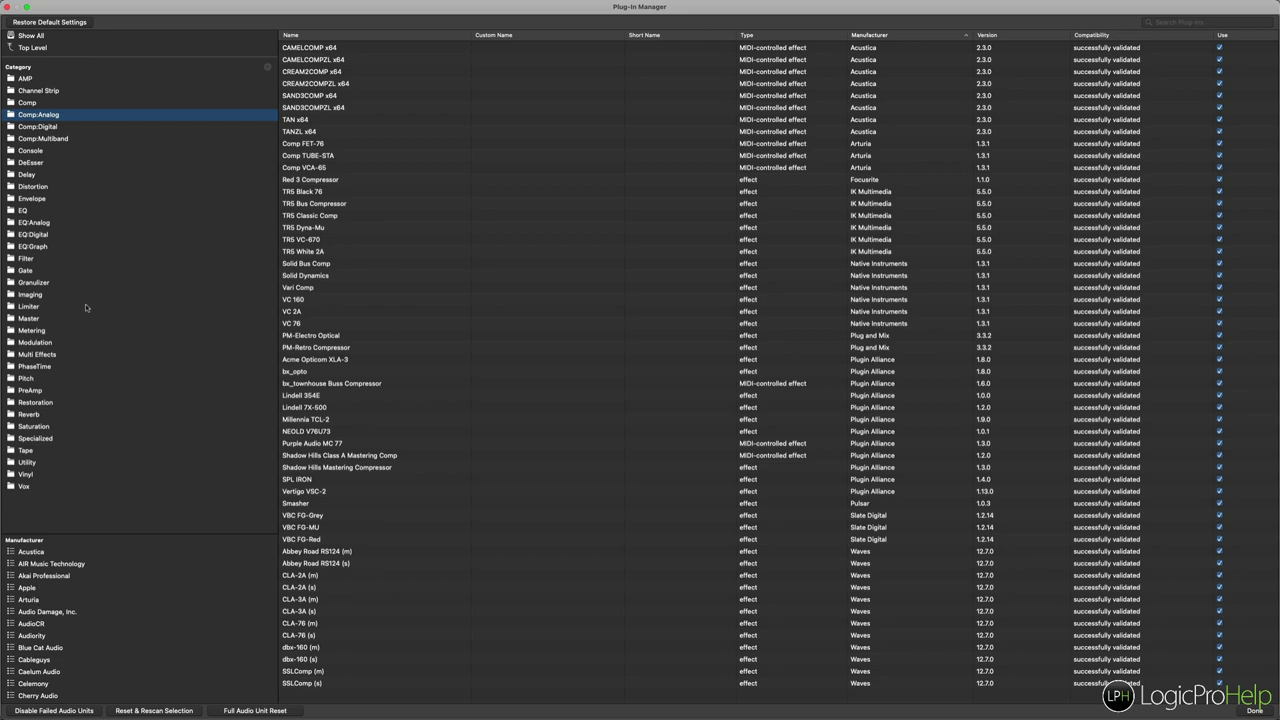
{"action": "left_click", "coordinate": [44, 127]}
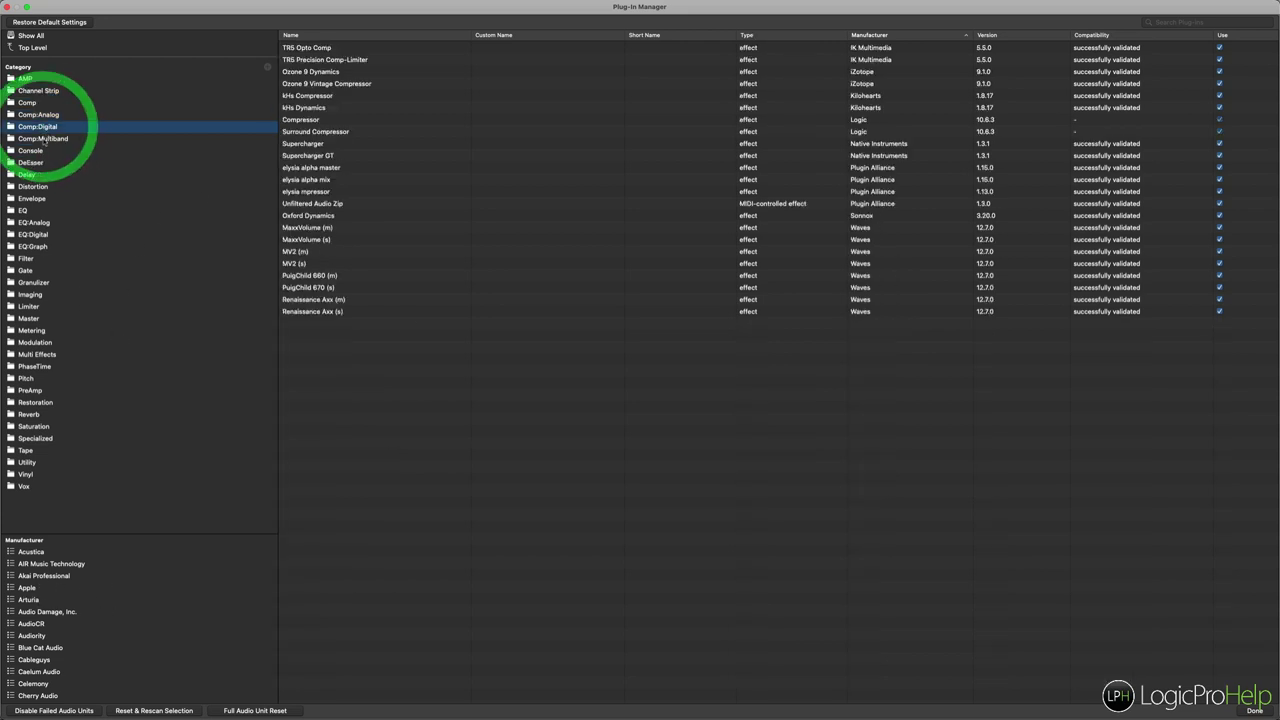
{"action": "left_click", "coordinate": [44, 139]}
{"action": "left_click", "coordinate": [48, 127]}
{"action": "left_click", "coordinate": [53, 115]}
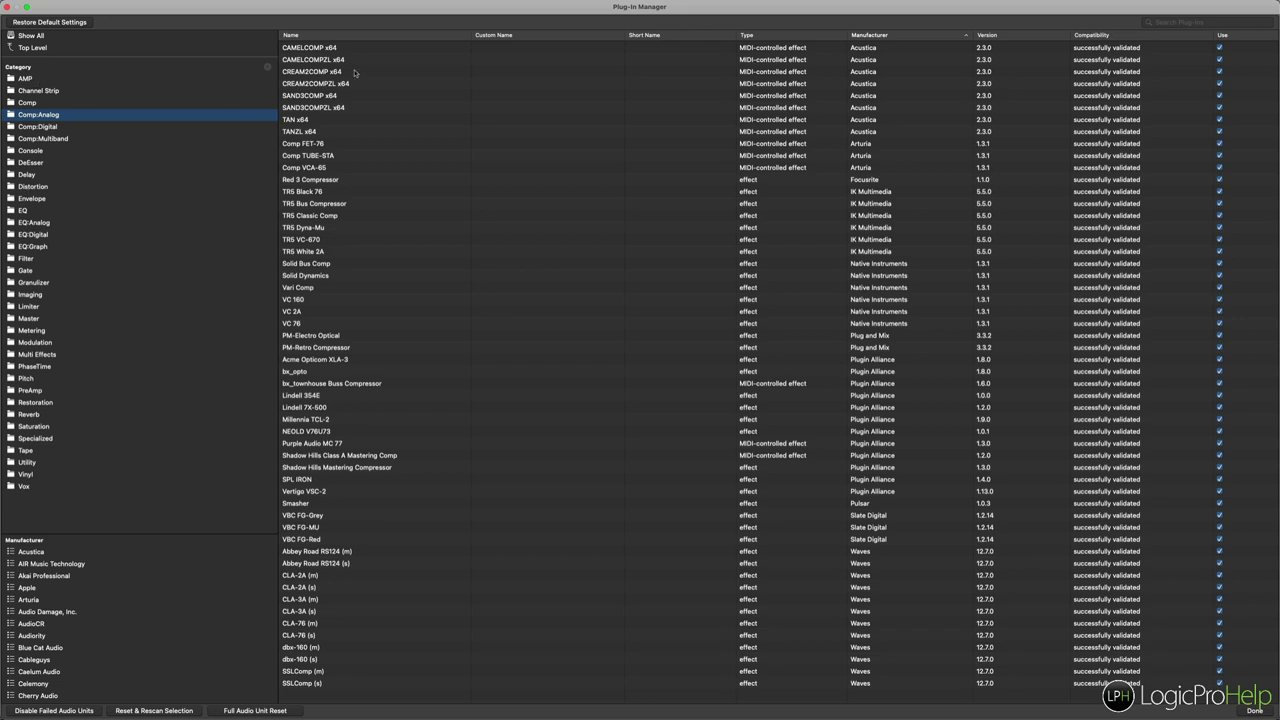
Review the Comp category and its three subcategories in order, ending on Comp:Multiband.
{"action": "left_click", "coordinate": [28, 103]}
{"action": "left_click", "coordinate": [29, 114]}
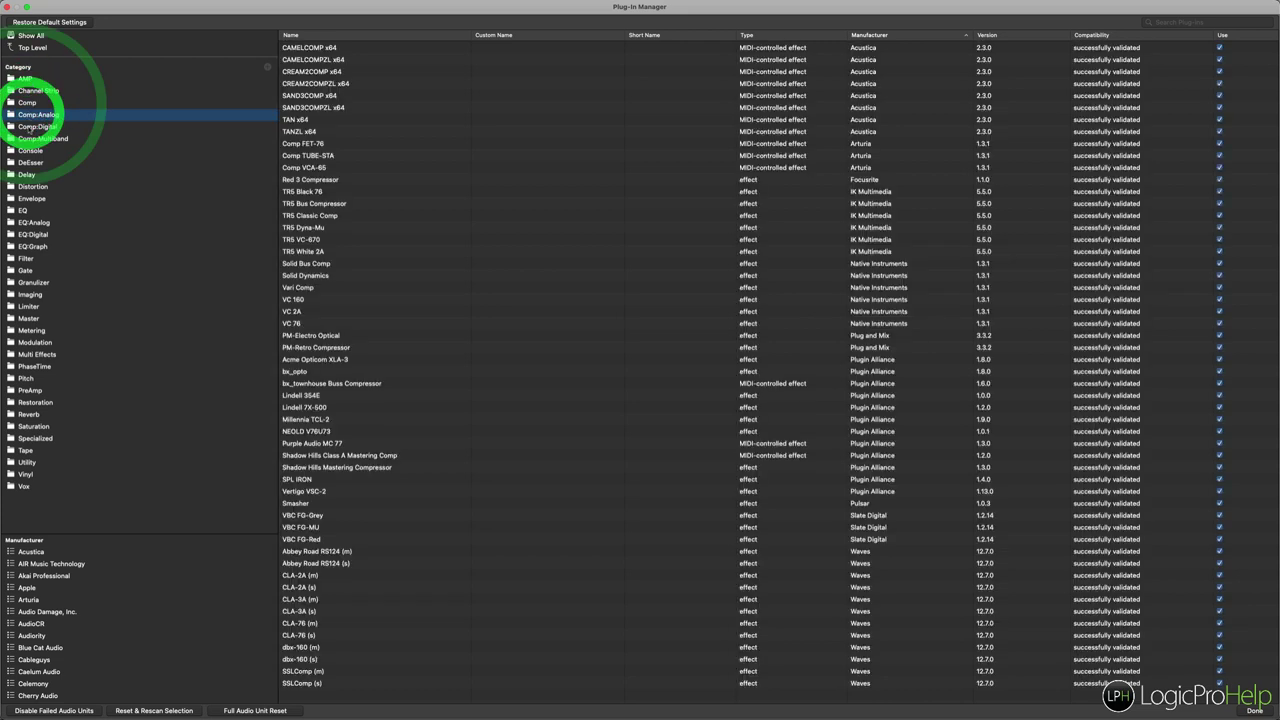
{"action": "left_click", "coordinate": [29, 126]}
{"action": "left_click", "coordinate": [30, 138]}
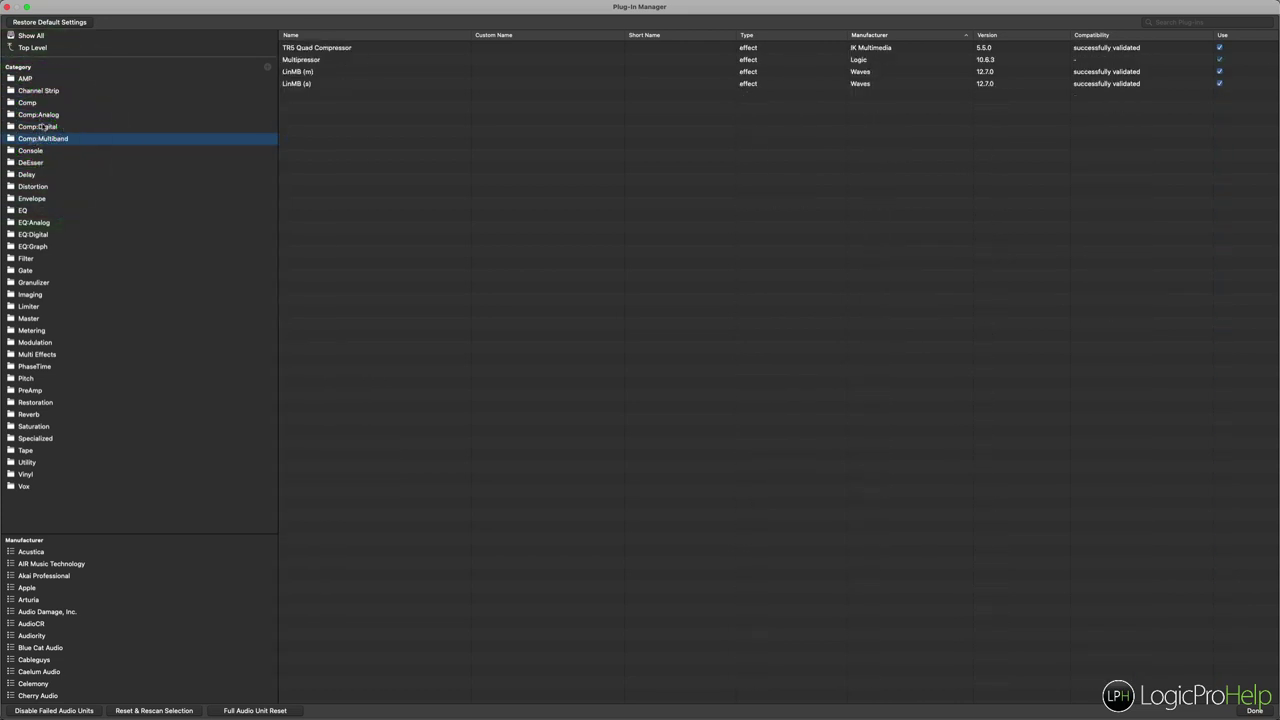
Revisit the Comp category and compare the plug-ins in its Comp:Analog, Comp:Digital and Comp:Multiband subcategories, ending on Comp:Multiband.
{"action": "left_click", "coordinate": [42, 127]}
{"action": "left_click", "coordinate": [44, 115]}
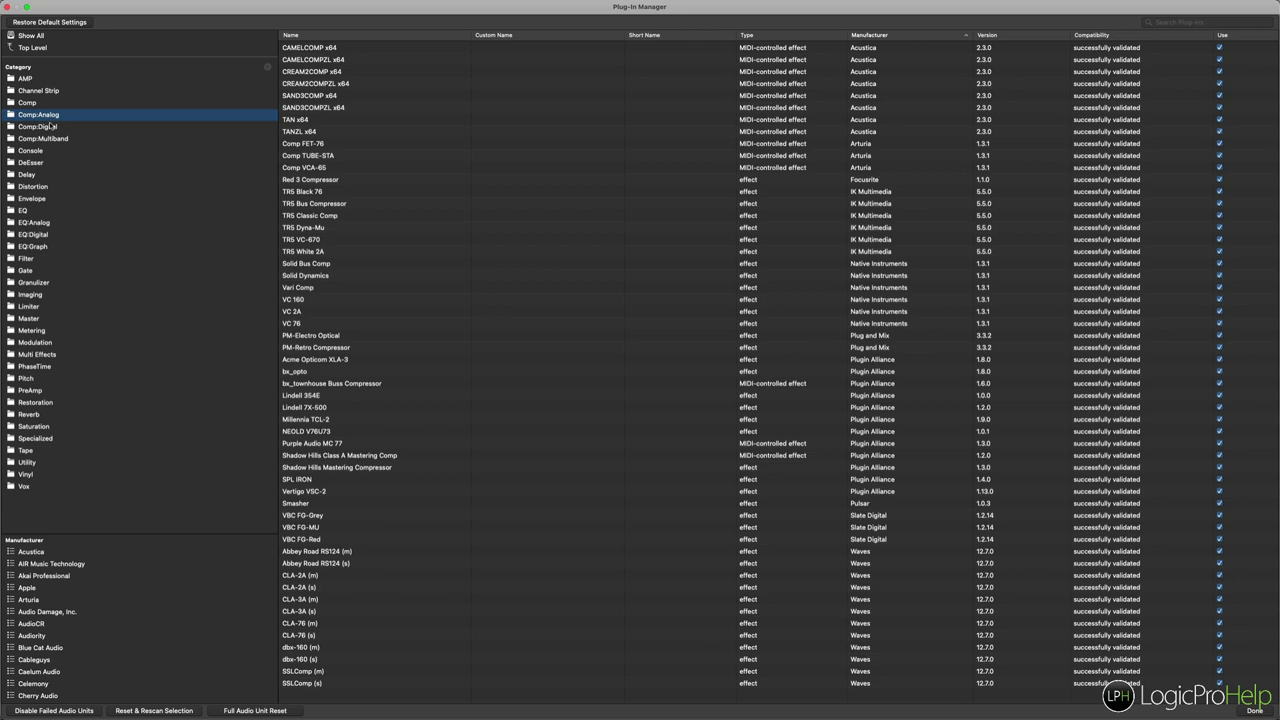
{"action": "left_click", "coordinate": [24, 104]}
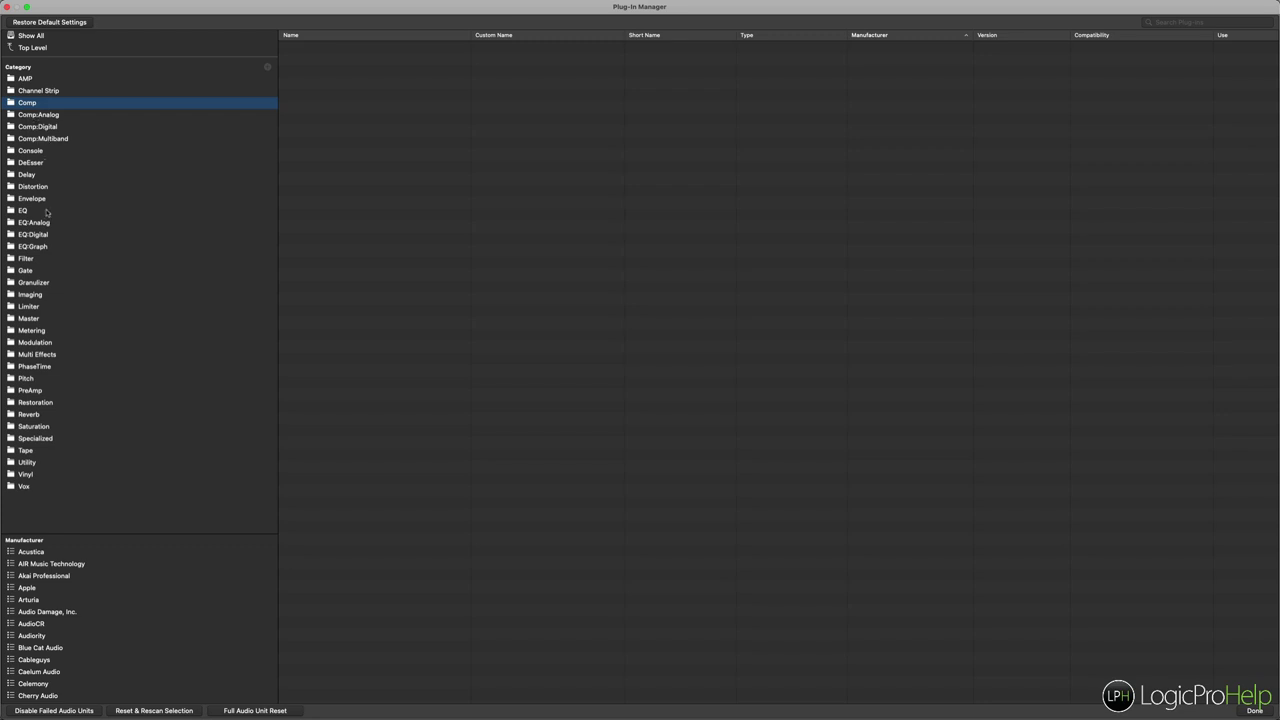
{"action": "left_click", "coordinate": [42, 127]}
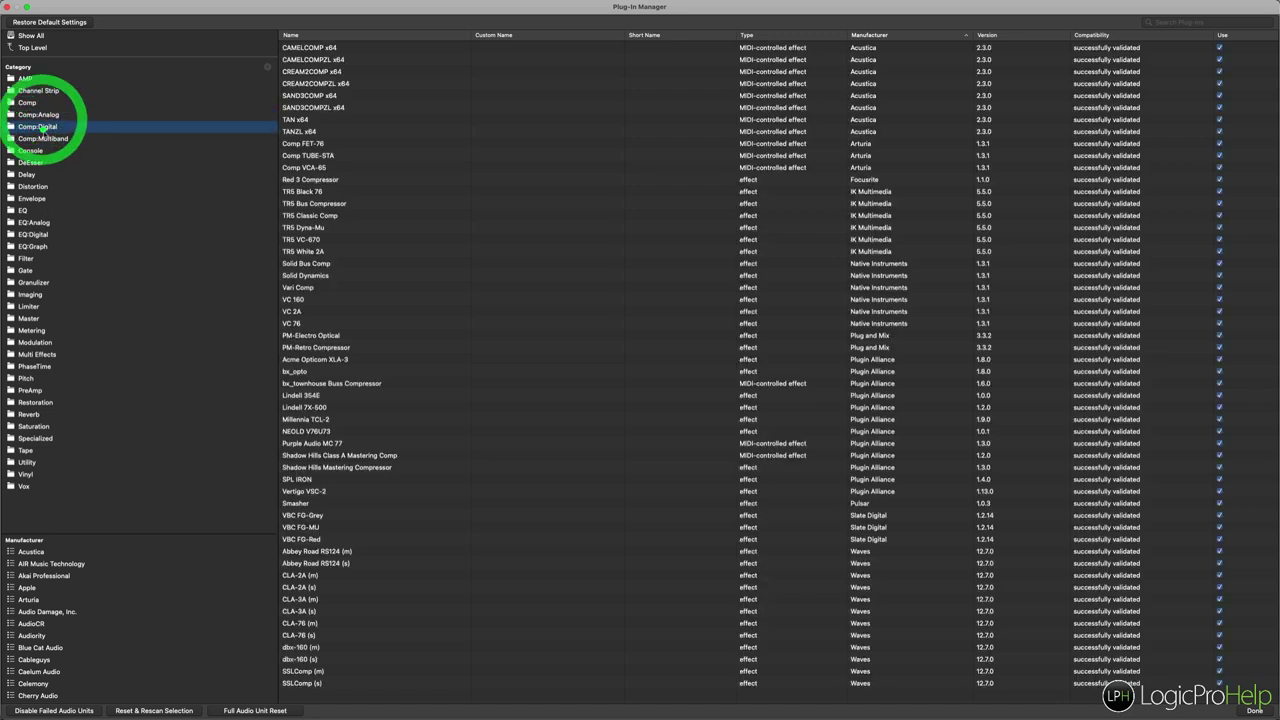
{"action": "left_click", "coordinate": [43, 138]}
{"action": "left_click", "coordinate": [38, 114]}
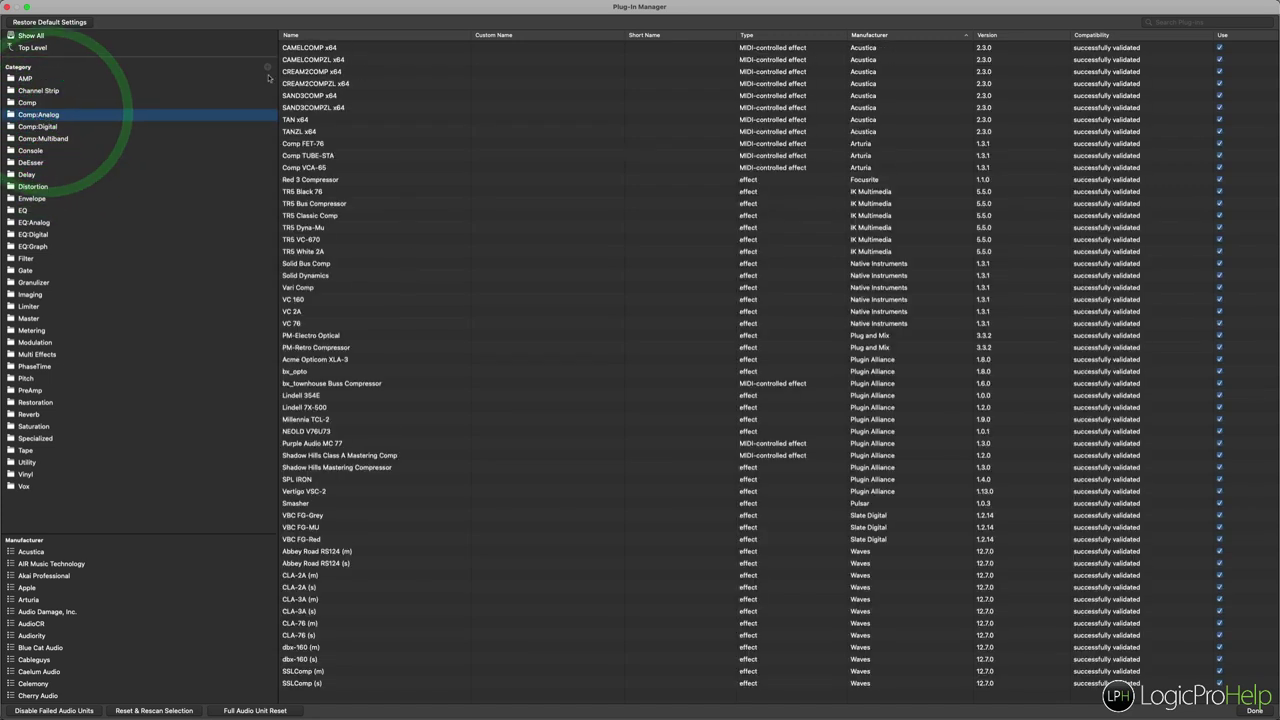
{"action": "left_click", "coordinate": [36, 126]}
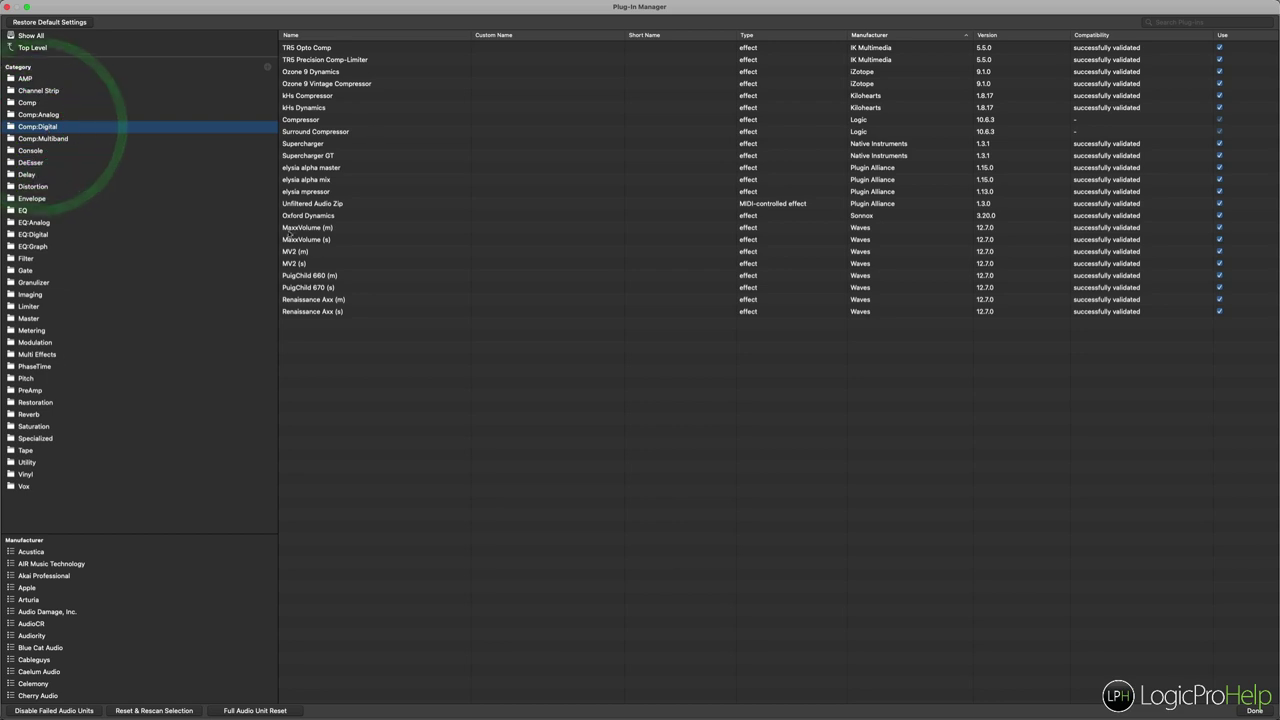
{"action": "left_click", "coordinate": [58, 138]}
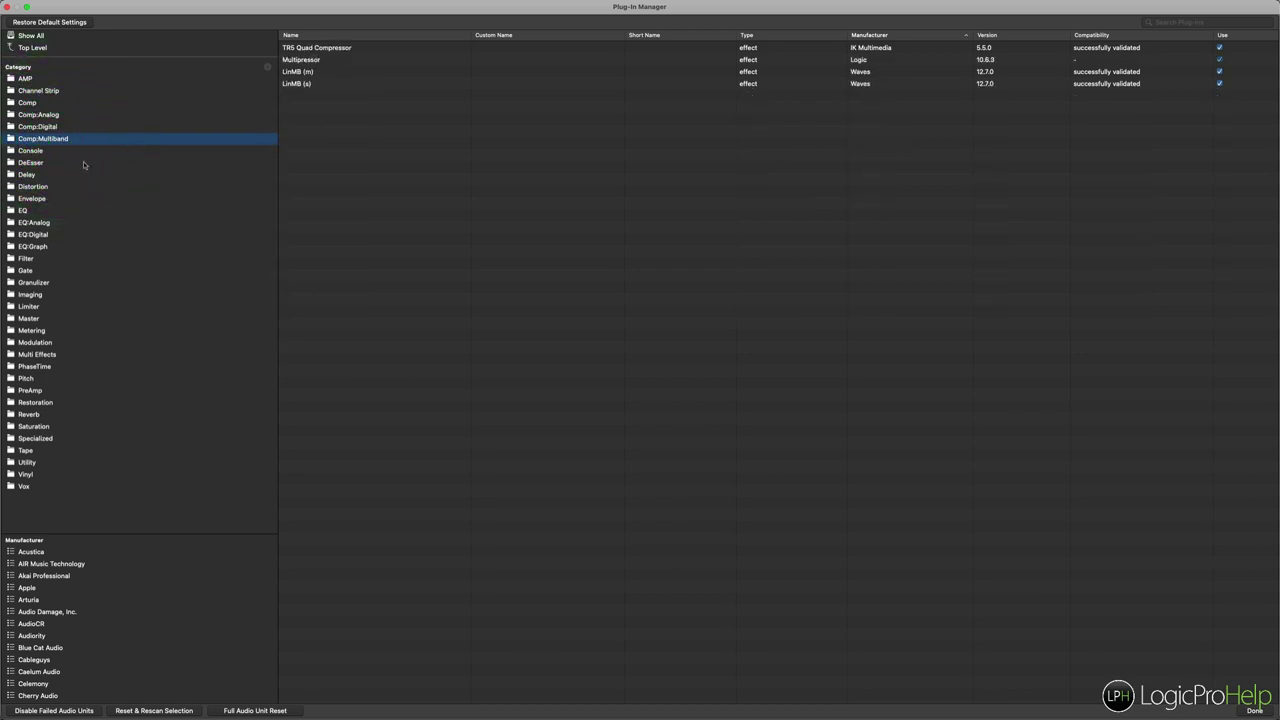
Examine the EQ category and the full plug-in lists of its EQ:Analog, EQ:Digital and EQ:Graph subcategories, ending on EQ:Analog.
{"action": "left_click", "coordinate": [24, 213]}
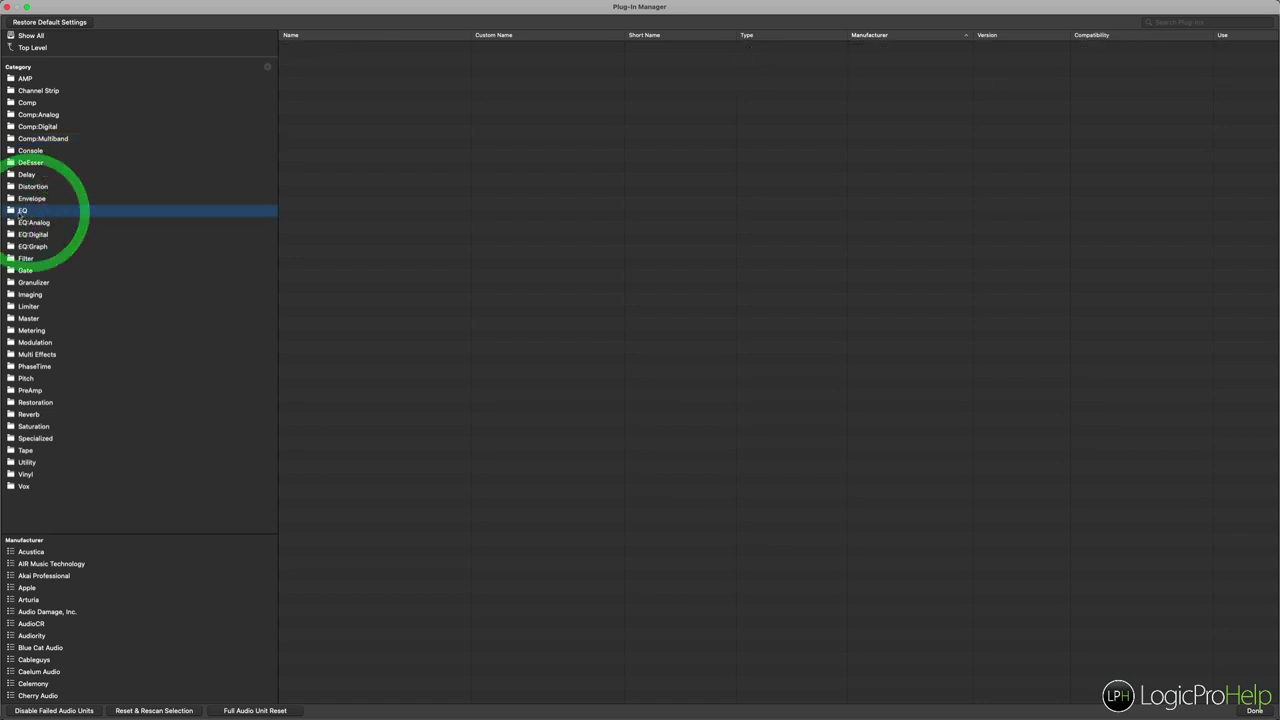
{"action": "left_click", "coordinate": [30, 222]}
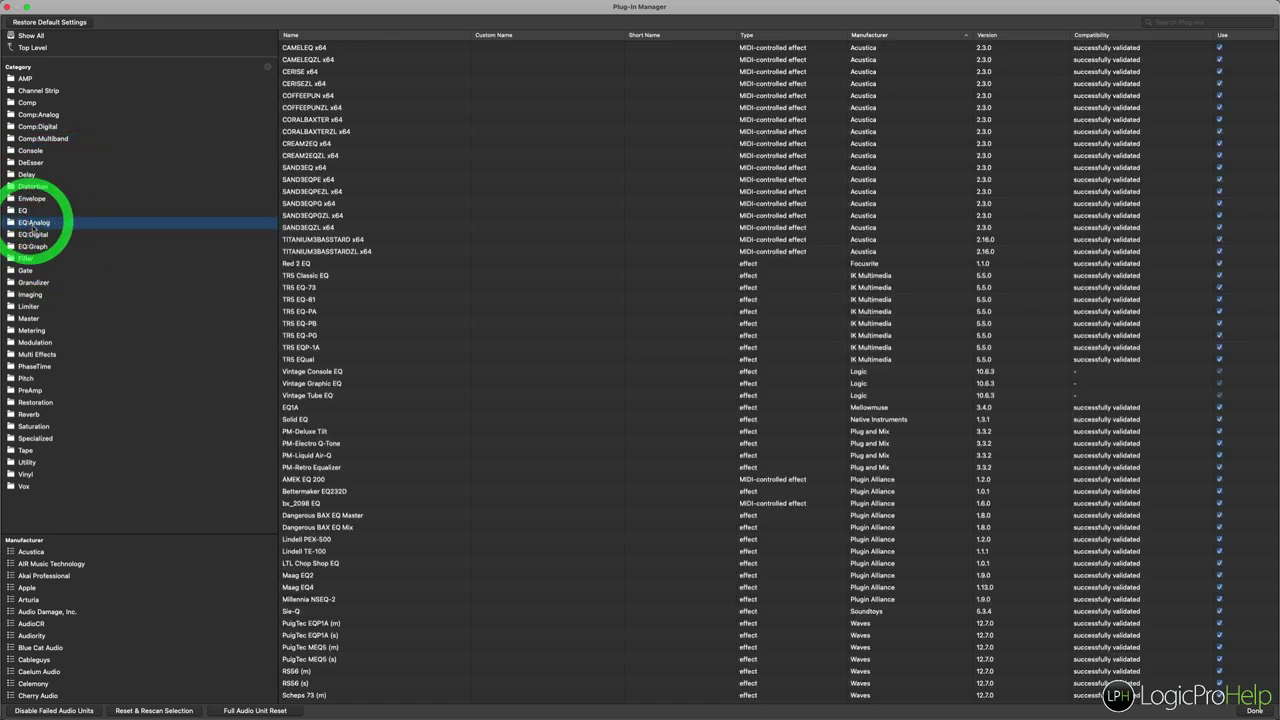
{"action": "scroll", "coordinate": [305, 521], "scroll_direction": "down", "scroll_amount": 1}
{"action": "scroll", "coordinate": [305, 521], "scroll_direction": "down", "scroll_amount": 3}
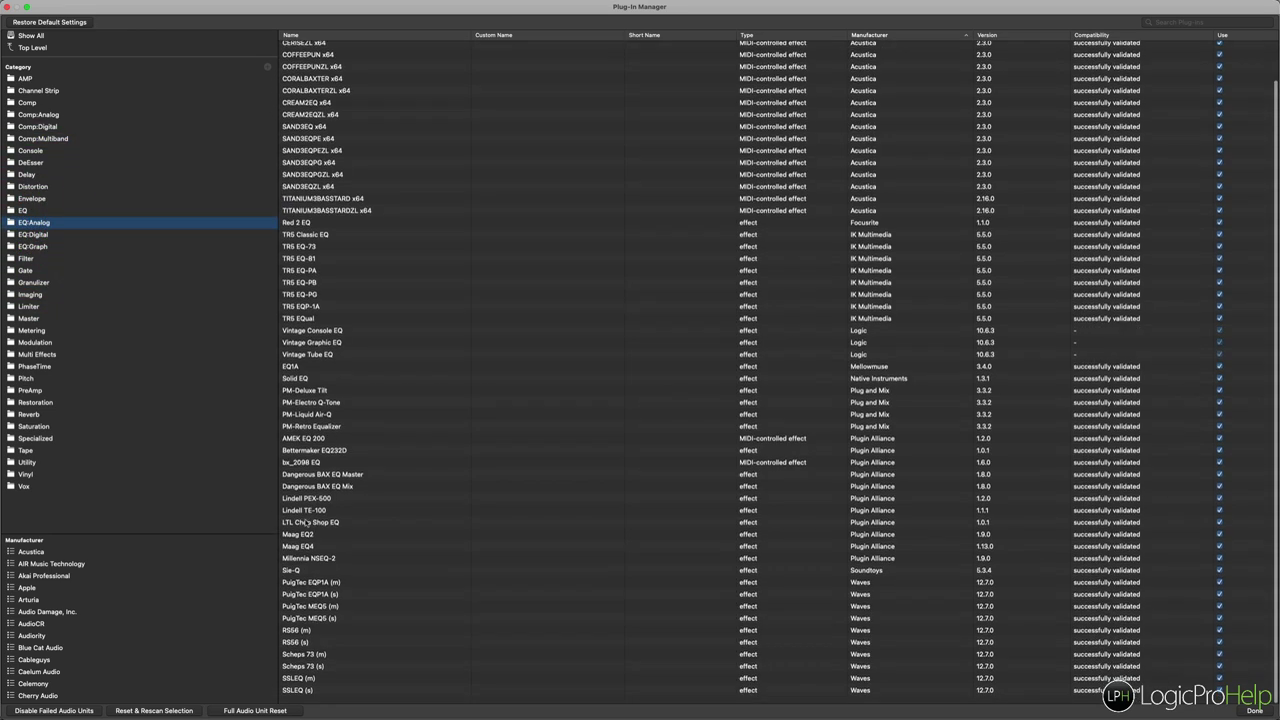
{"action": "left_click", "coordinate": [32, 234]}
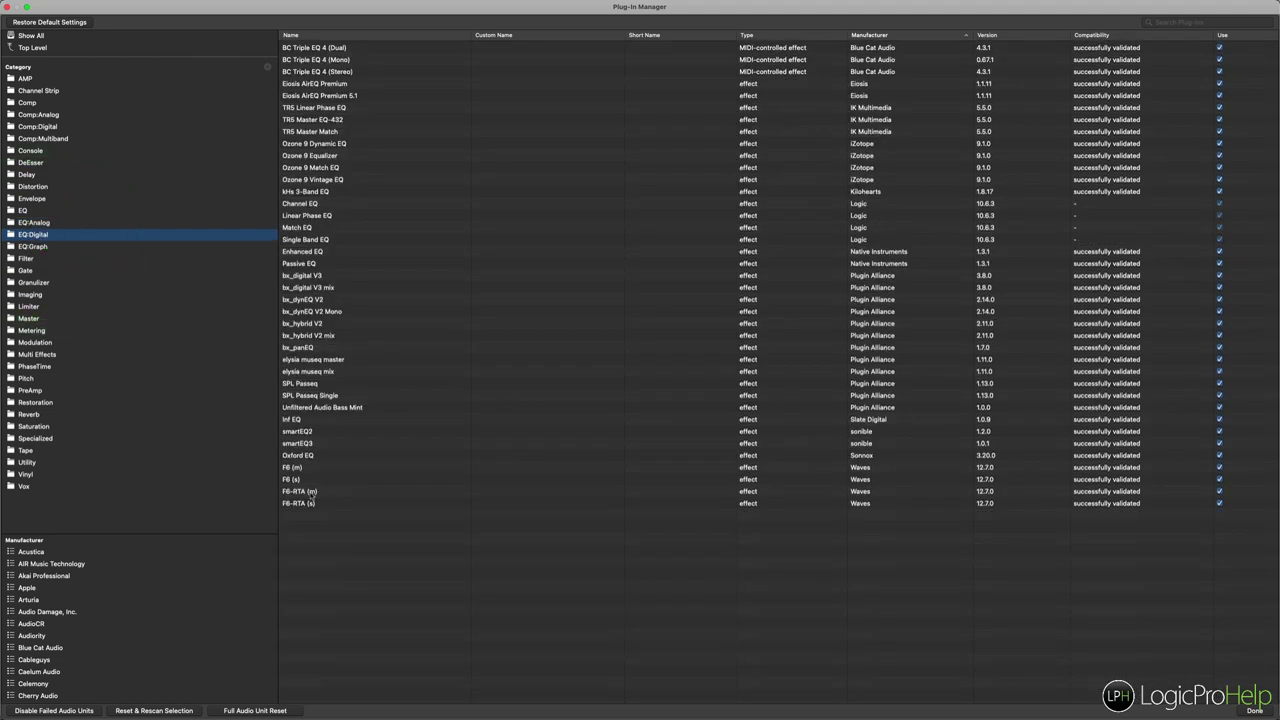
{"action": "left_click", "coordinate": [40, 246]}
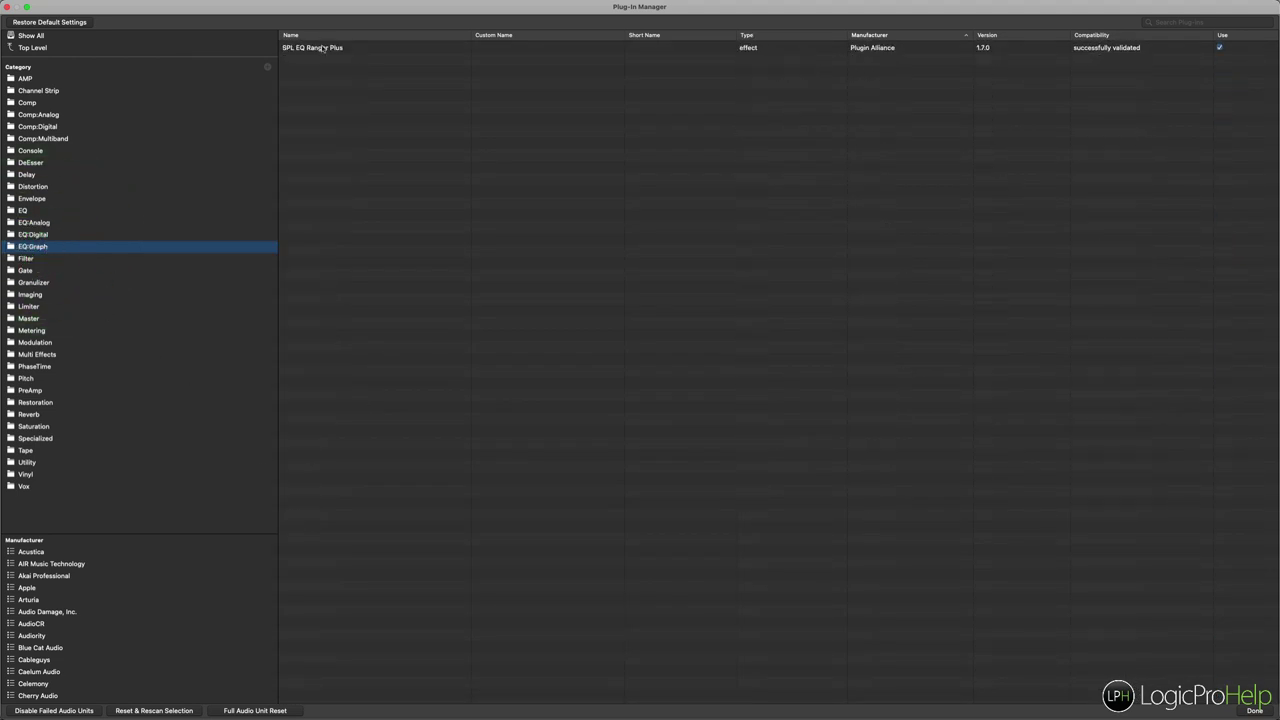
{"action": "left_click", "coordinate": [50, 235]}
{"action": "left_click", "coordinate": [45, 222]}
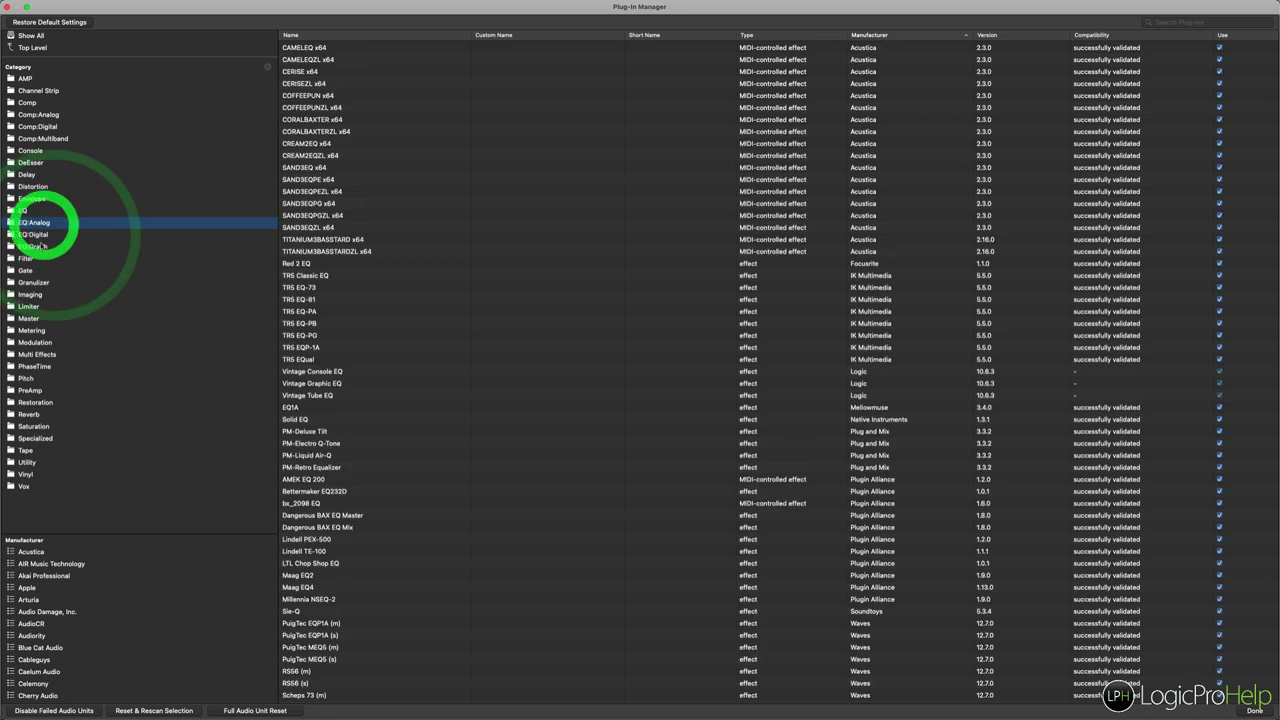
Examine which plug-ins are assigned to the Console, Distortion and Limiter categories.
{"action": "left_click", "coordinate": [40, 152]}
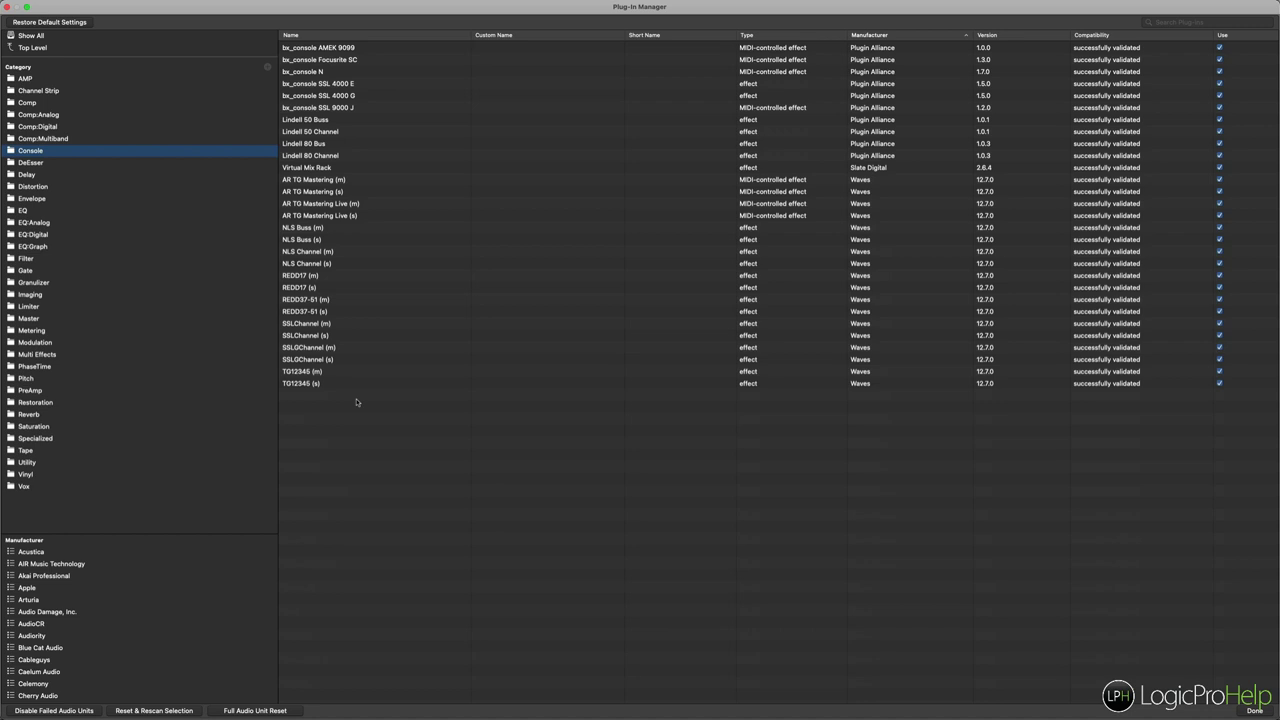
{"action": "left_click", "coordinate": [38, 186]}
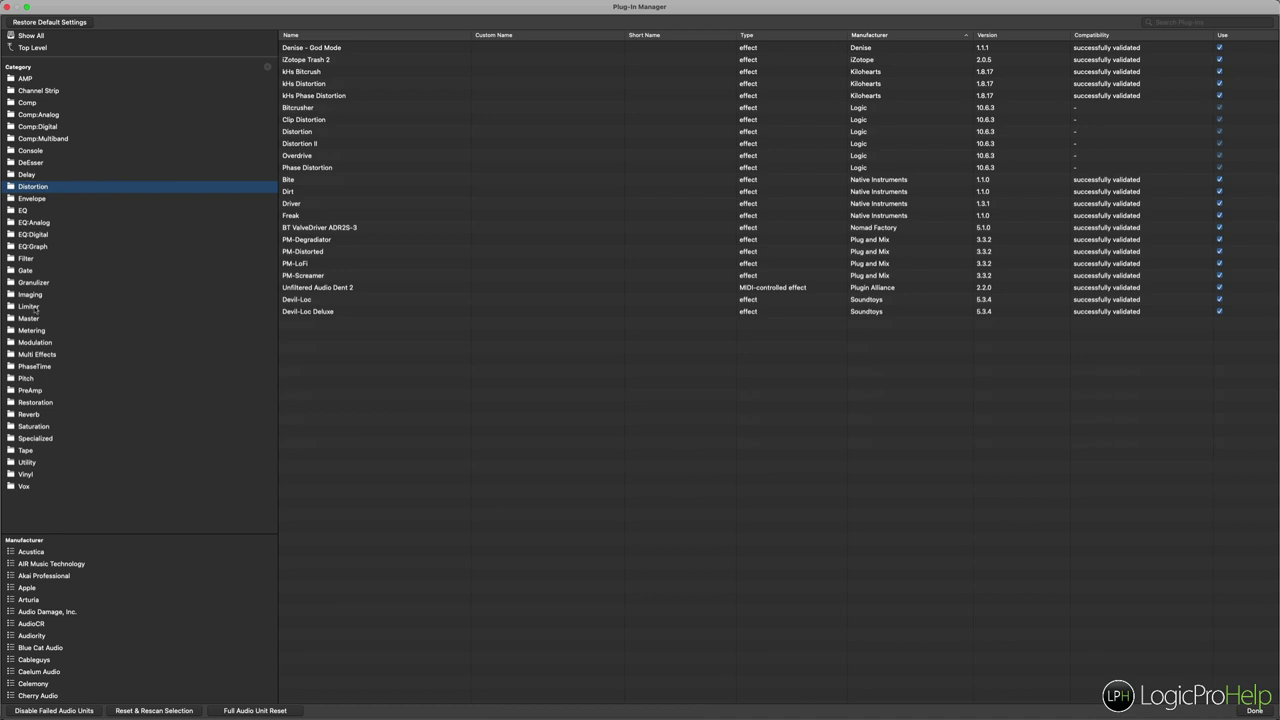
{"action": "left_click", "coordinate": [36, 307]}
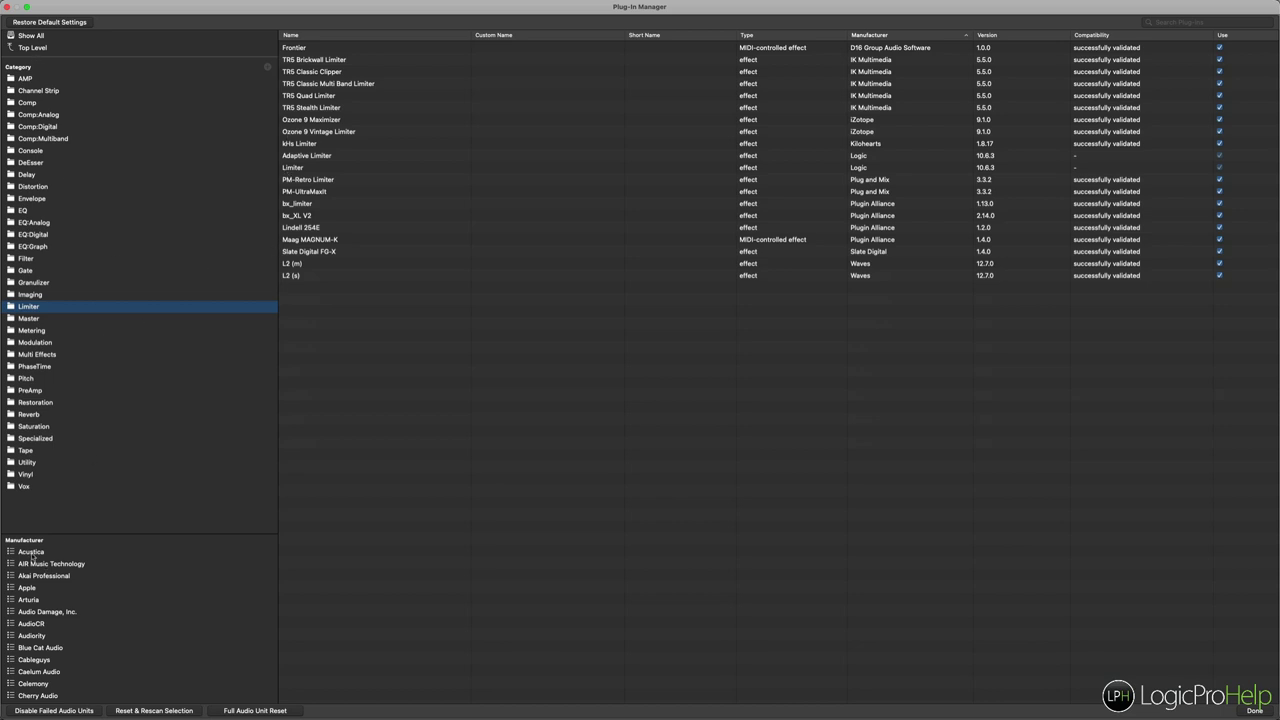
Enlarge the Manufacturer list up to the end of the categories and look through the plug-in makers.
{"action": "left_click_drag", "start_coordinate": [51, 535], "coordinate": [51, 492]}
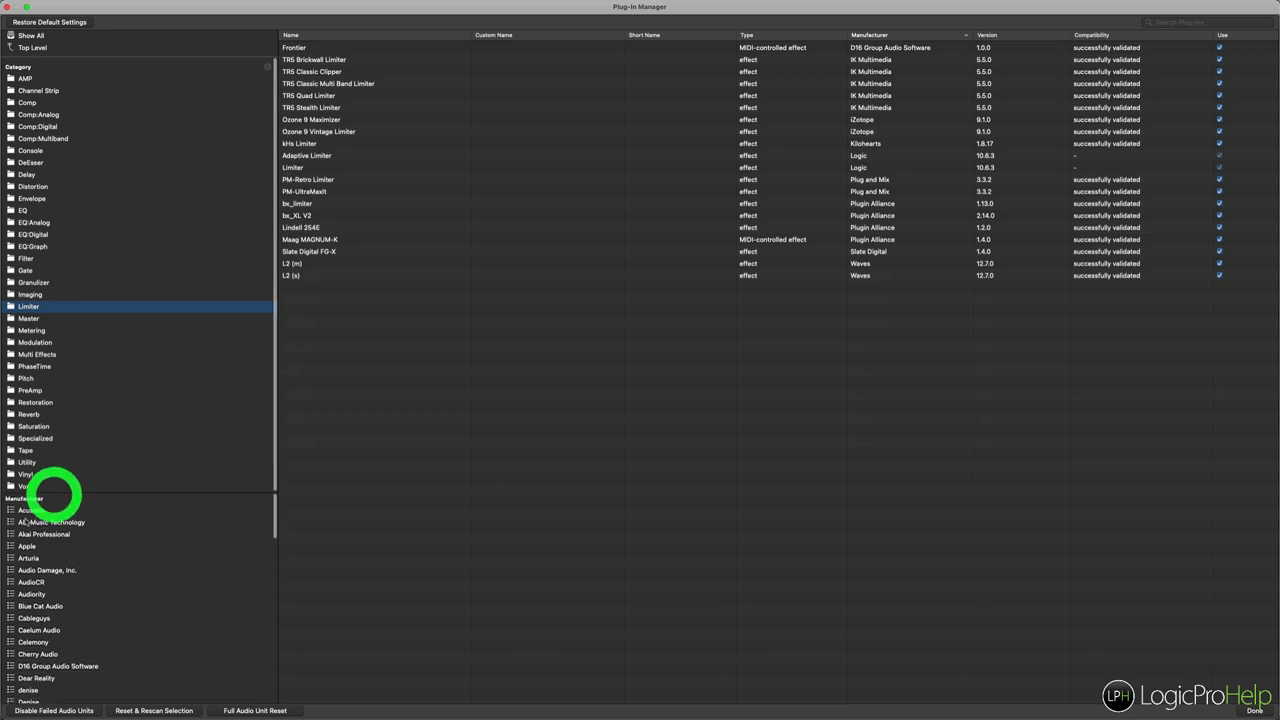
{"action": "scroll", "coordinate": [28, 556], "scroll_direction": "down", "scroll_amount": 15}
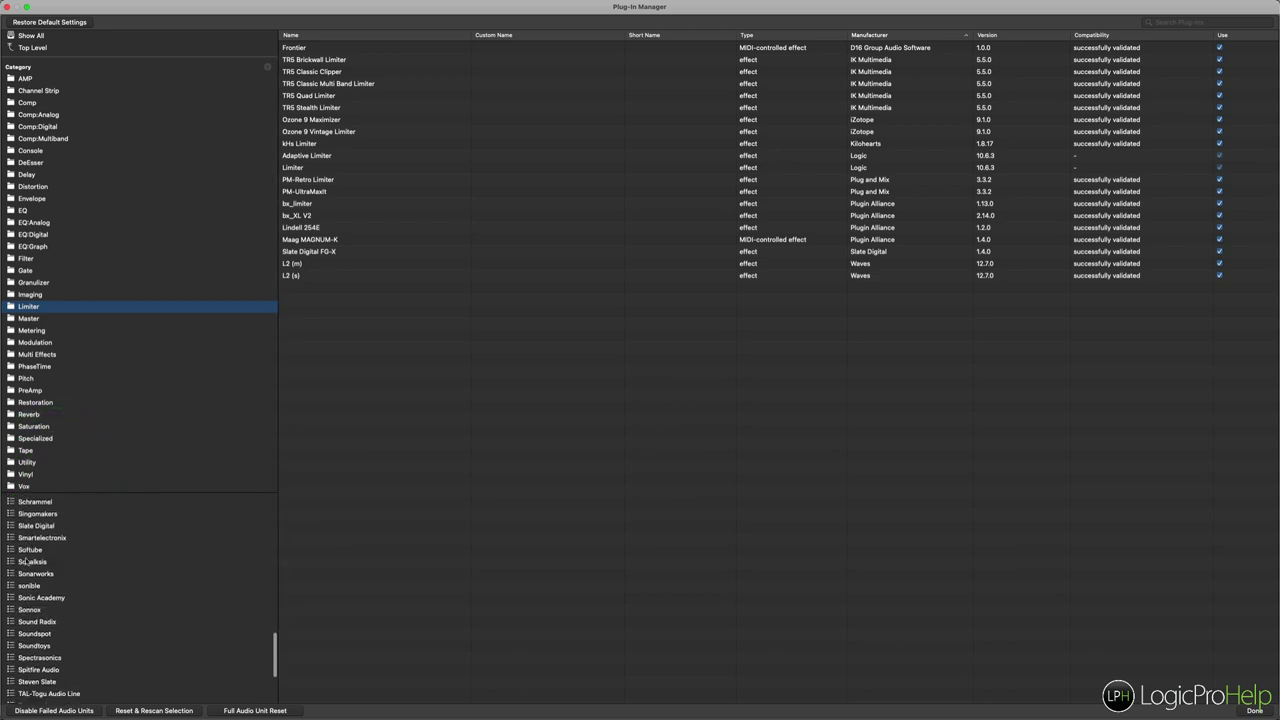
{"action": "scroll", "coordinate": [30, 691], "scroll_direction": "up", "scroll_amount": 8}
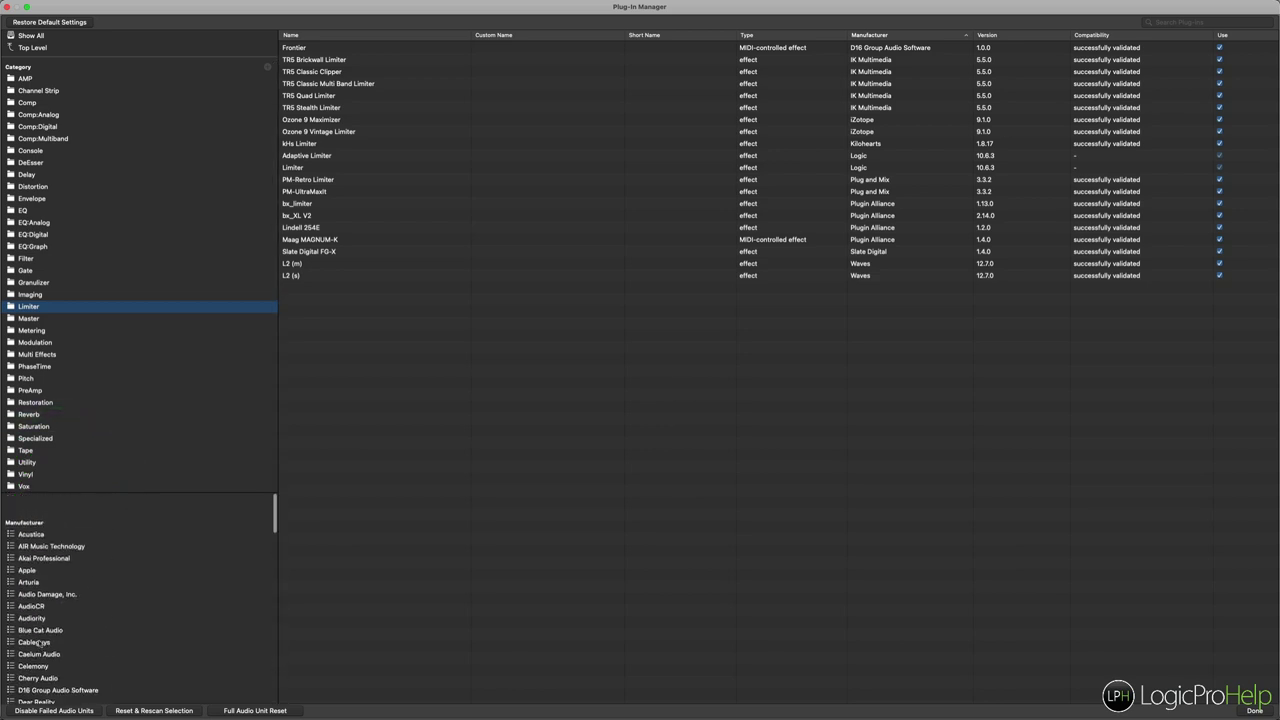
{"action": "scroll", "coordinate": [40, 626], "scroll_direction": "down", "scroll_amount": 10}
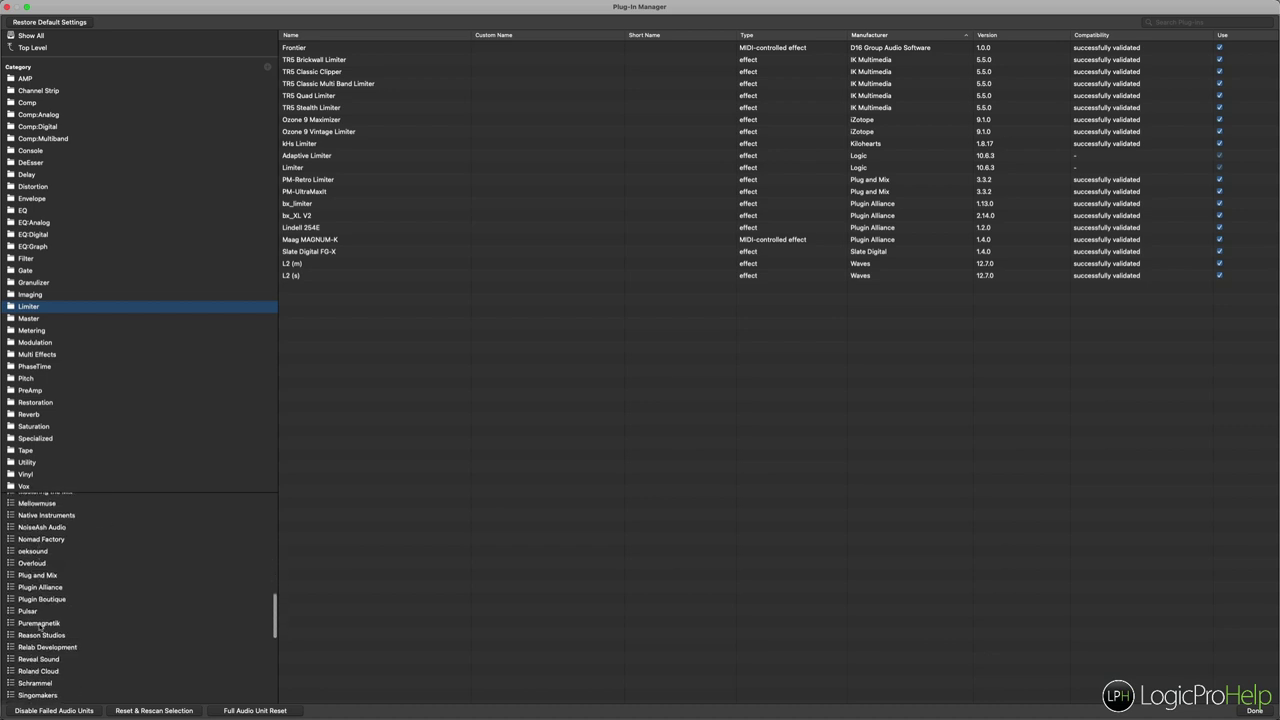
{"action": "scroll", "coordinate": [39, 627], "scroll_direction": "up", "scroll_amount": 15}
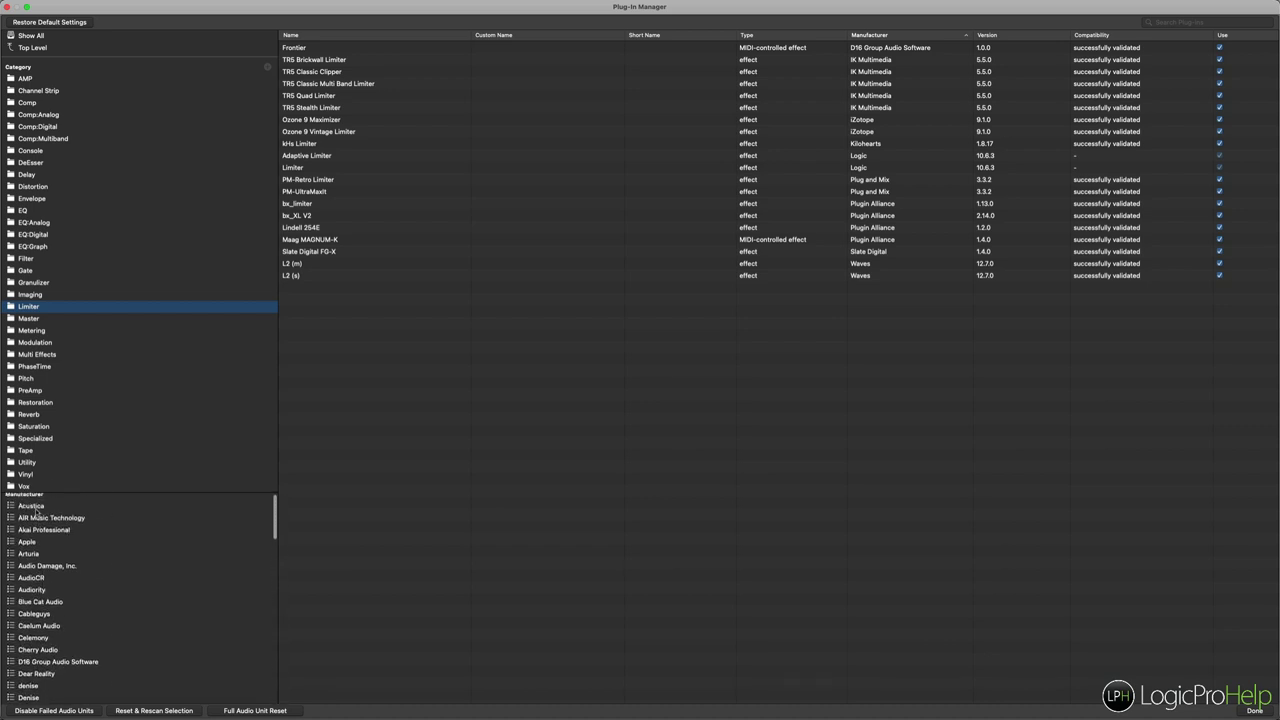
Examine the plug-ins from Acustica, AIR Music Technology, Akai Professional, Arturia and Blue Cat Audio, and look through the remaining manufacturers.
{"action": "left_click", "coordinate": [28, 512]}
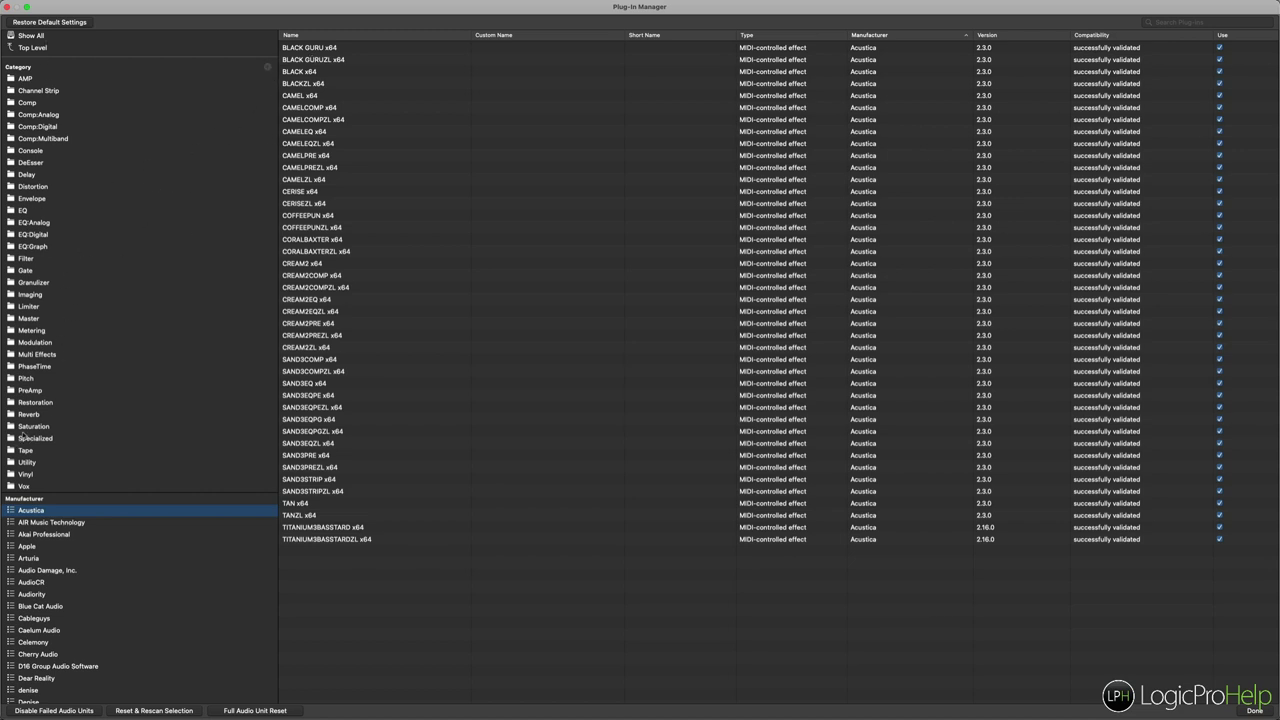
{"action": "left_click", "coordinate": [60, 522]}
{"action": "left_click", "coordinate": [58, 534]}
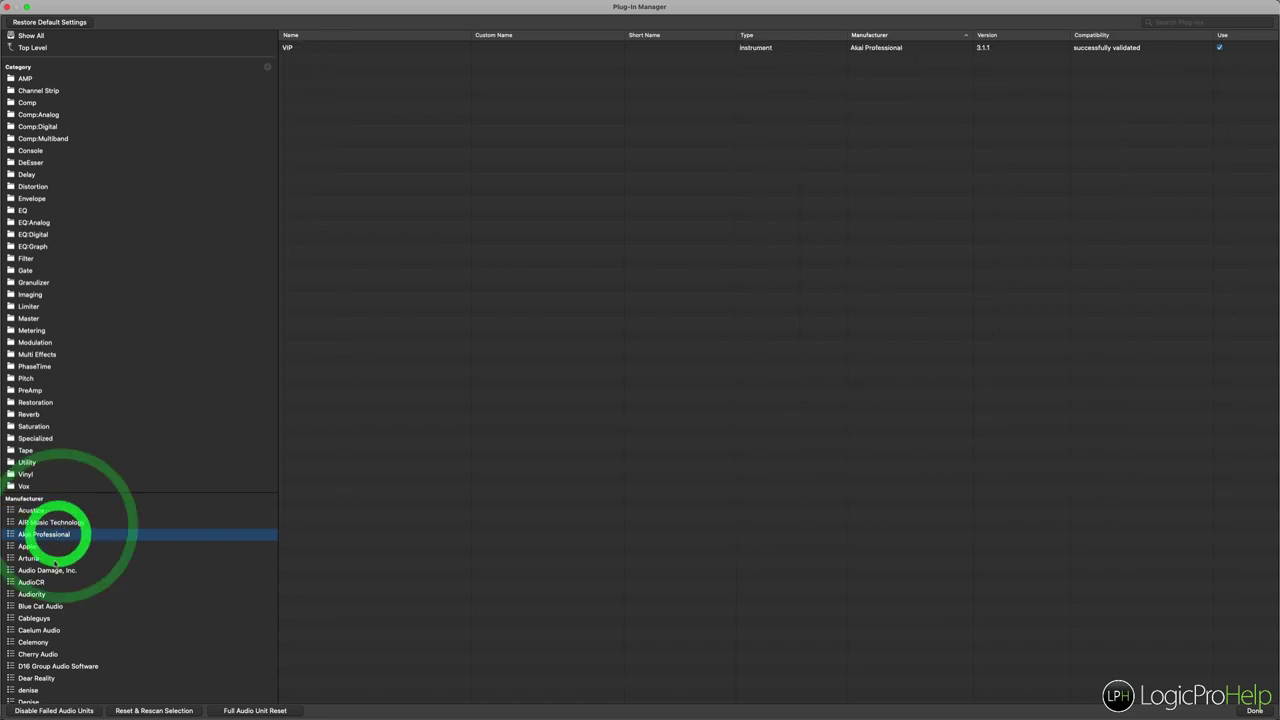
{"action": "left_click", "coordinate": [57, 558]}
{"action": "left_click", "coordinate": [51, 606]}
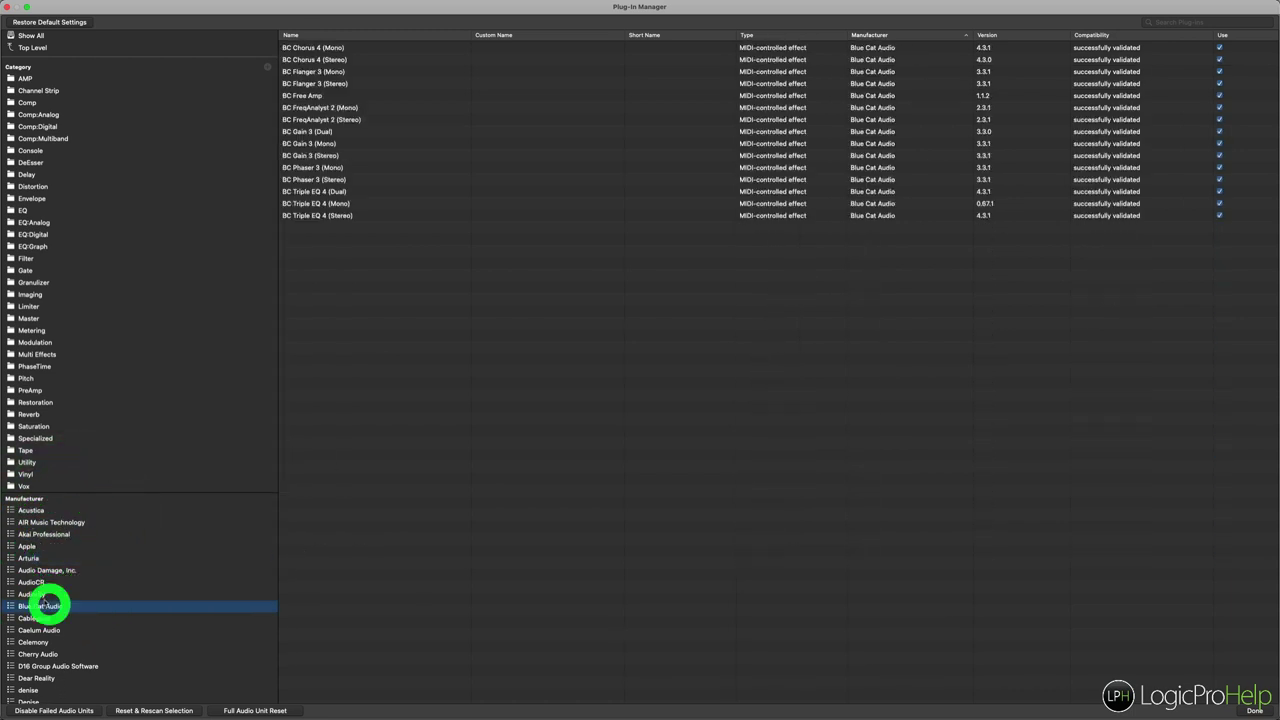
{"action": "scroll", "coordinate": [30, 589], "scroll_direction": "down", "scroll_amount": 1}
{"action": "scroll", "coordinate": [30, 588], "scroll_direction": "down", "scroll_amount": 15}
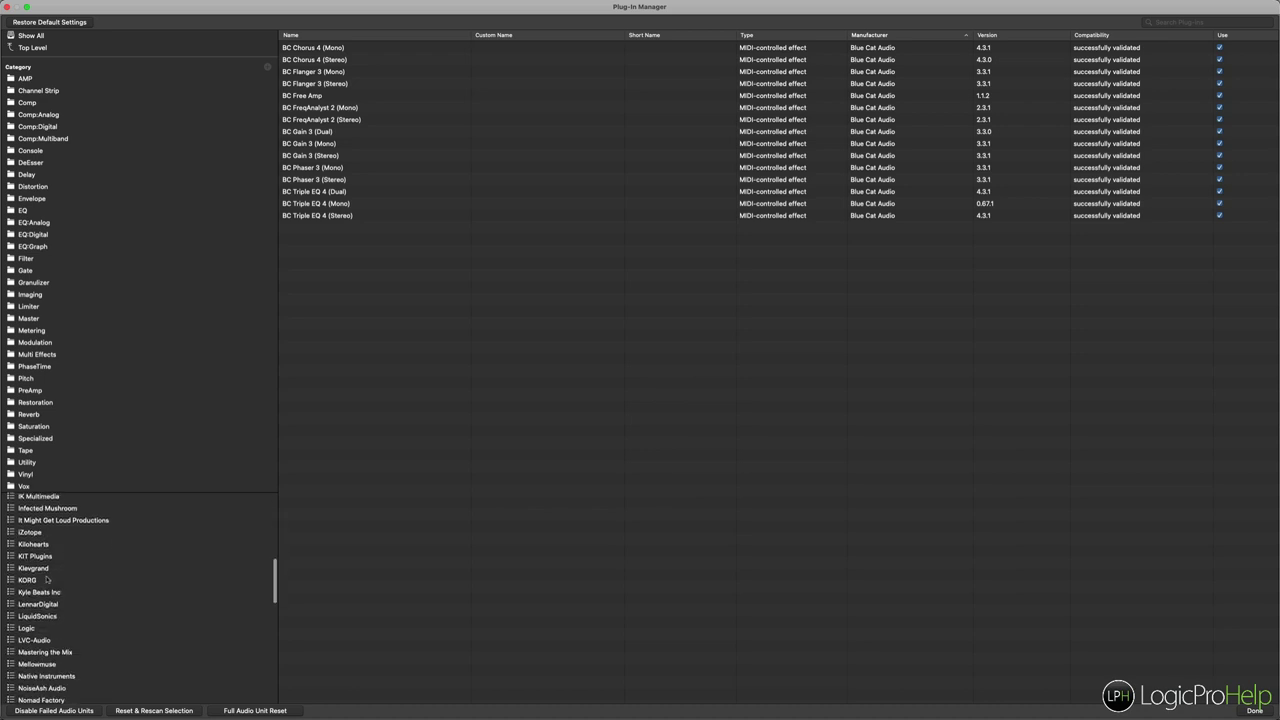
{"action": "scroll", "coordinate": [58, 670], "scroll_direction": "up", "scroll_amount": 13}
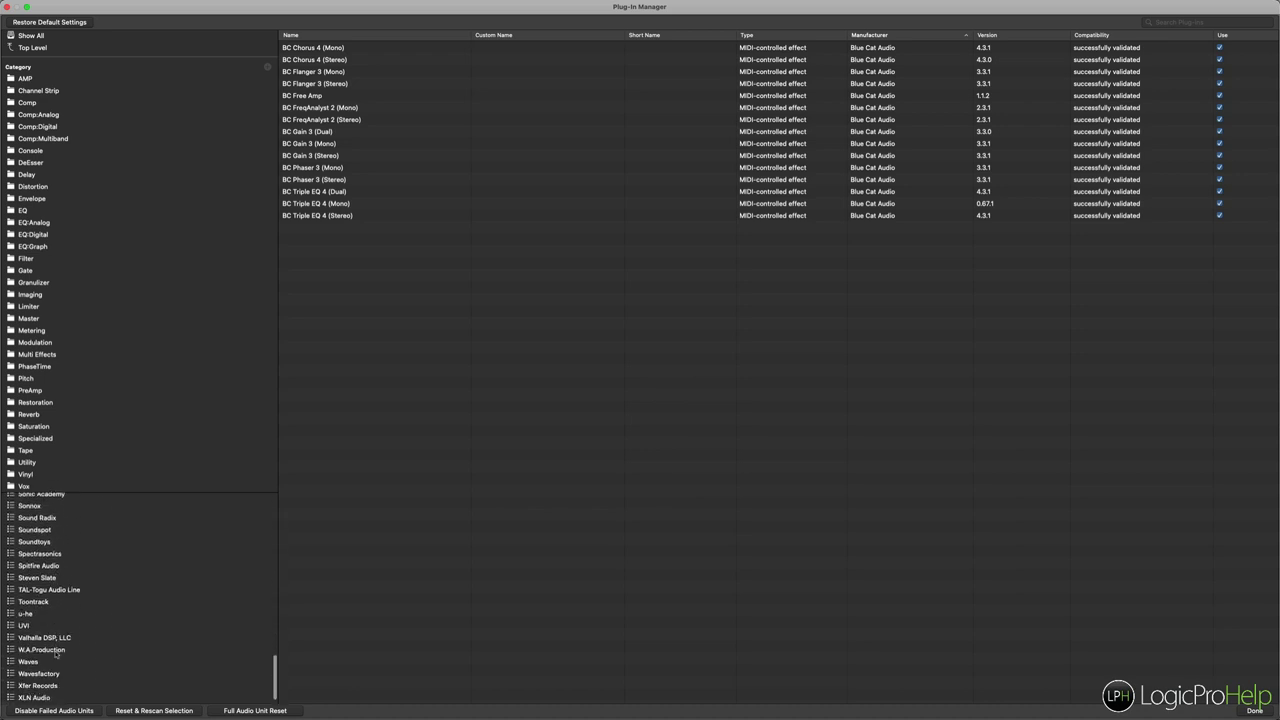
{"action": "scroll", "coordinate": [57, 655], "scroll_direction": "up", "scroll_amount": 17}
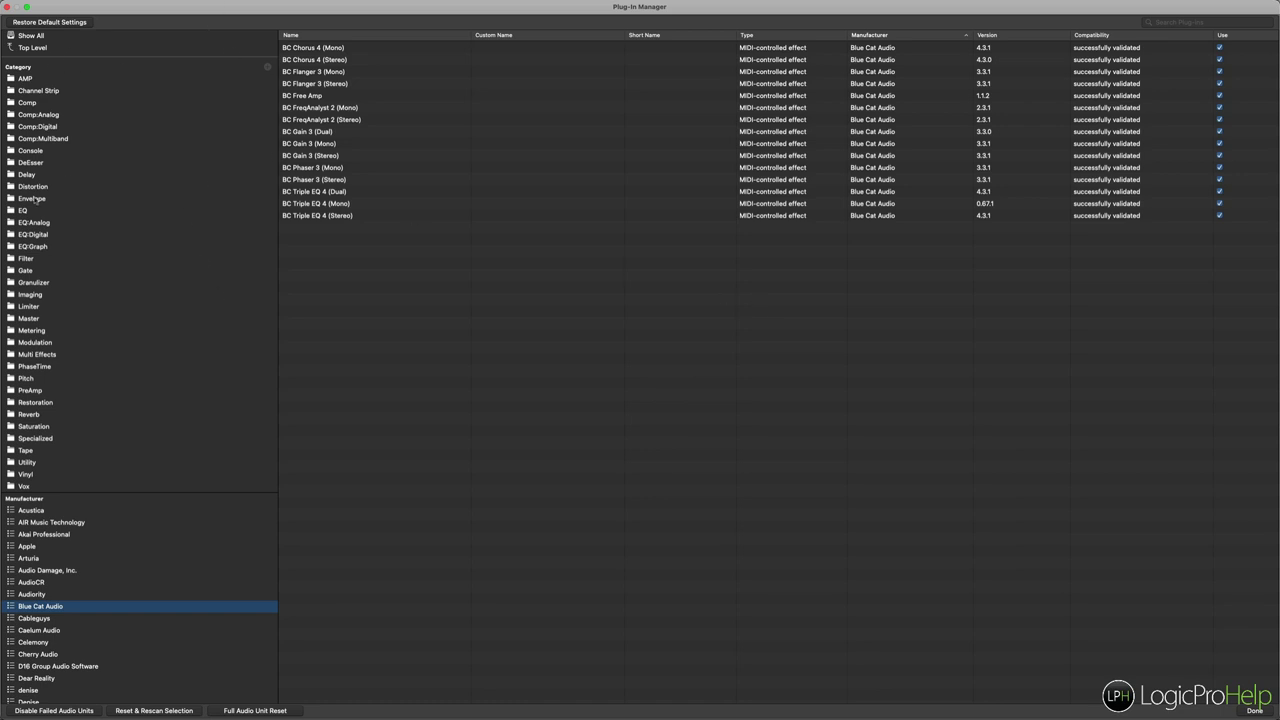
Compare the AMP category's plug-ins with the Top Level list and the complete list of all plug-ins.
{"action": "left_click", "coordinate": [32, 79]}
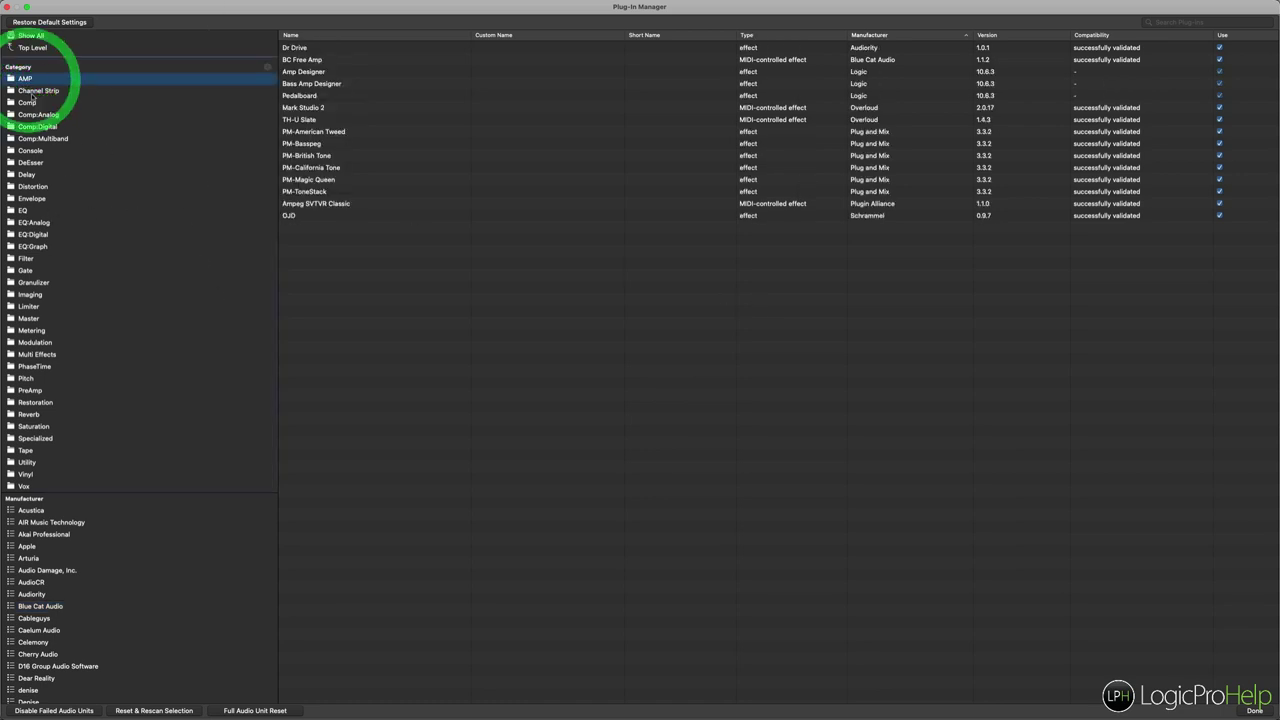
{"action": "key", "text": "Down"}
{"action": "key", "text": "Down"}
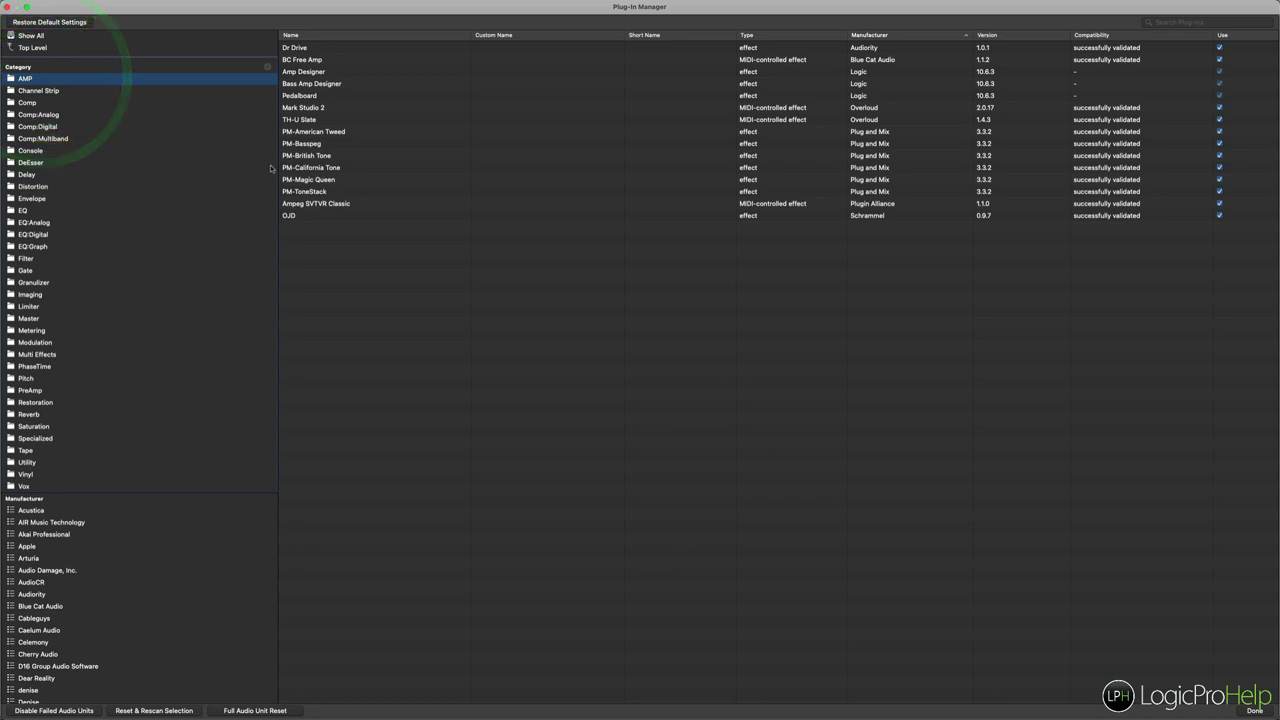
{"action": "left_click", "coordinate": [33, 48]}
{"action": "left_click", "coordinate": [37, 36]}
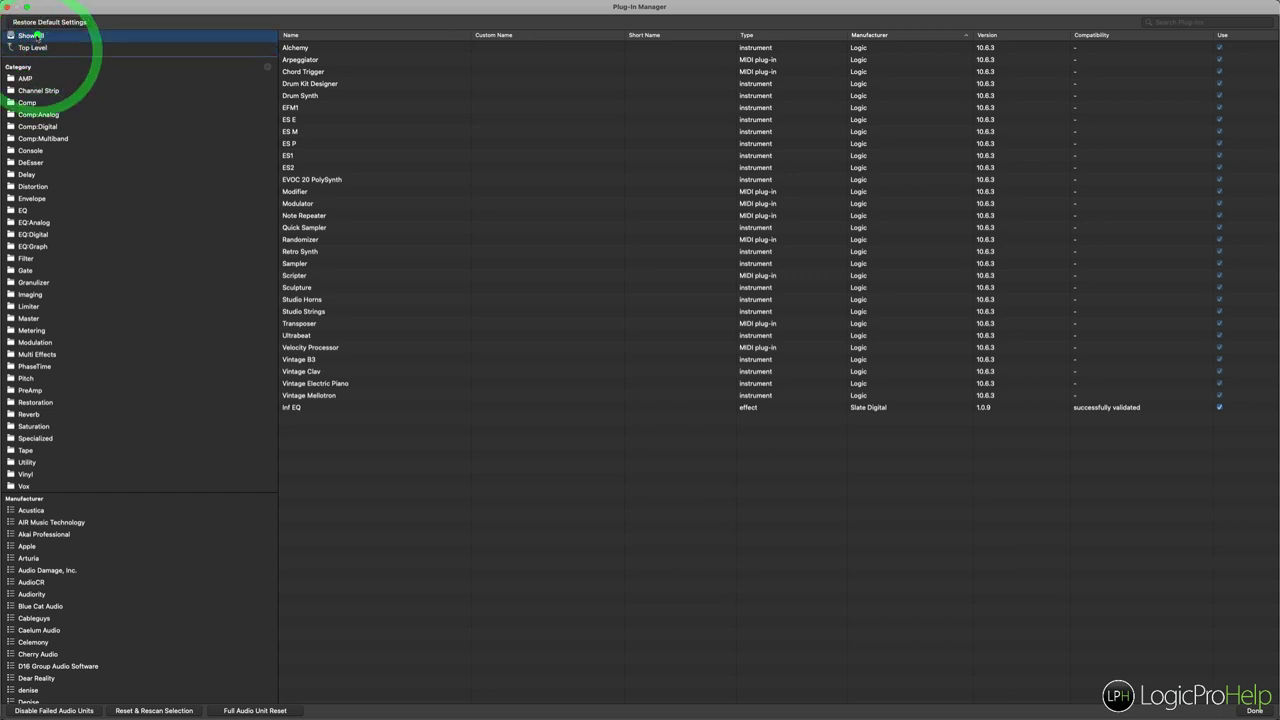
{"action": "scroll", "coordinate": [339, 67], "scroll_direction": "down", "scroll_amount": 10}
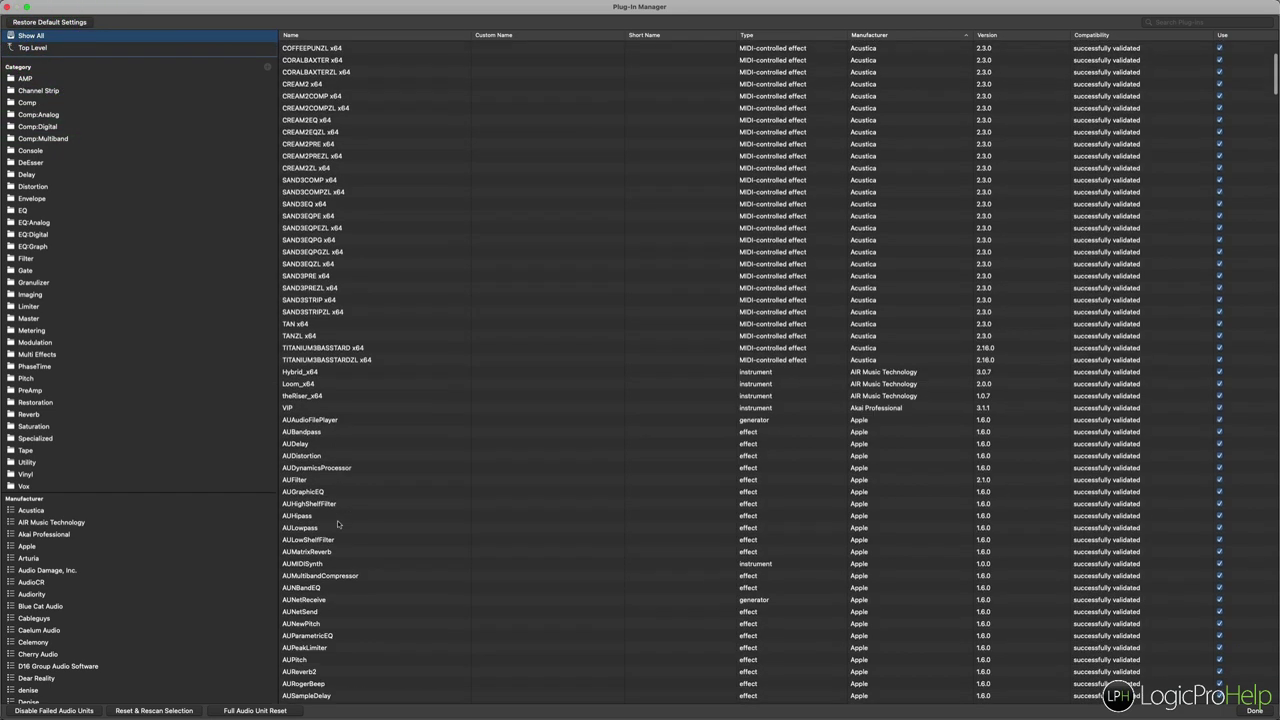
Check the AMP category again, and select the Inf EQ plug-in in the Top Level list.
{"action": "left_click", "coordinate": [25, 79]}
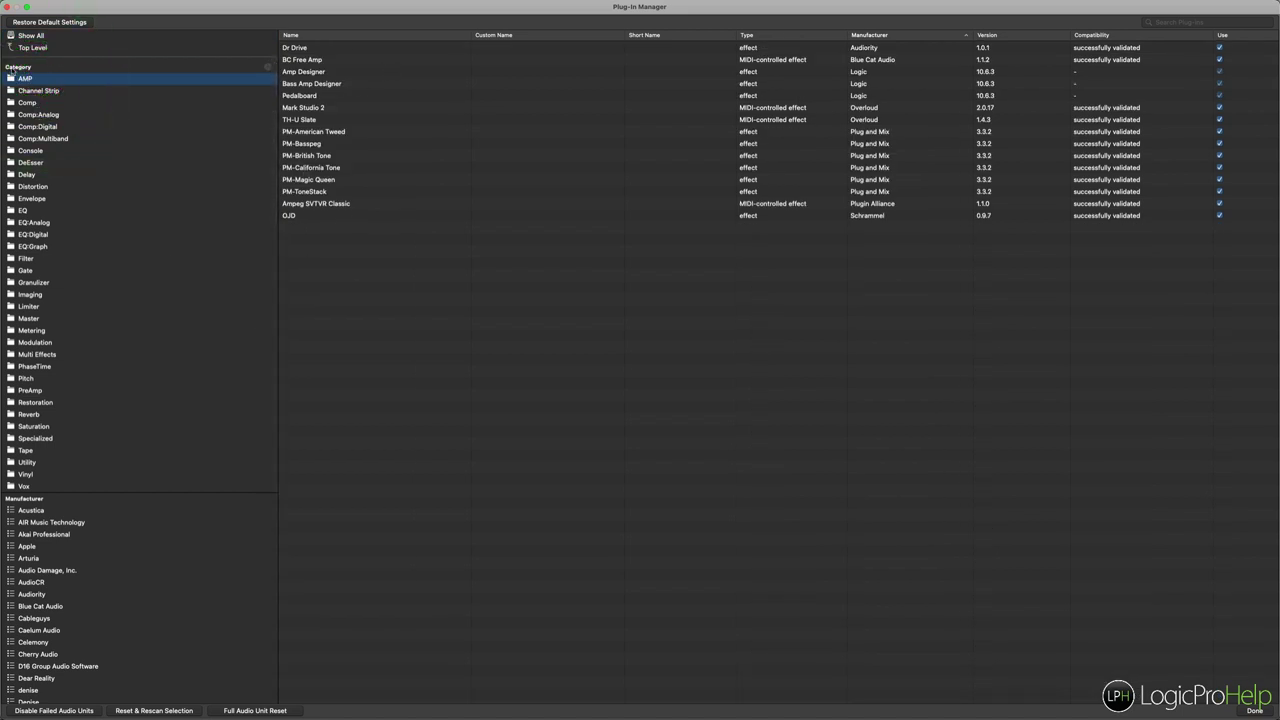
{"action": "left_click", "coordinate": [21, 48]}
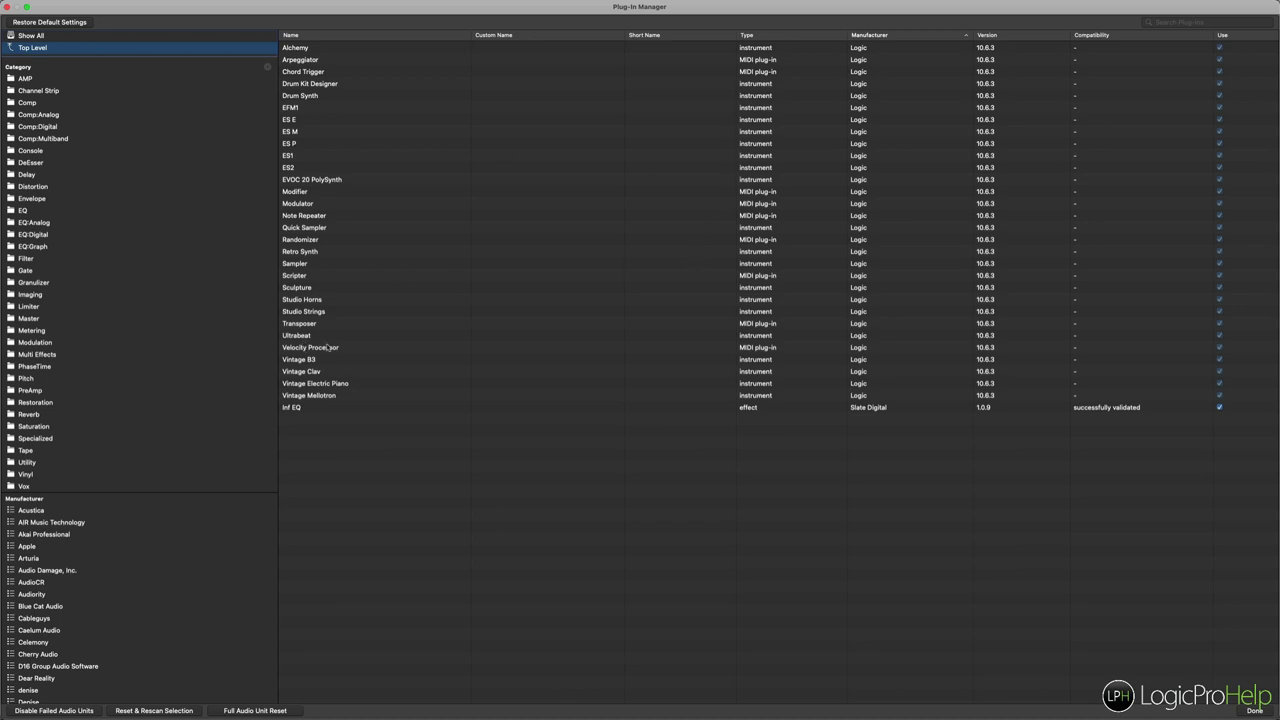
{"action": "left_click", "coordinate": [288, 409]}
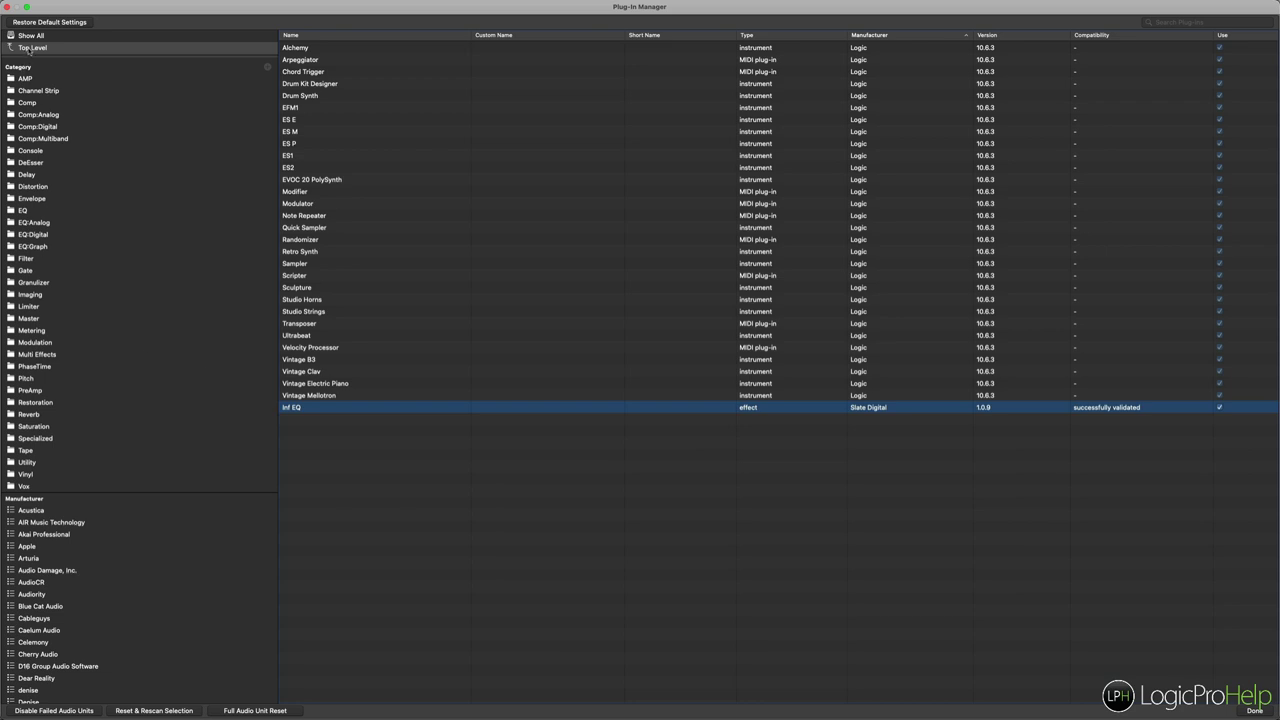
Examine the plug-ins from Steven Slate and Slate Digital, and check Inf EQ in the Top Level list again.
{"action": "scroll", "coordinate": [66, 638], "scroll_direction": "down", "scroll_amount": 15}
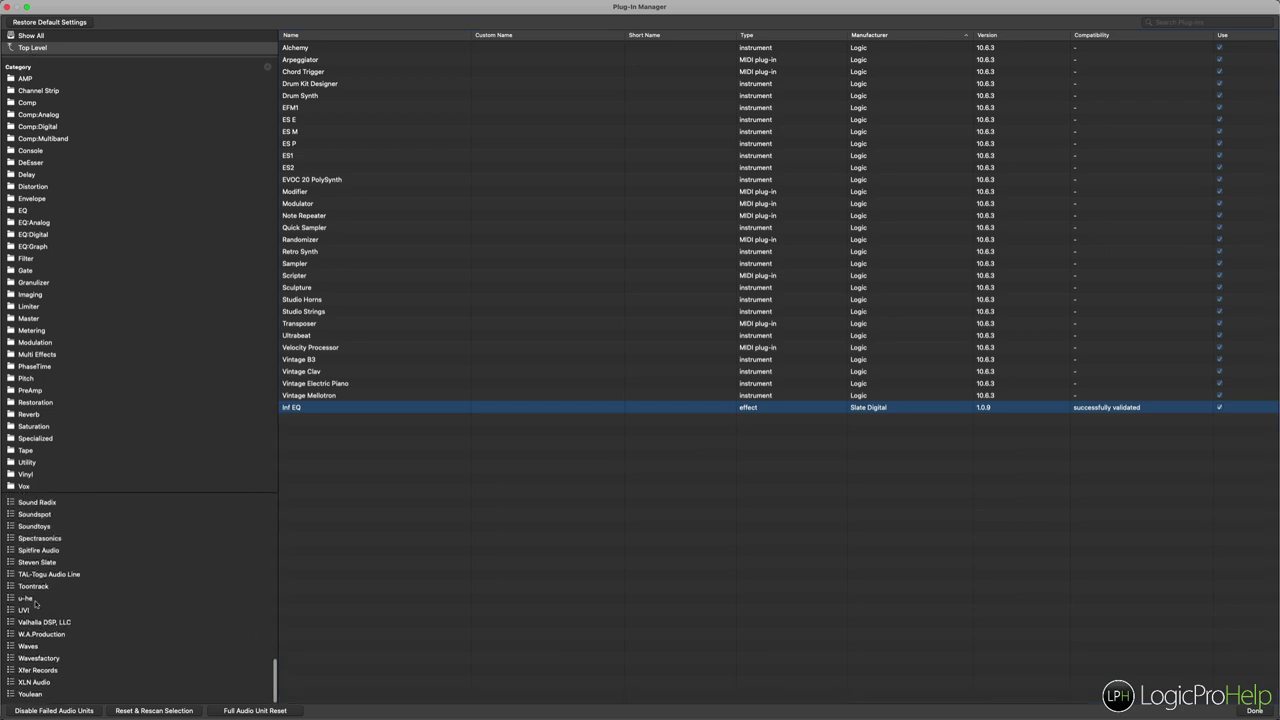
{"action": "left_click", "coordinate": [29, 566]}
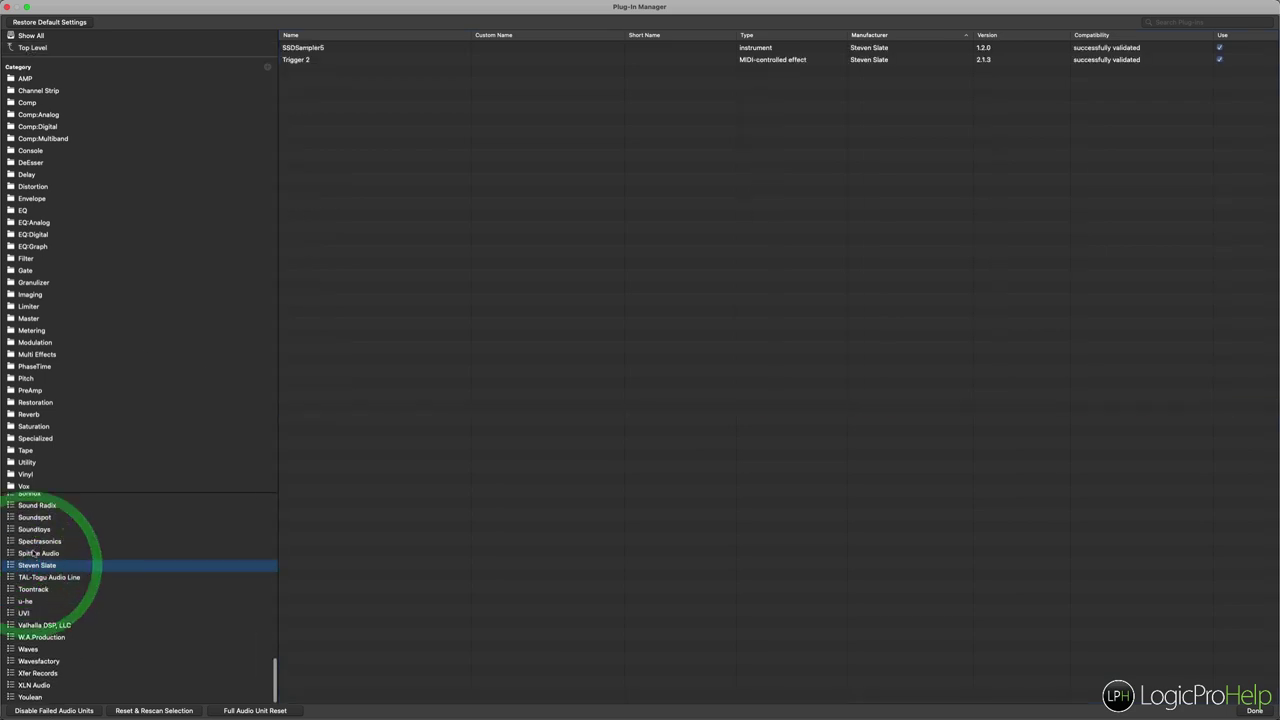
{"action": "scroll", "coordinate": [34, 522], "scroll_direction": "up", "scroll_amount": 2}
{"action": "scroll", "coordinate": [38, 550], "scroll_direction": "up", "scroll_amount": 2}
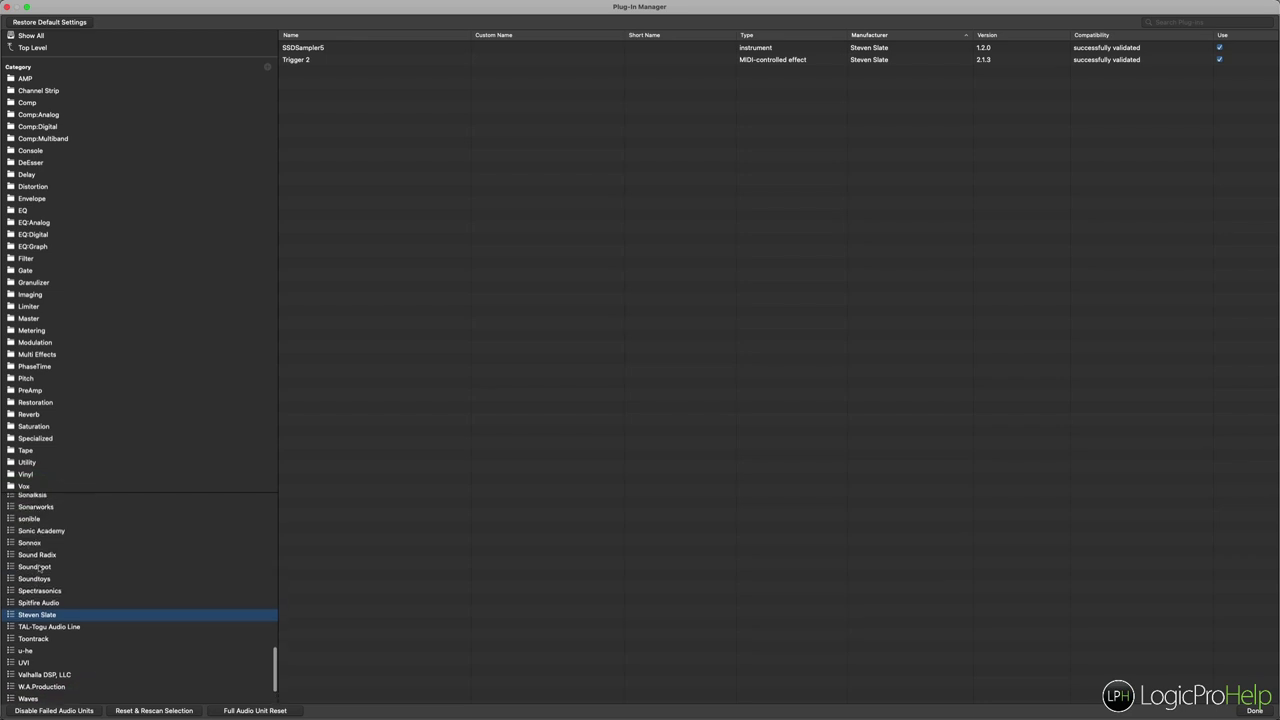
{"action": "scroll", "coordinate": [38, 588], "scroll_direction": "up", "scroll_amount": 6}
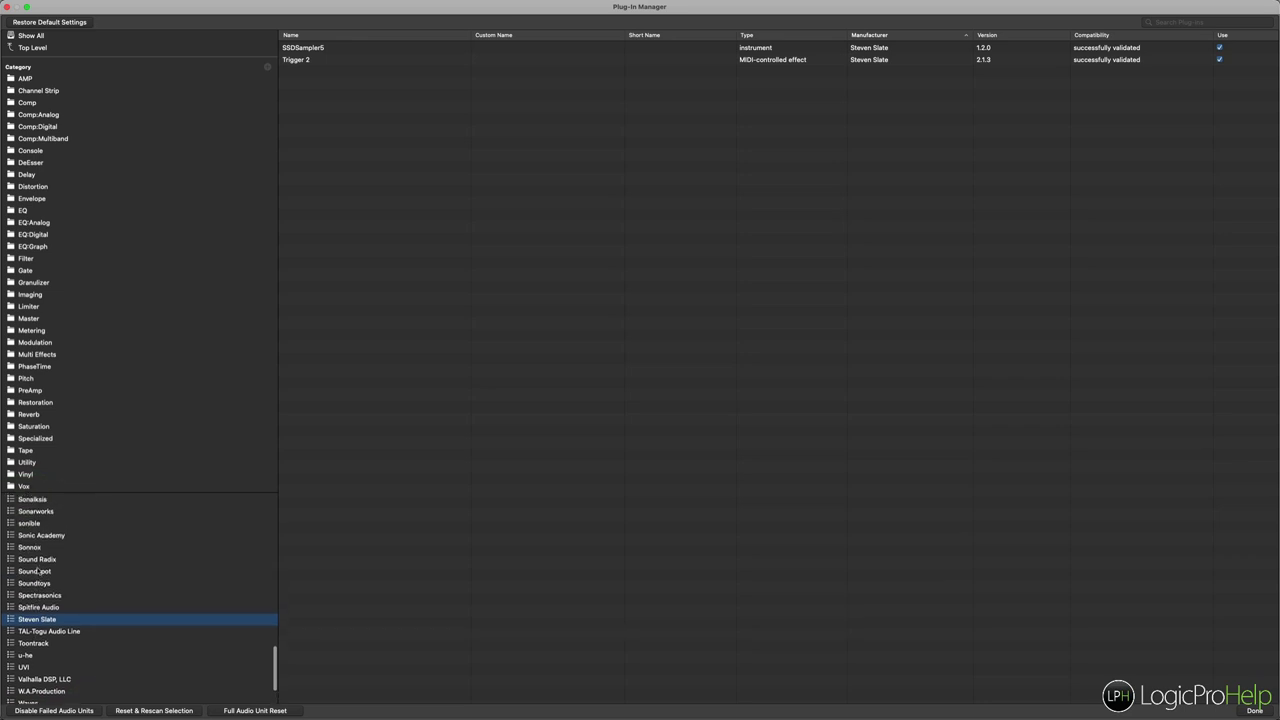
{"action": "left_click", "coordinate": [36, 534]}
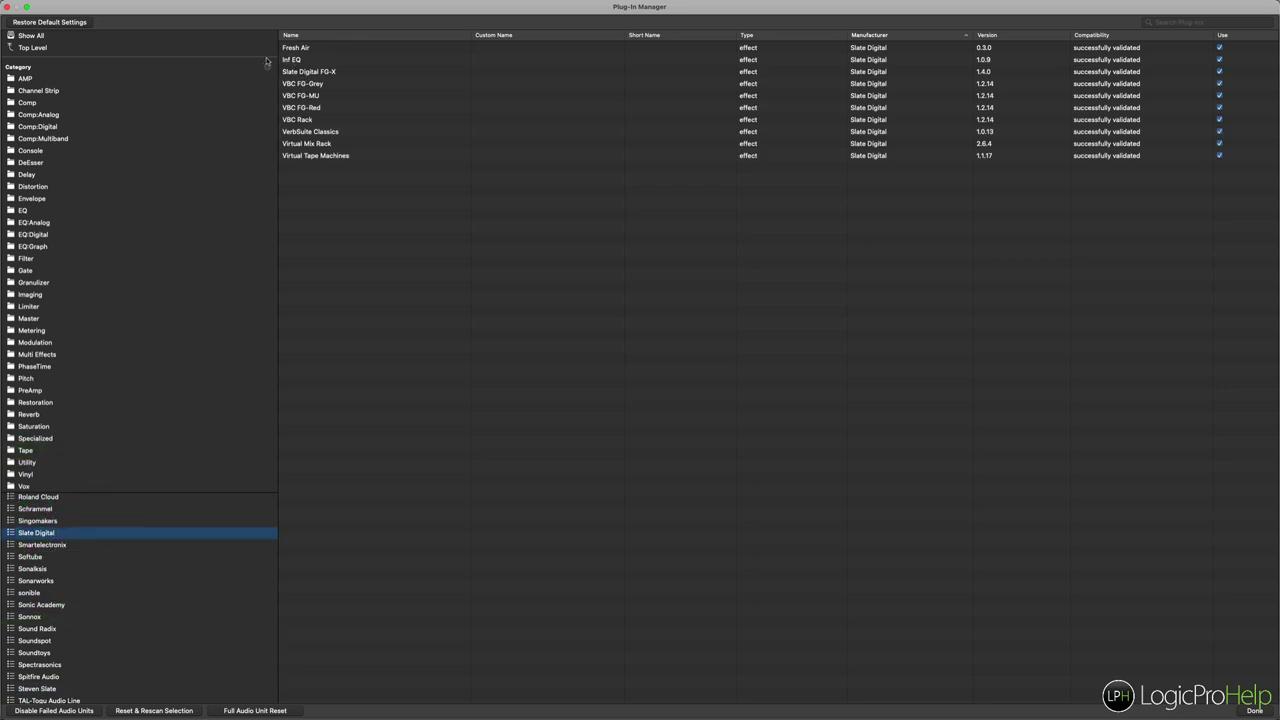
{"action": "left_click", "coordinate": [35, 48]}
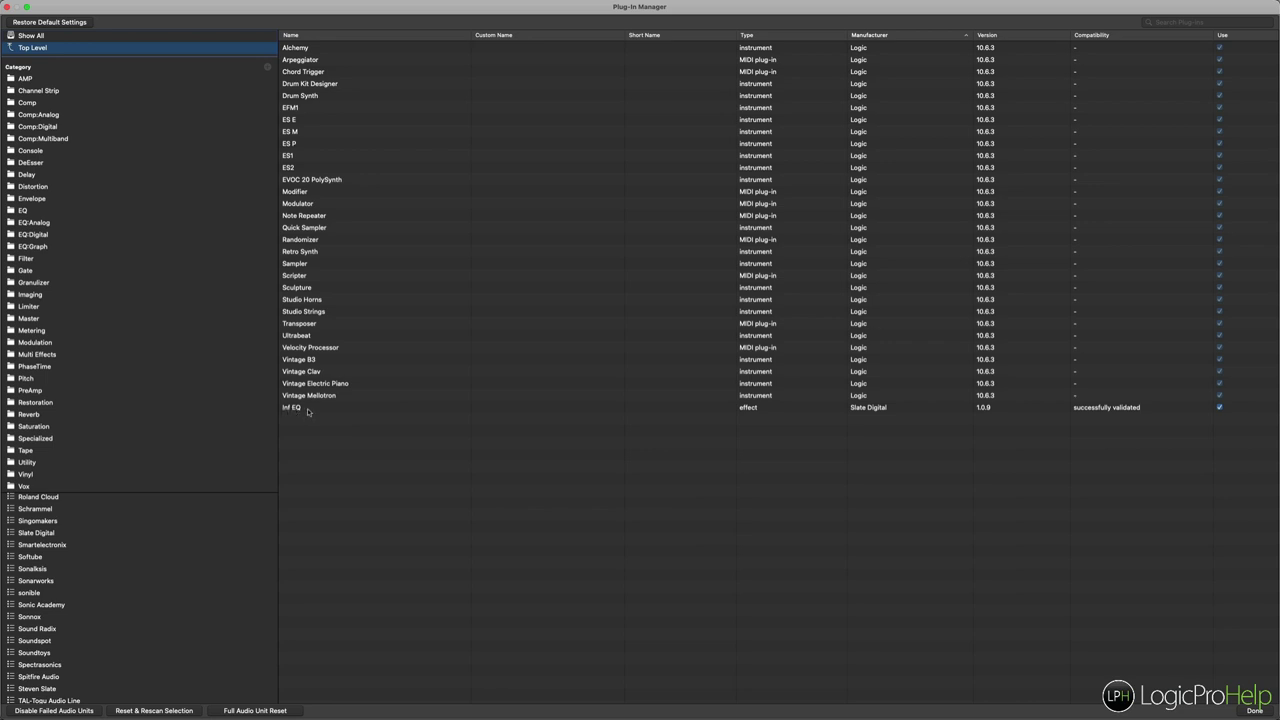
Close the Plug-In Manager and compare the top-level Inf EQ entry with the EQ Digital one among Audio 1's effect plug-in choices.
{"action": "mouse_move", "coordinate": [14, 4]}
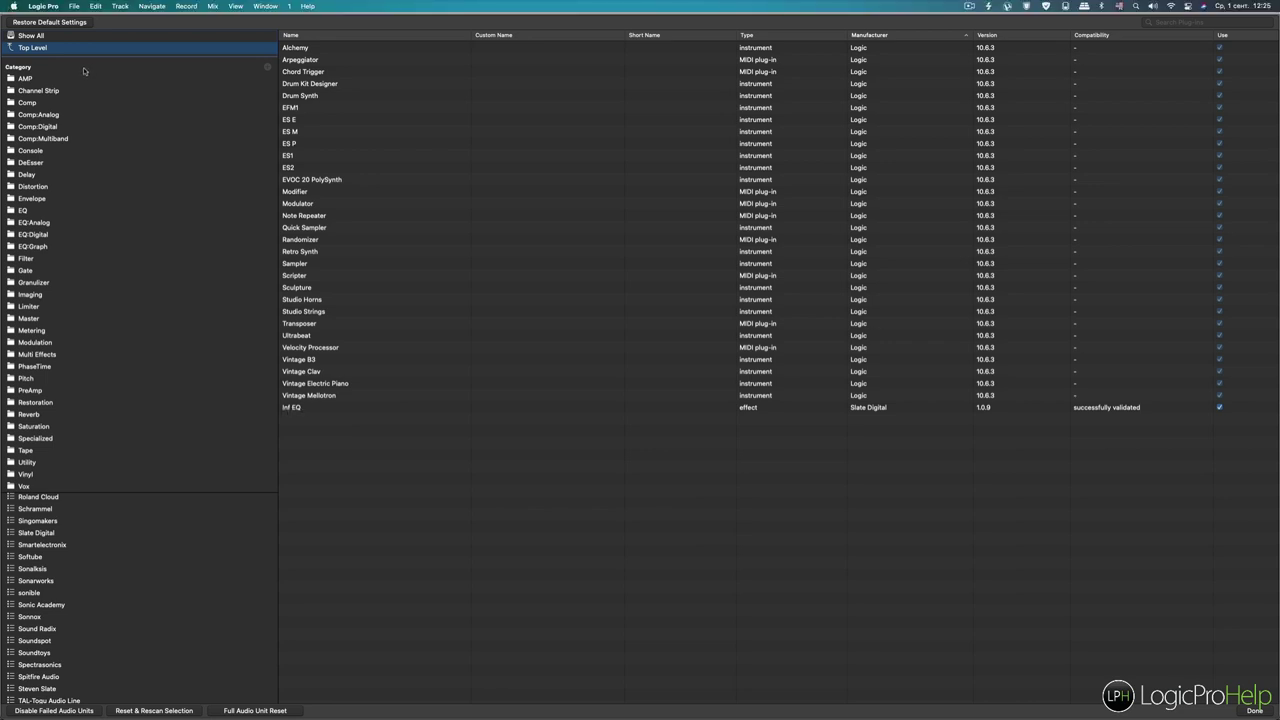
{"action": "left_click", "coordinate": [7, 8]}
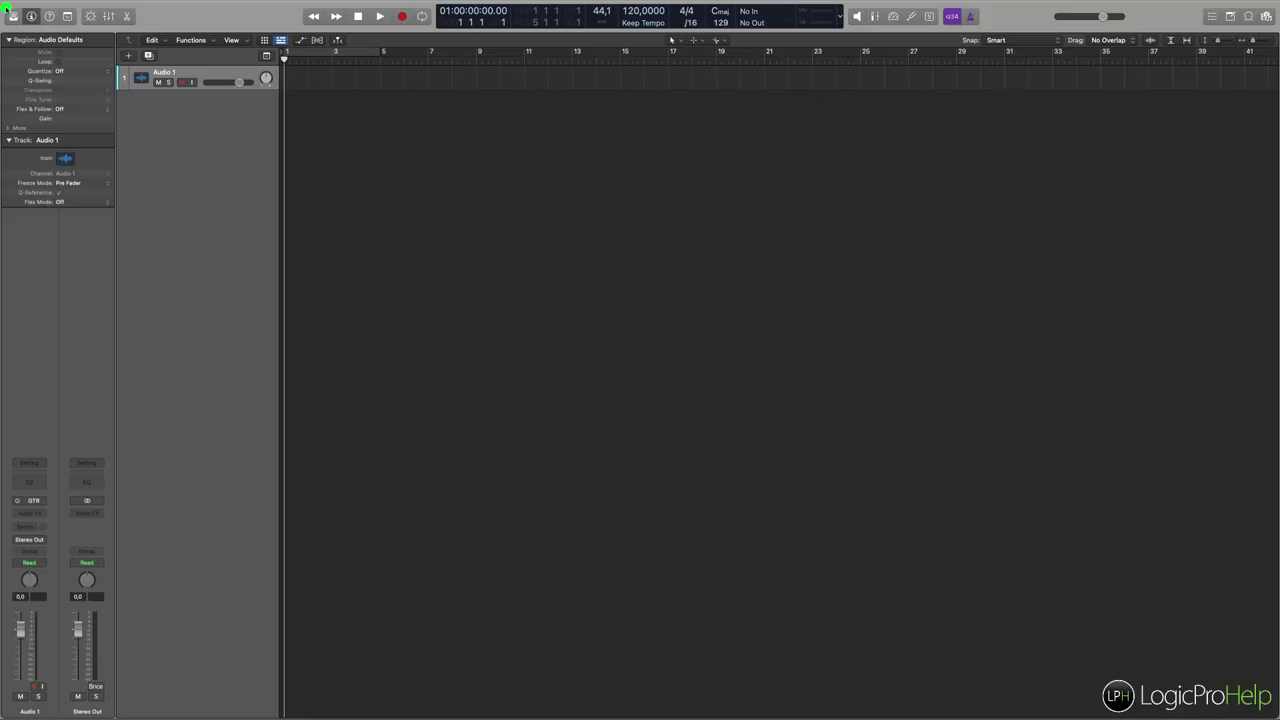
{"action": "left_click", "coordinate": [178, 138]}
{"action": "left_click", "coordinate": [26, 515]}
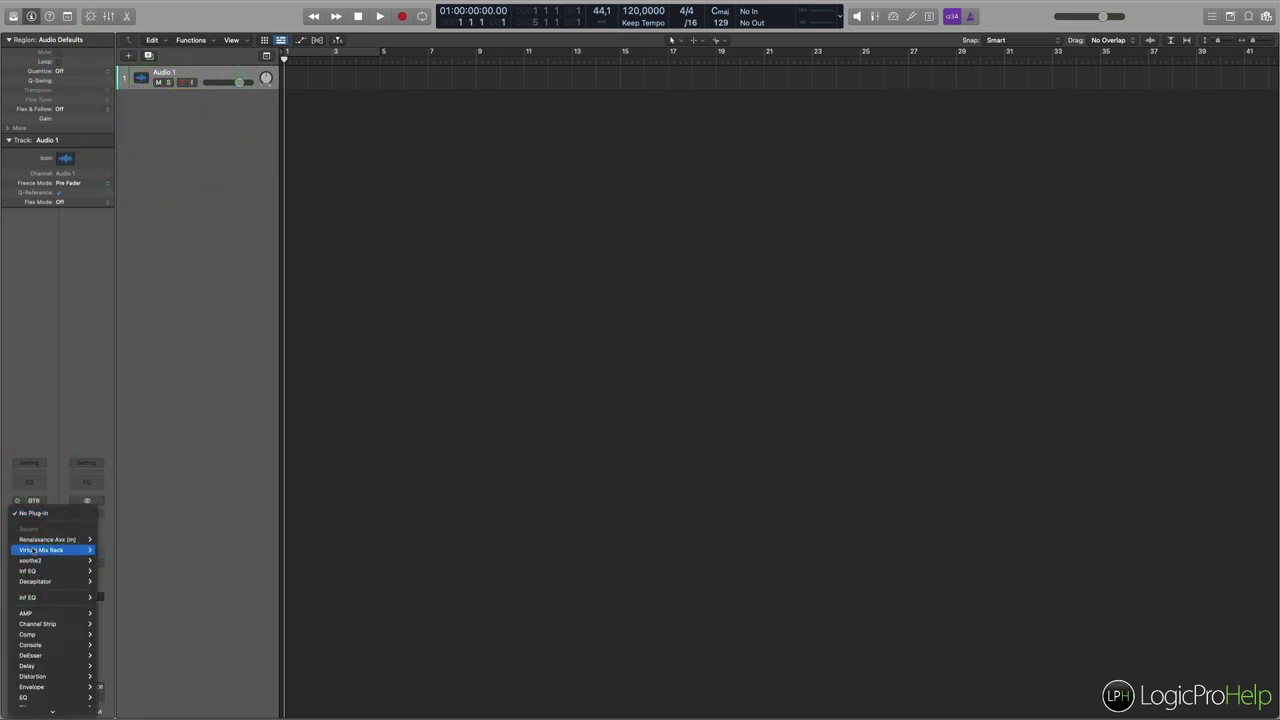
{"action": "scroll", "coordinate": [39, 660], "scroll_direction": "down", "scroll_amount": 5}
{"action": "mouse_move", "coordinate": [47, 388]}
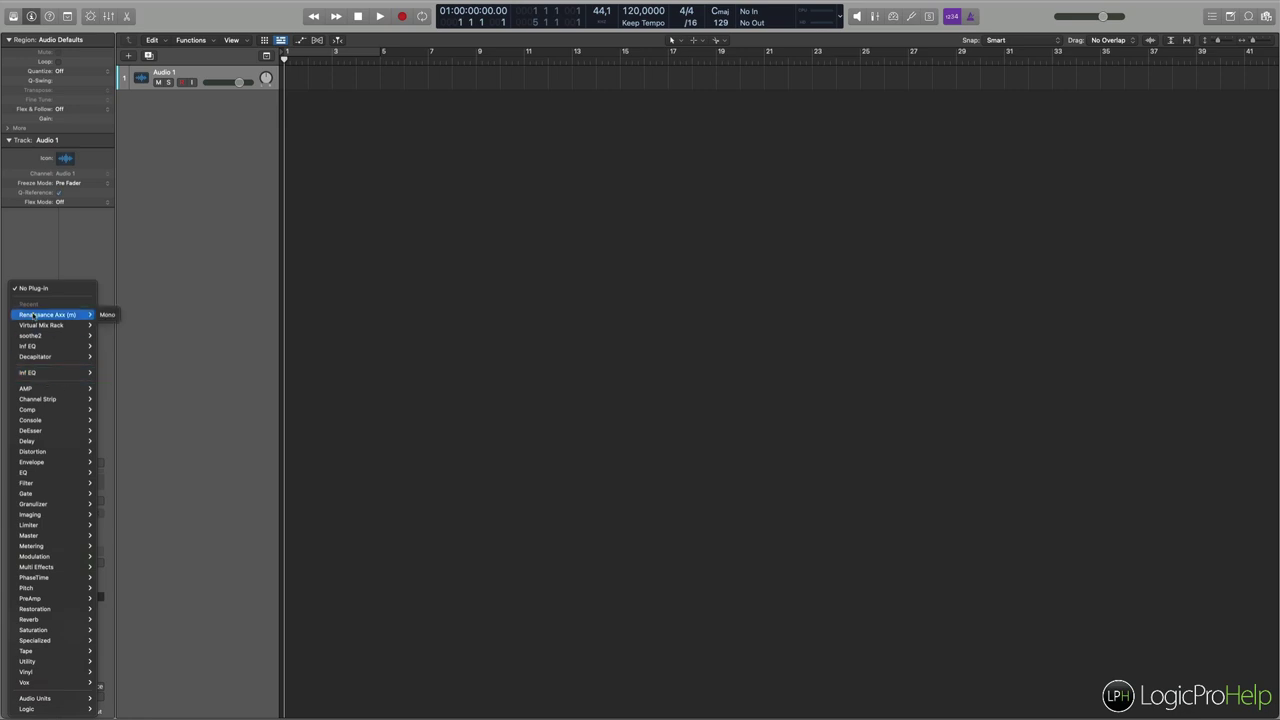
{"action": "mouse_move", "coordinate": [37, 321]}
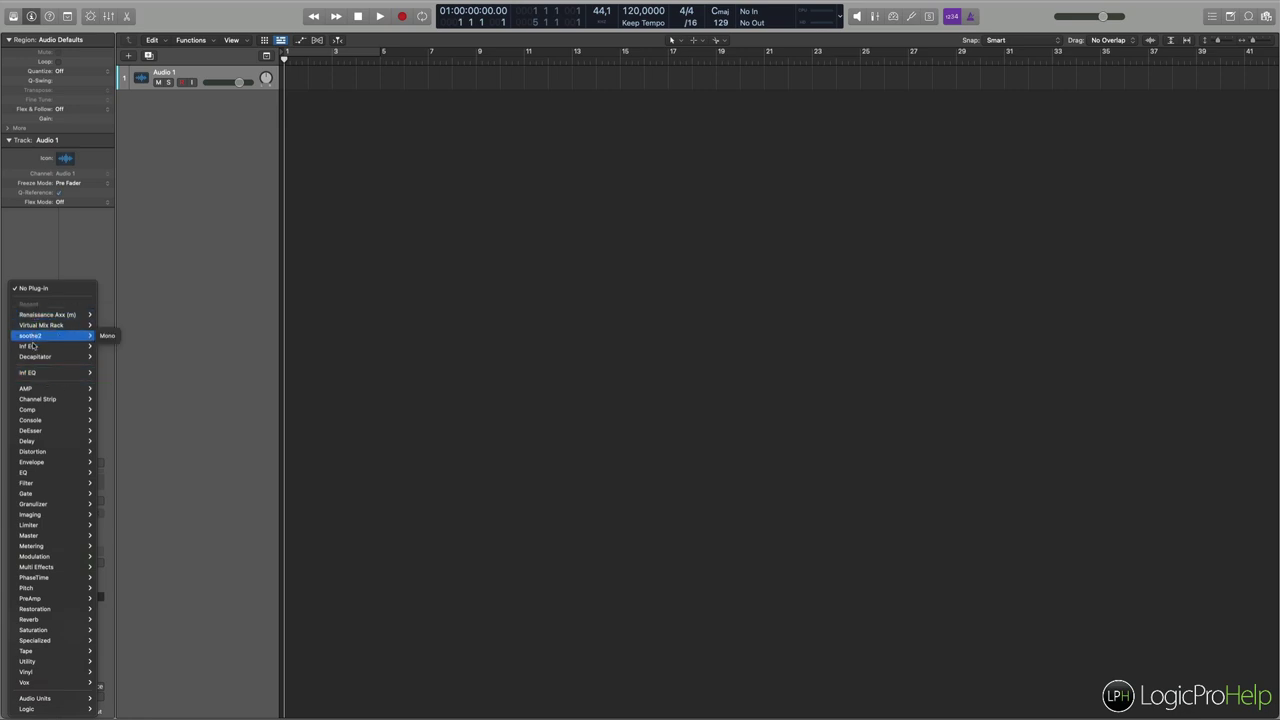
{"action": "mouse_move", "coordinate": [33, 348]}
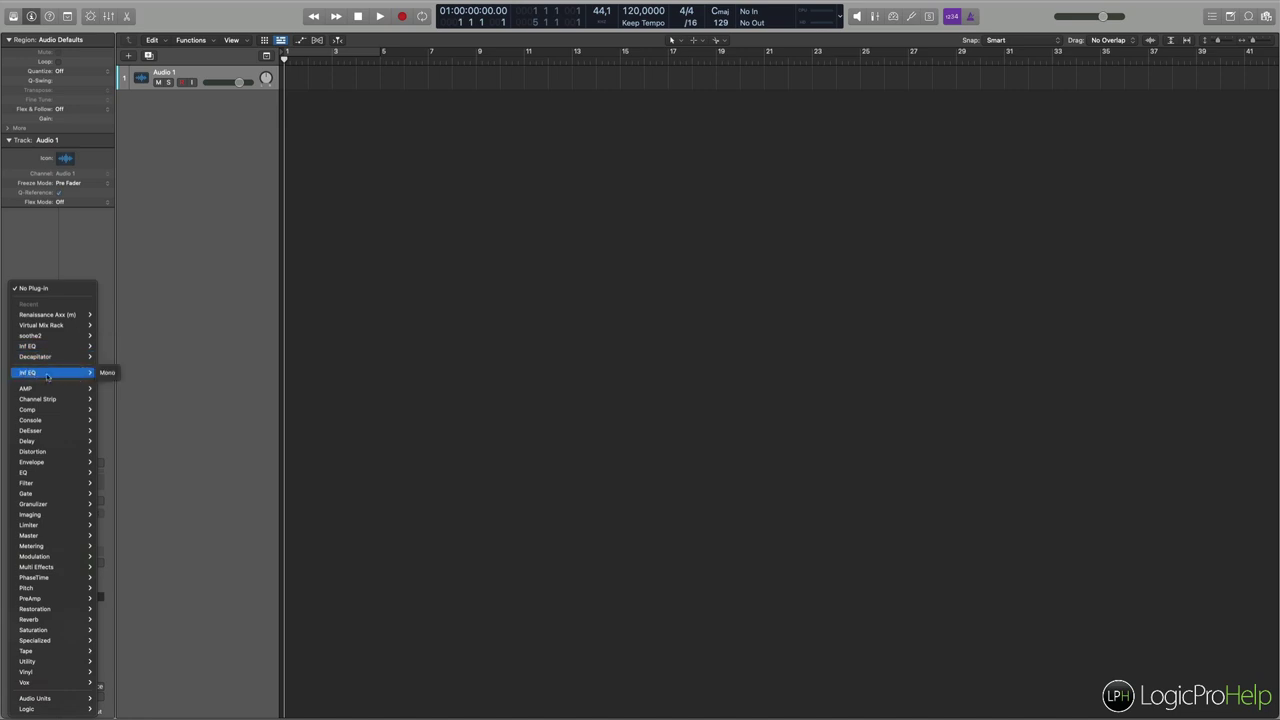
{"action": "mouse_move", "coordinate": [85, 475]}
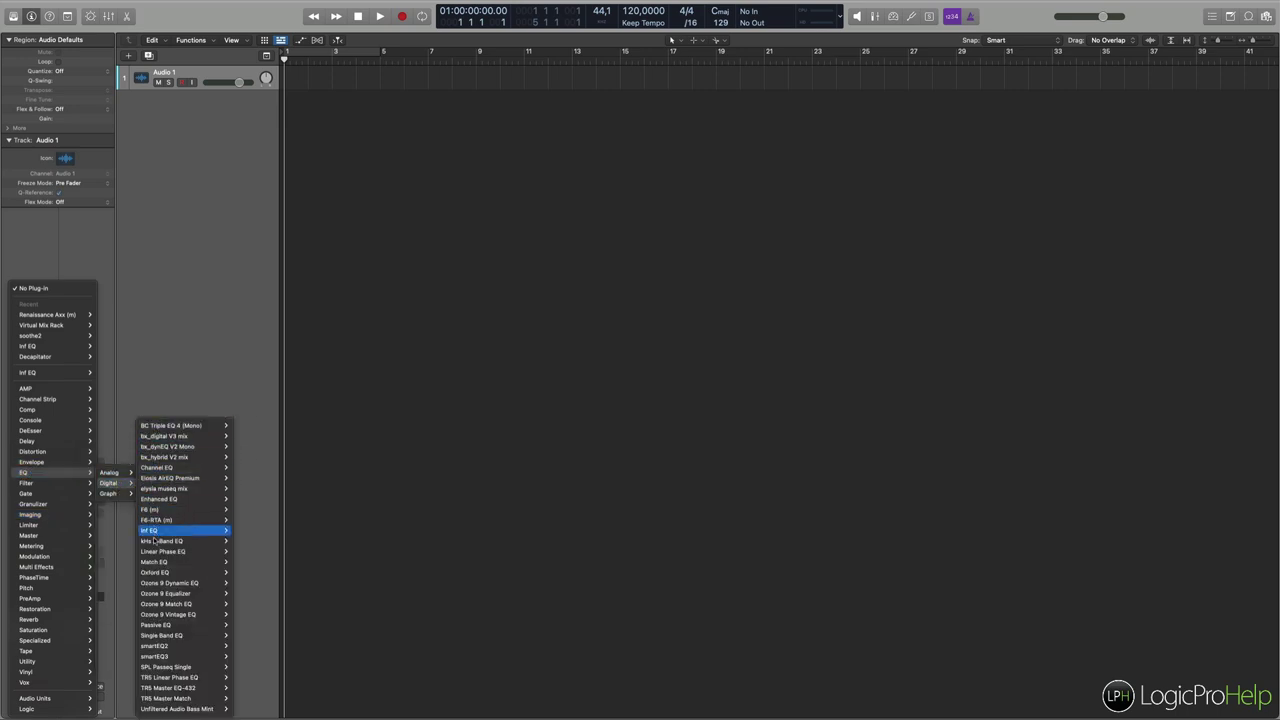
{"action": "mouse_move", "coordinate": [150, 532]}
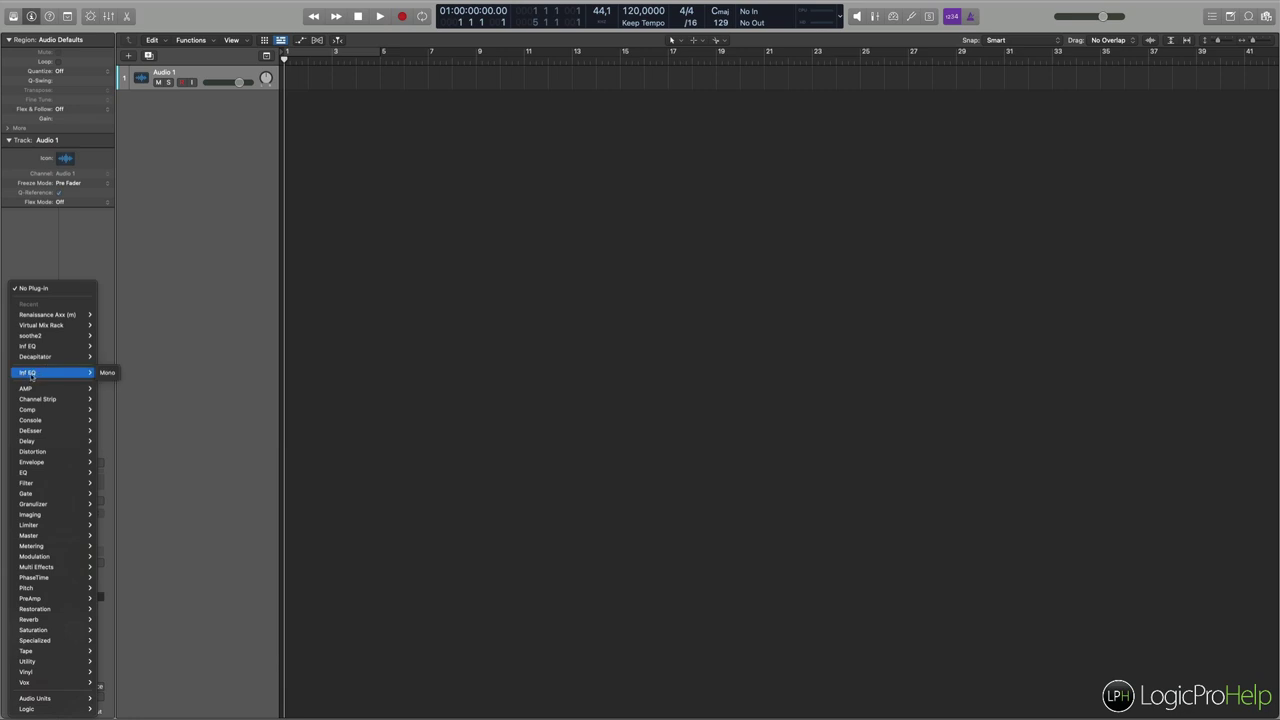
{"action": "left_click", "coordinate": [190, 246]}
Look through Audio 1's effect choices by Audio Units manufacturer, Logic's own plug-in groups, and the EQ Analog subcategory.
{"action": "left_click", "coordinate": [20, 514]}
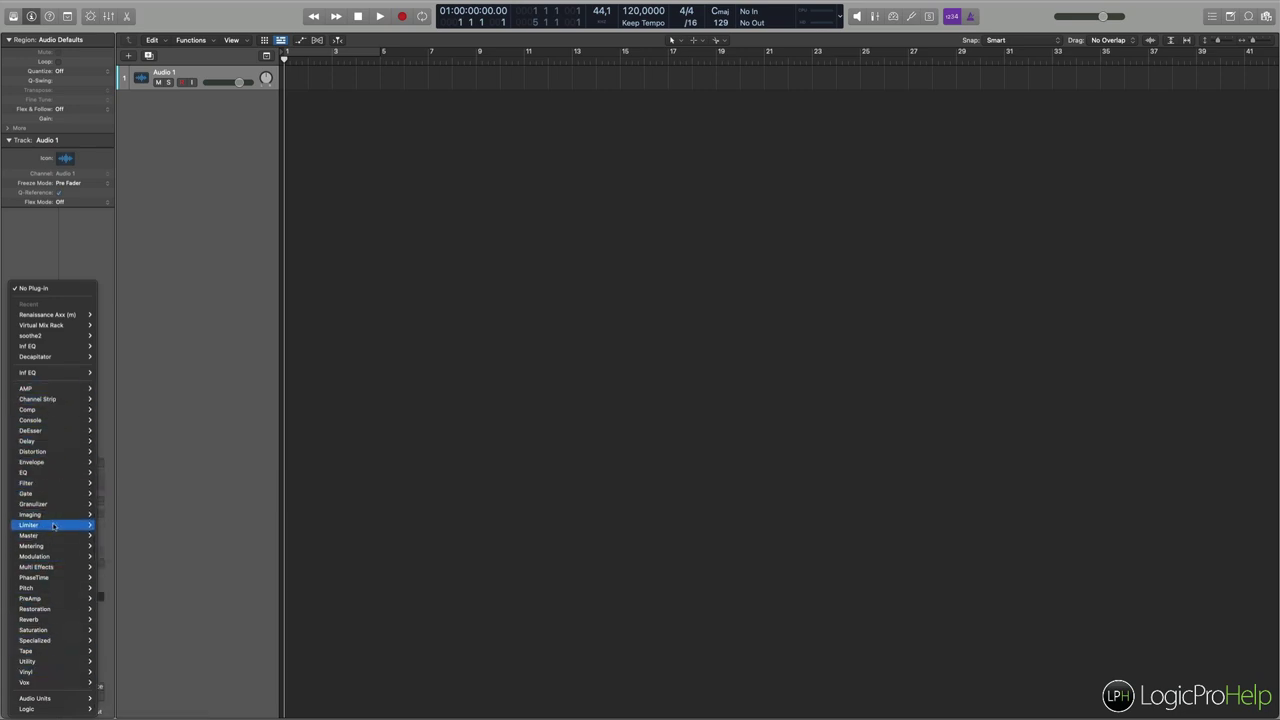
{"action": "mouse_move", "coordinate": [45, 699]}
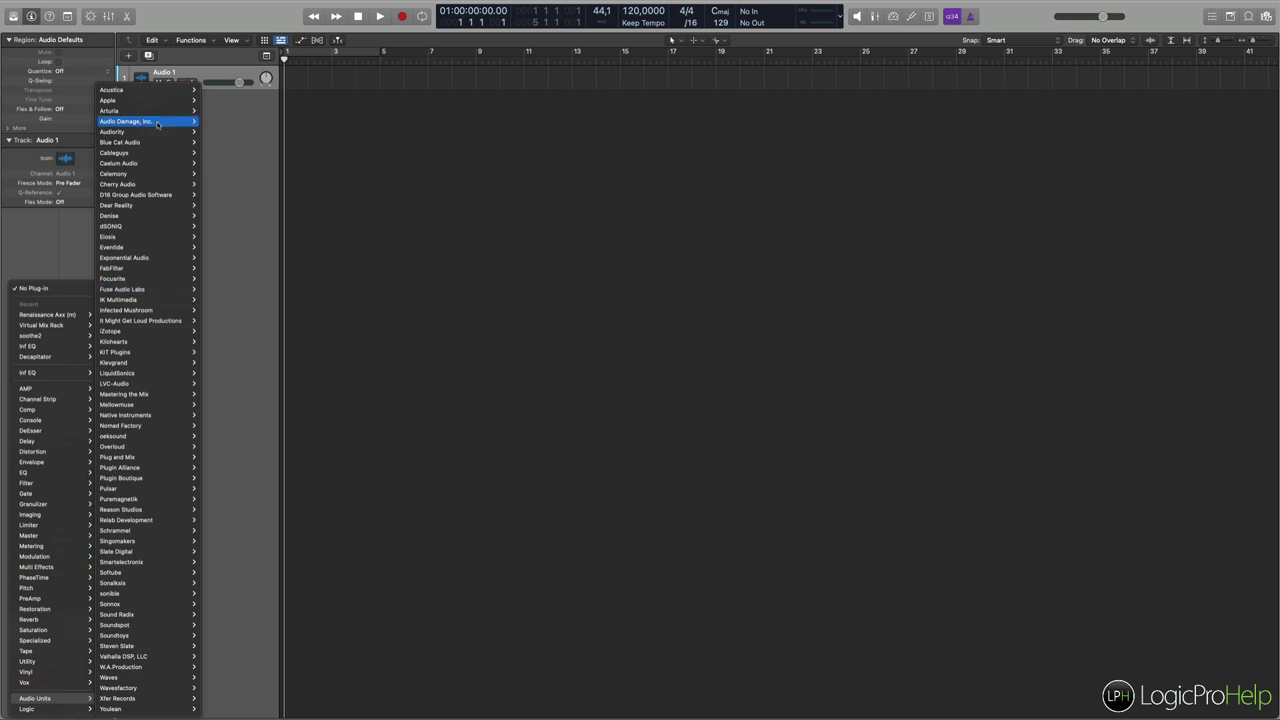
{"action": "mouse_move", "coordinate": [133, 166]}
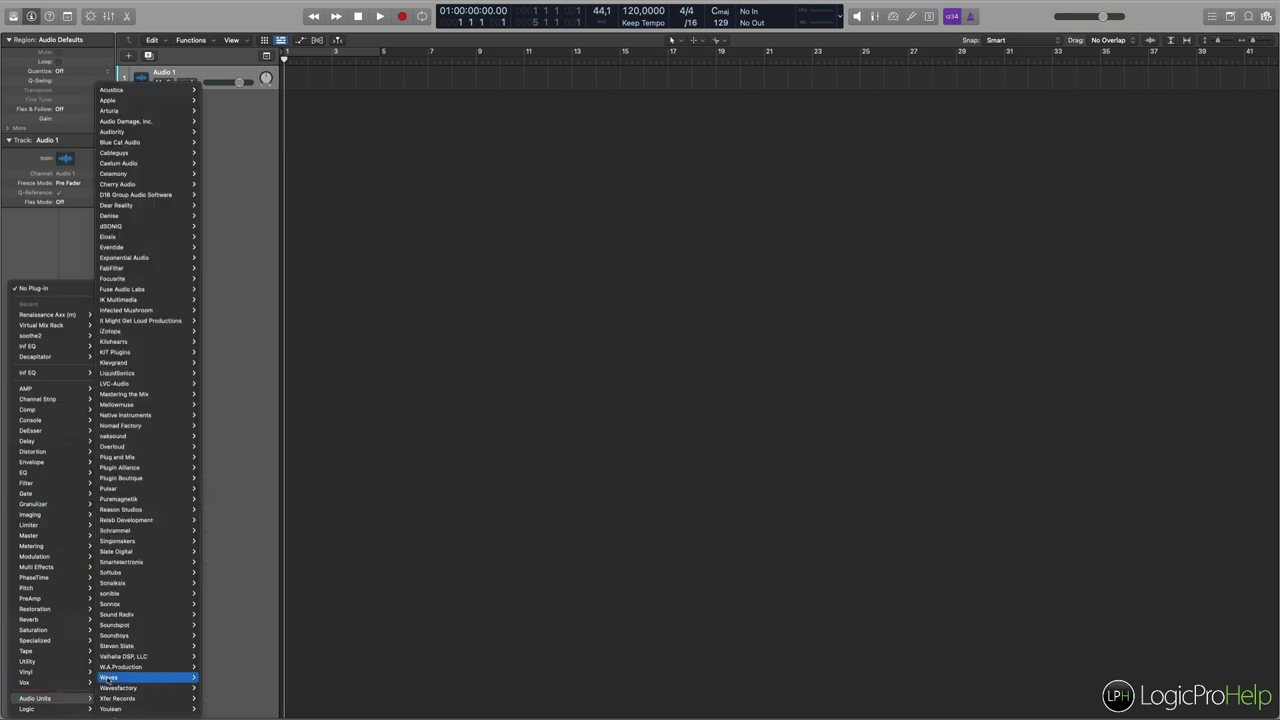
{"action": "mouse_move", "coordinate": [130, 390]}
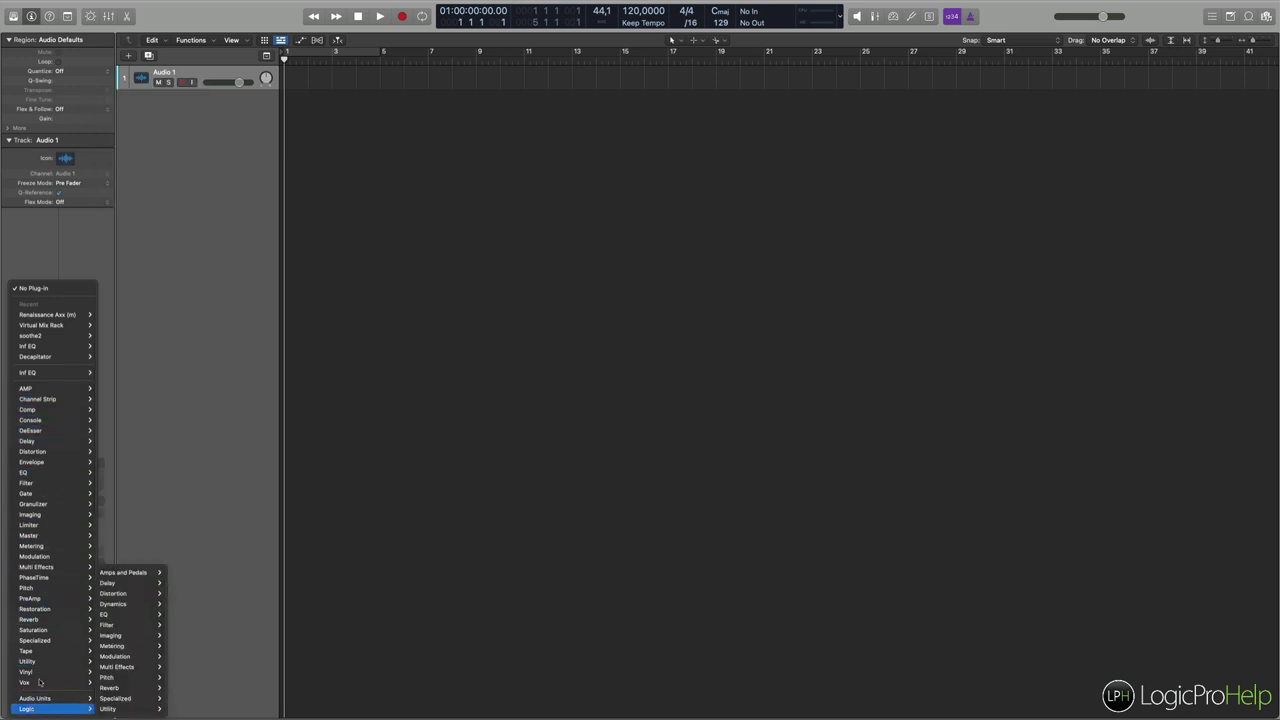
{"action": "mouse_move", "coordinate": [30, 474]}
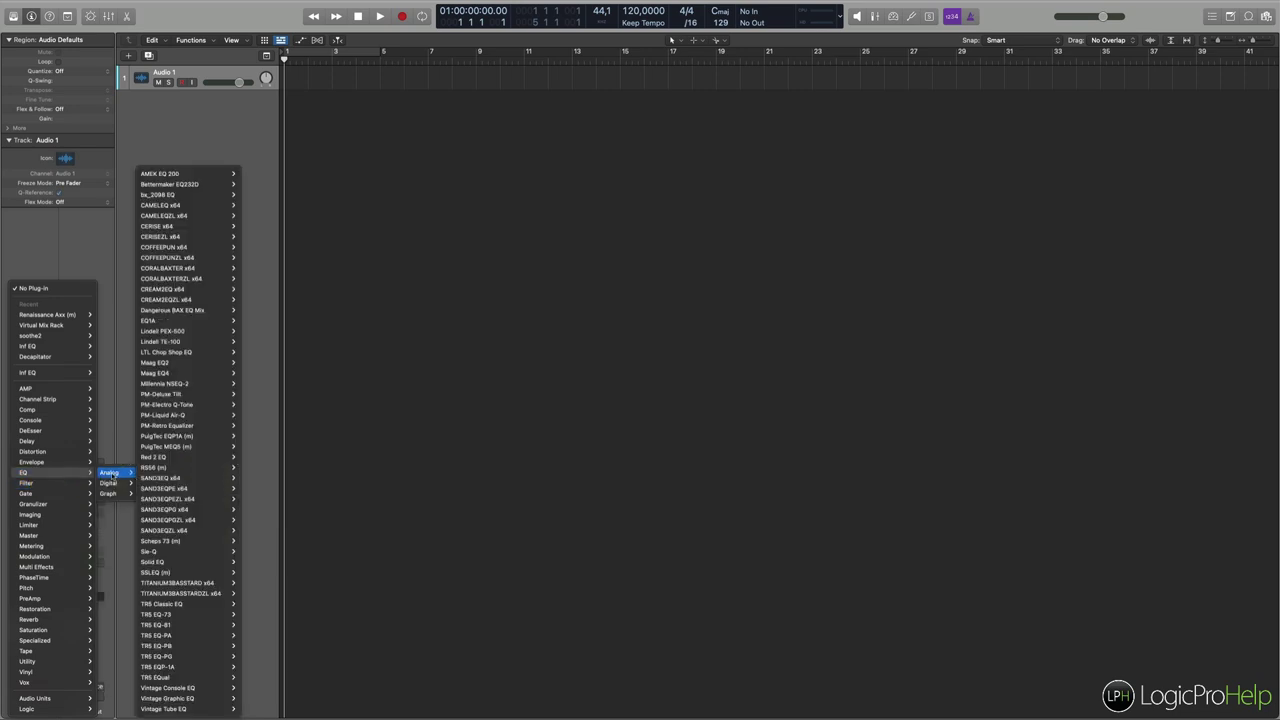
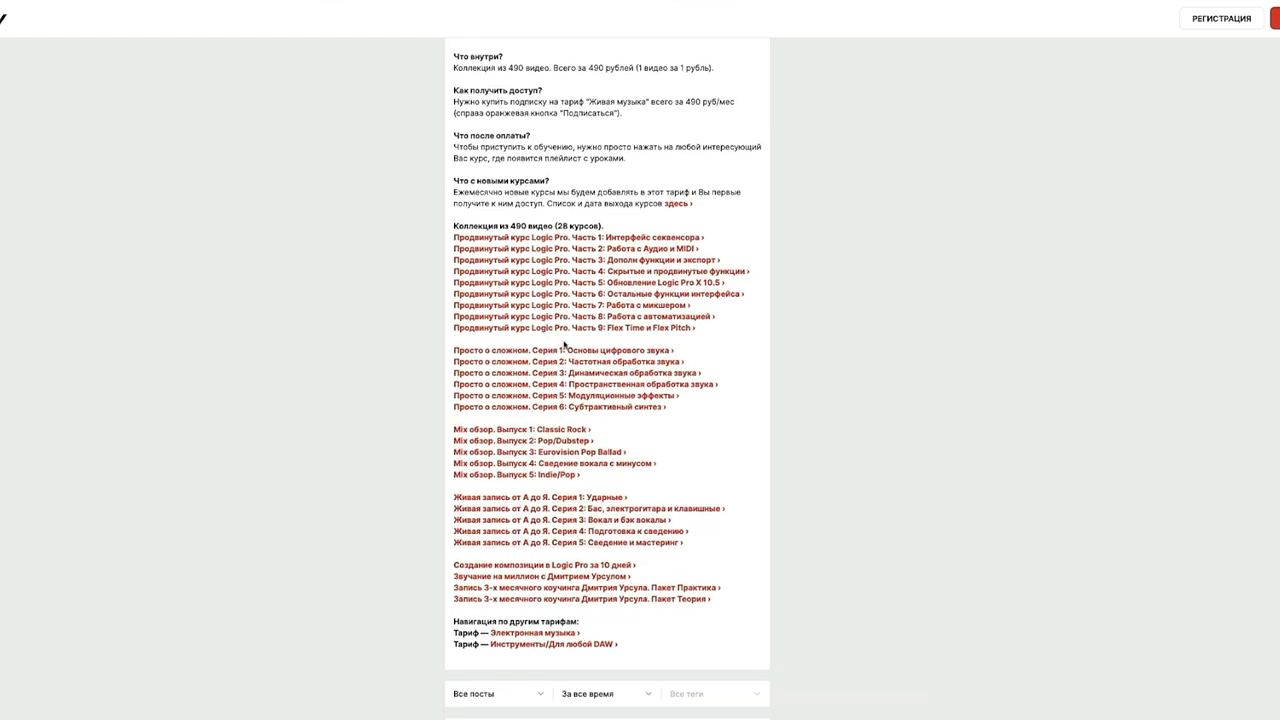
On the Logic Pro Help web page, start subscribing to the "Живая музыка" plan and sign in through VK.
{"action": "scroll", "coordinate": [874, 400], "scroll_direction": "up", "scroll_amount": 5}
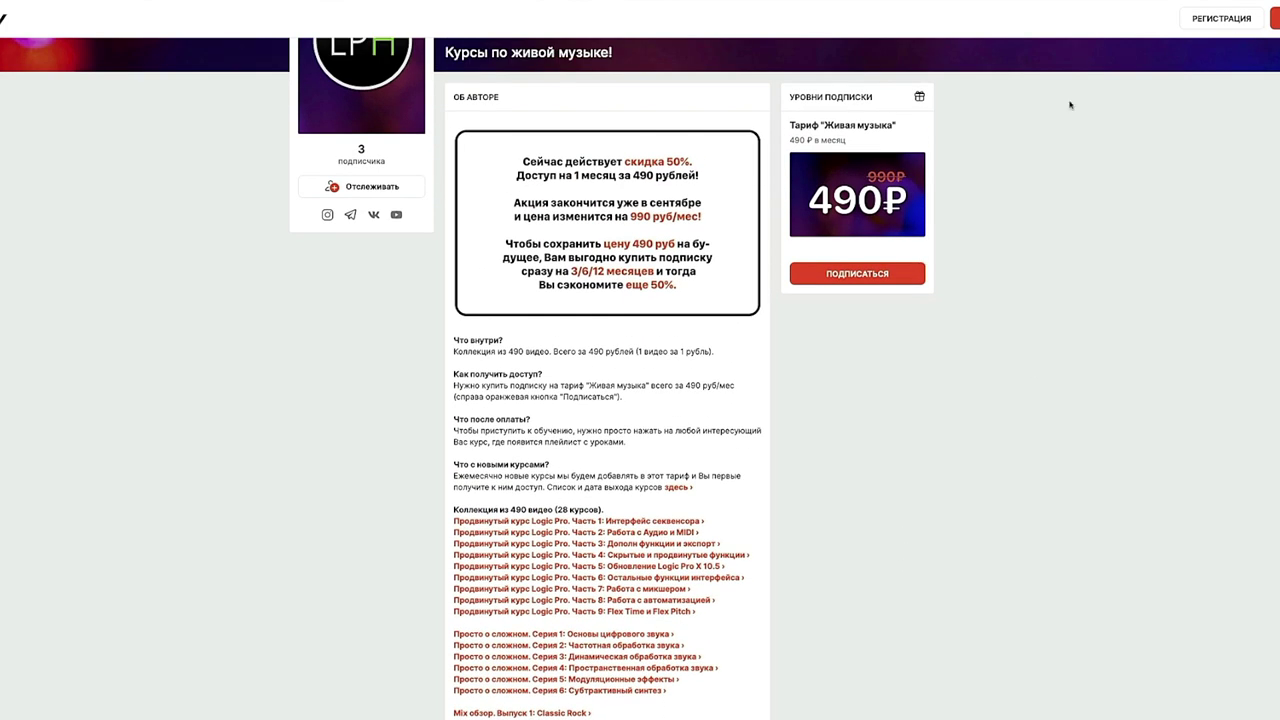
{"action": "left_click", "coordinate": [875, 274]}
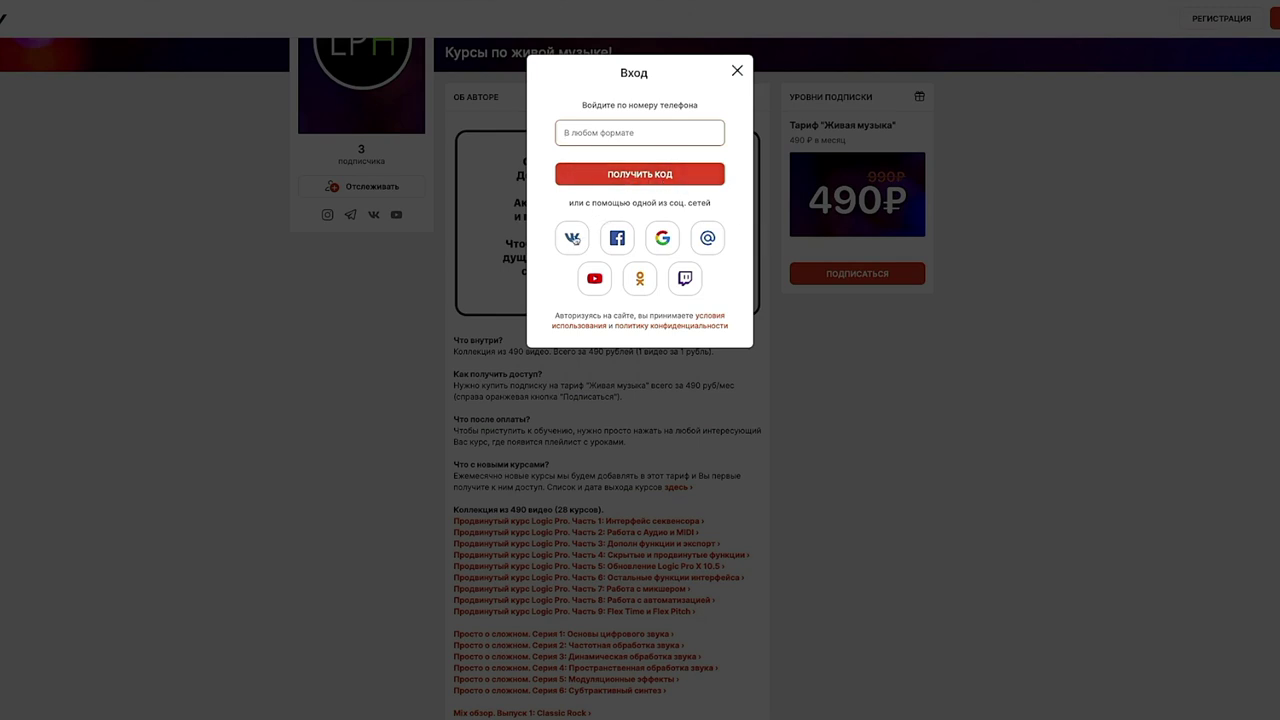
{"action": "left_click", "coordinate": [576, 247]}
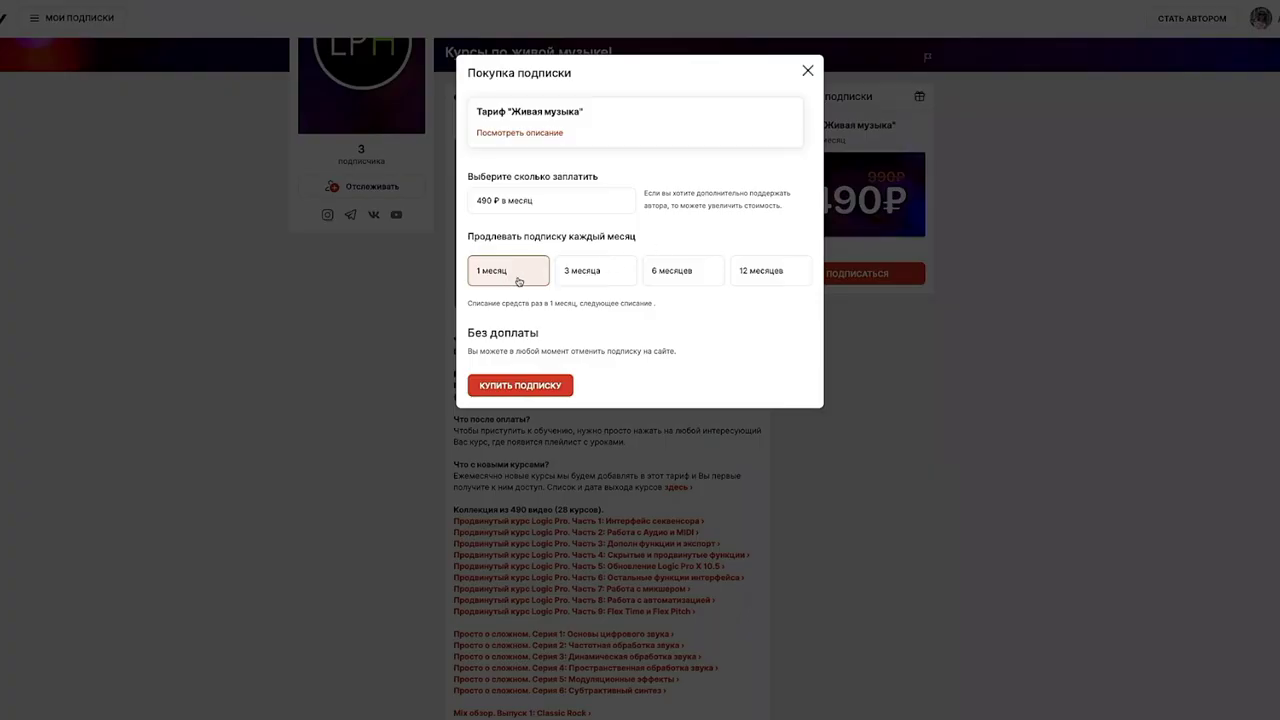
Compare the subscription periods, choose 12 months for the "Живая музыка" plan and submit the purchase.
{"action": "left_click", "coordinate": [599, 283]}
{"action": "left_click", "coordinate": [658, 283]}
{"action": "left_click", "coordinate": [746, 281]}
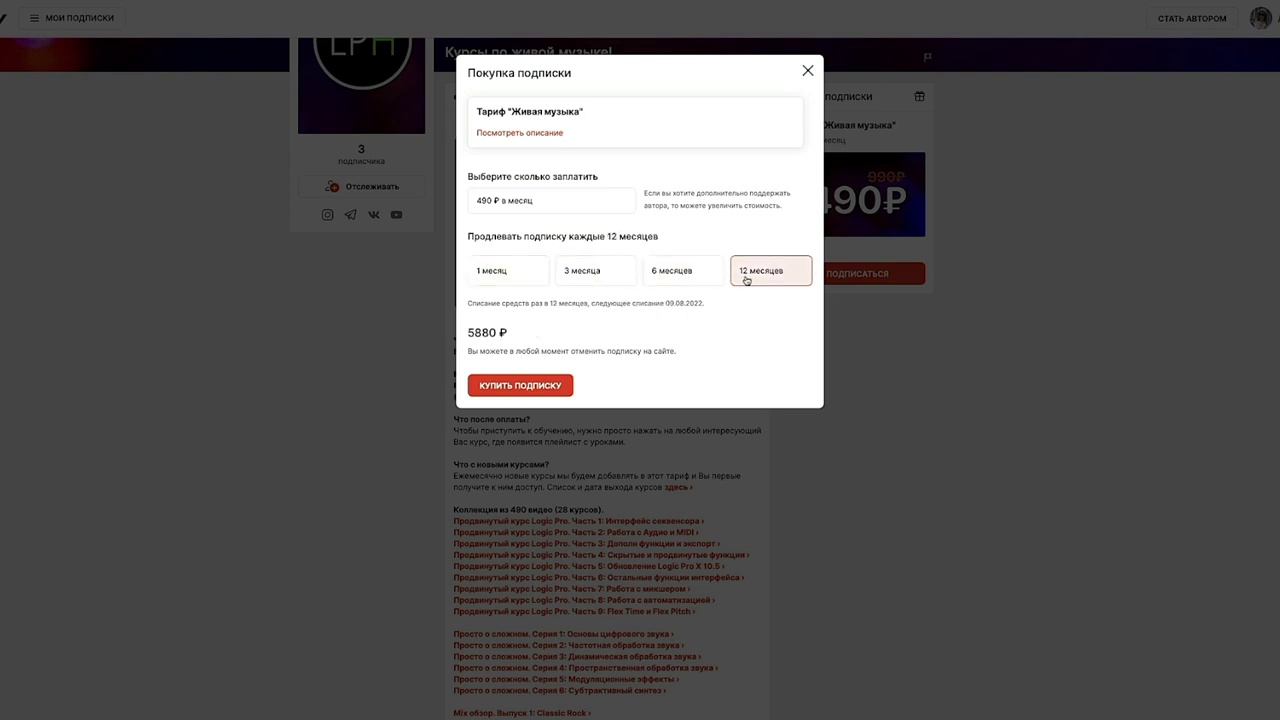
{"action": "left_click", "coordinate": [508, 282]}
{"action": "left_click", "coordinate": [778, 274]}
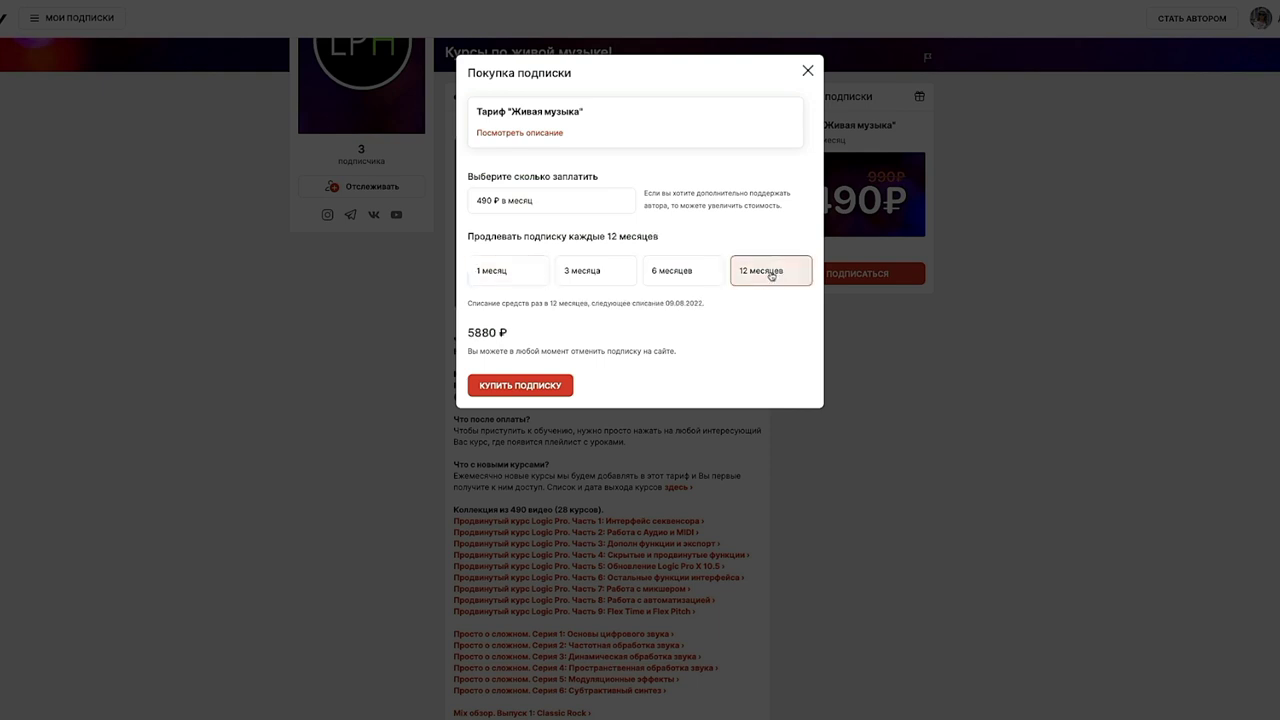
{"action": "left_click", "coordinate": [524, 386]}
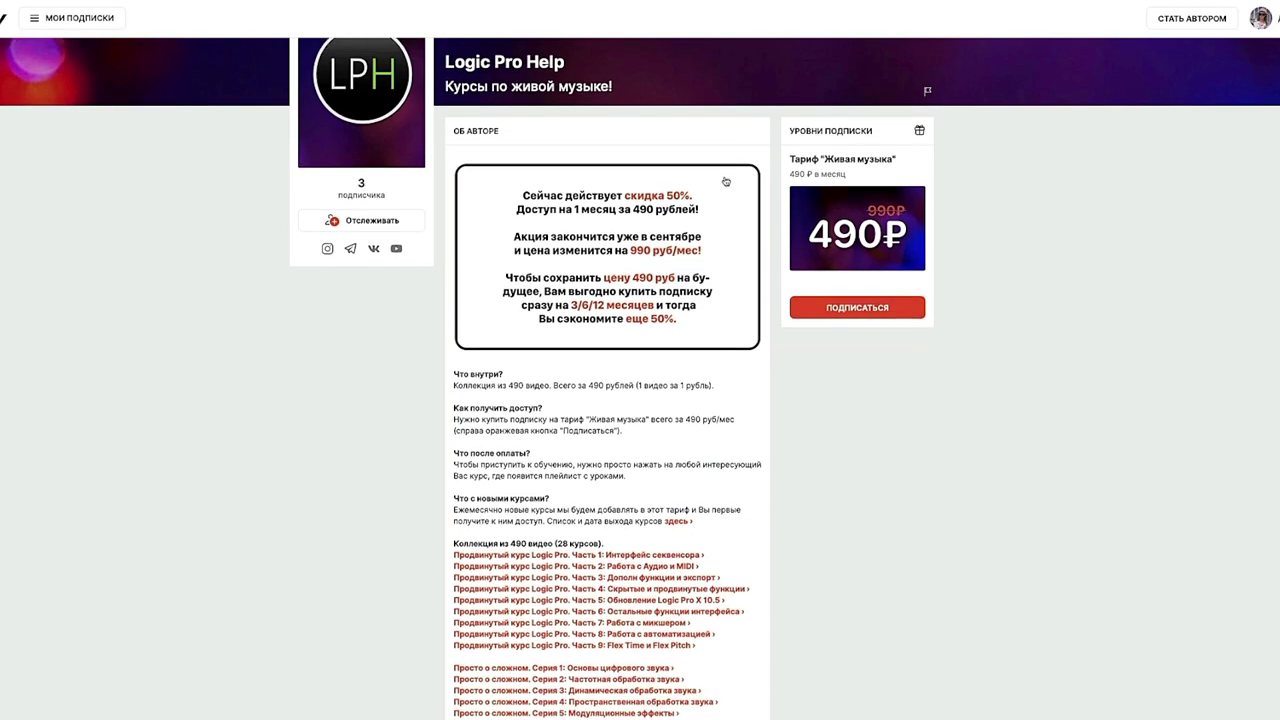
{"action": "scroll", "coordinate": [726, 181], "scroll_direction": "up", "scroll_amount": 2}
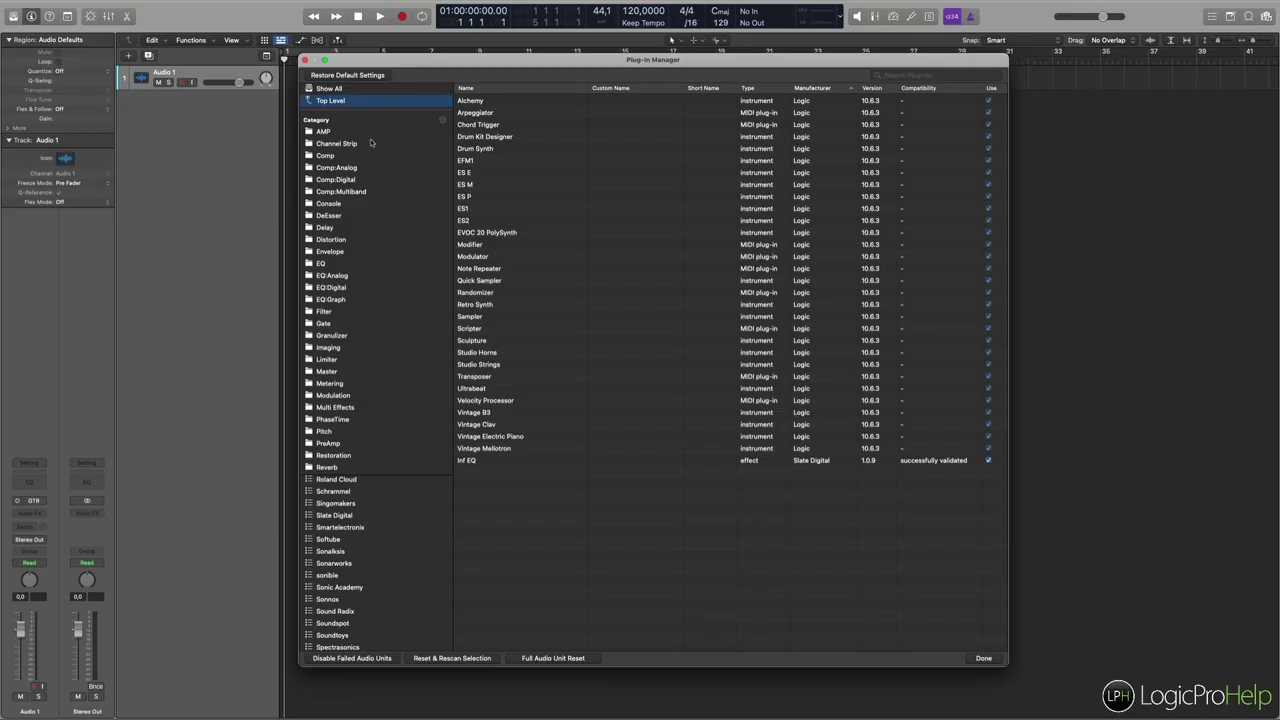
Back in Logic Pro's Plug-In Manager, compare the plug-ins in the AMP, Comp:Analog and Comp:Multiband categories.
{"action": "left_click", "coordinate": [334, 132]}
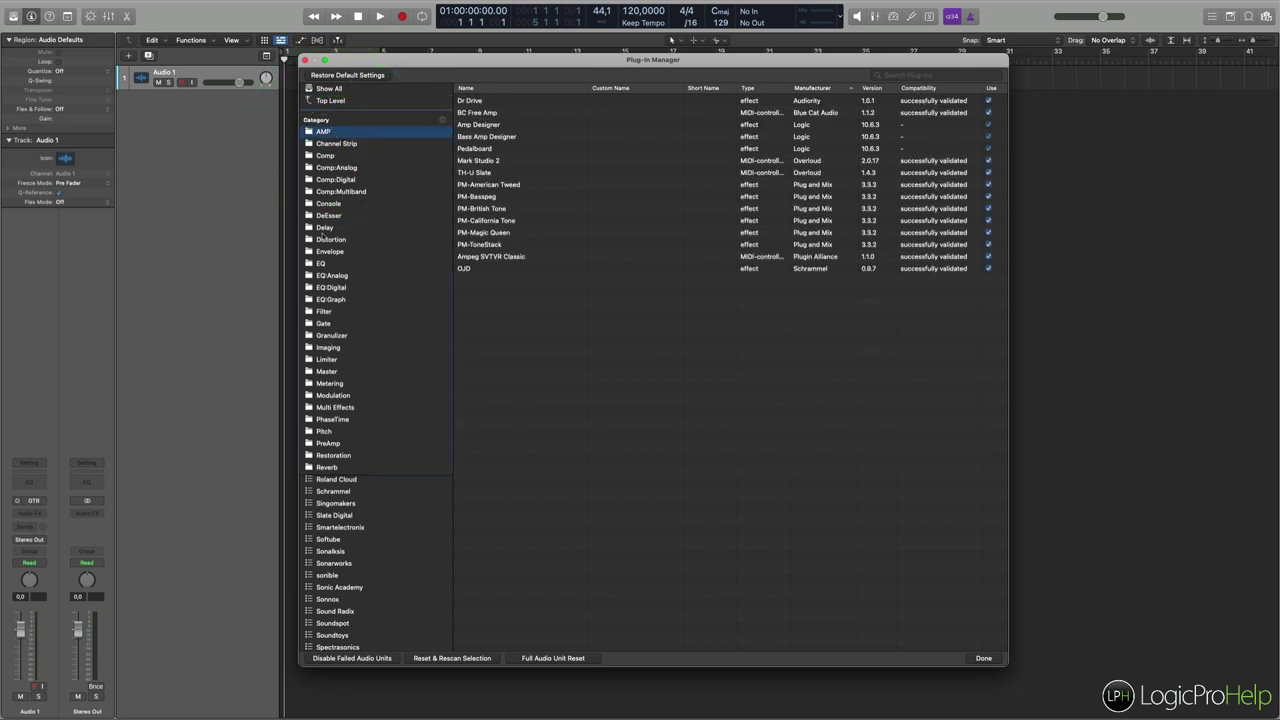
{"action": "left_click", "coordinate": [336, 168]}
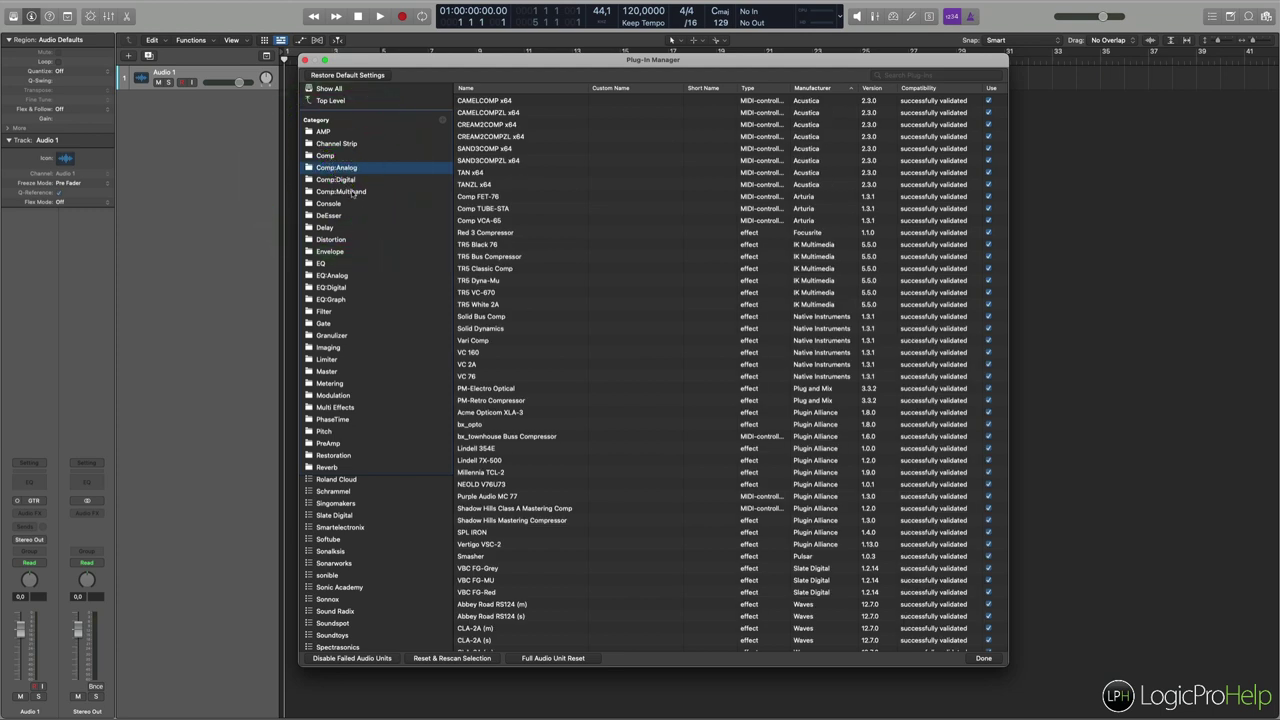
{"action": "left_click", "coordinate": [356, 190]}
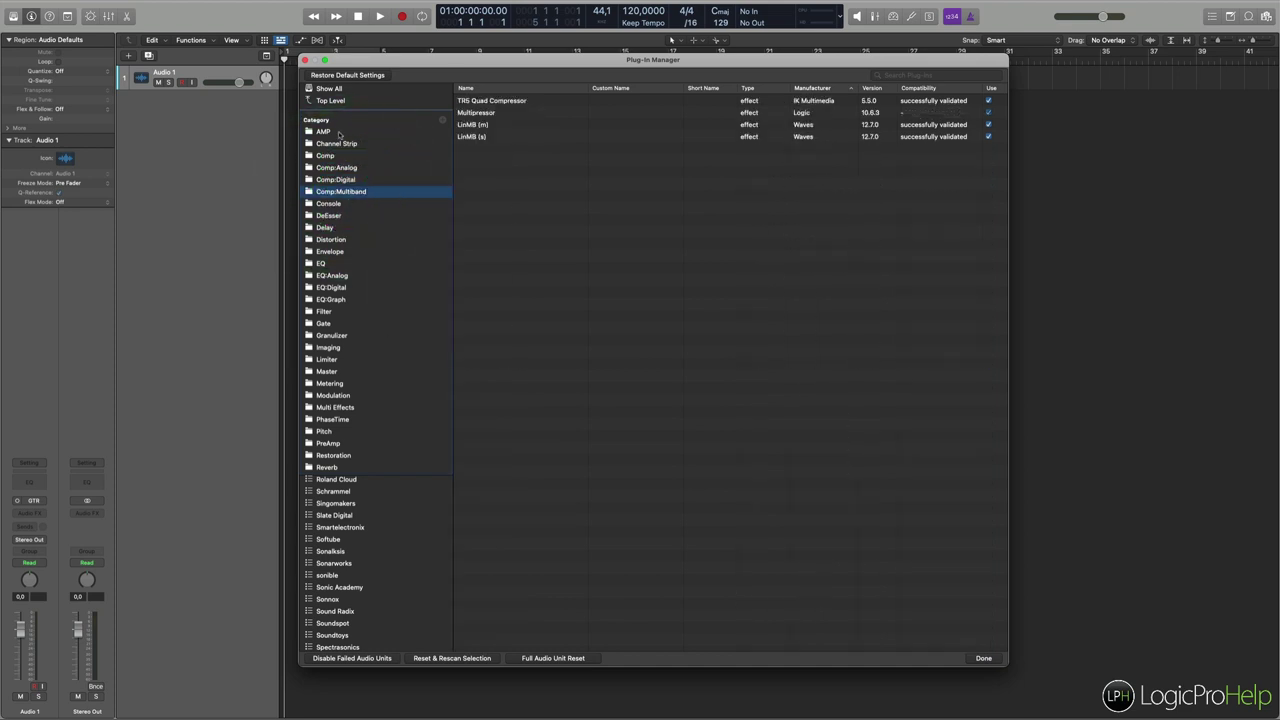
{"action": "left_click", "coordinate": [330, 131]}
Look through the complete list of all installed plug-ins.
{"action": "left_click", "coordinate": [322, 88]}
{"action": "scroll", "coordinate": [504, 155], "scroll_direction": "down", "scroll_amount": 5}
{"action": "scroll", "coordinate": [504, 155], "scroll_direction": "down", "scroll_amount": 10}
{"action": "scroll", "coordinate": [504, 155], "scroll_direction": "up", "scroll_amount": 15}
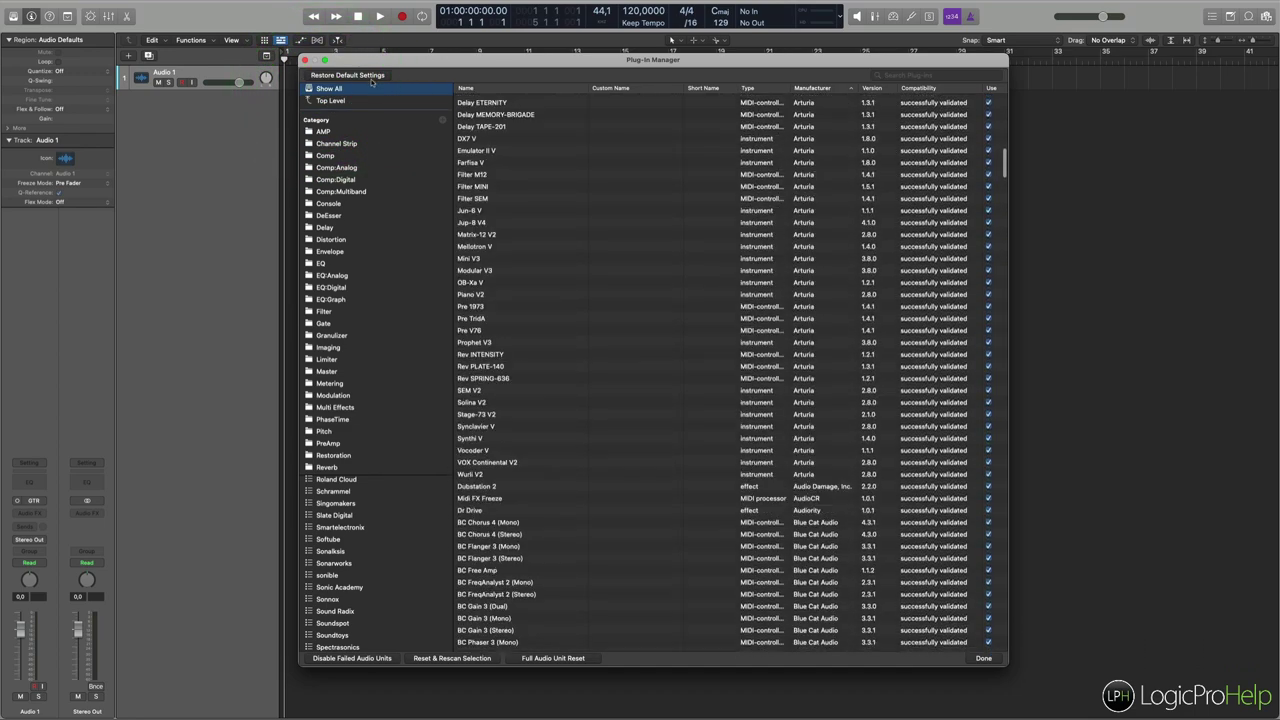
Examine the plug-ins from Roland Cloud, and those from Acustica at the start of the Manufacturer list.
{"action": "left_click", "coordinate": [336, 479]}
{"action": "scroll", "coordinate": [330, 488], "scroll_direction": "up", "scroll_amount": 5}
{"action": "scroll", "coordinate": [334, 485], "scroll_direction": "up", "scroll_amount": 4}
{"action": "left_click", "coordinate": [329, 492]}
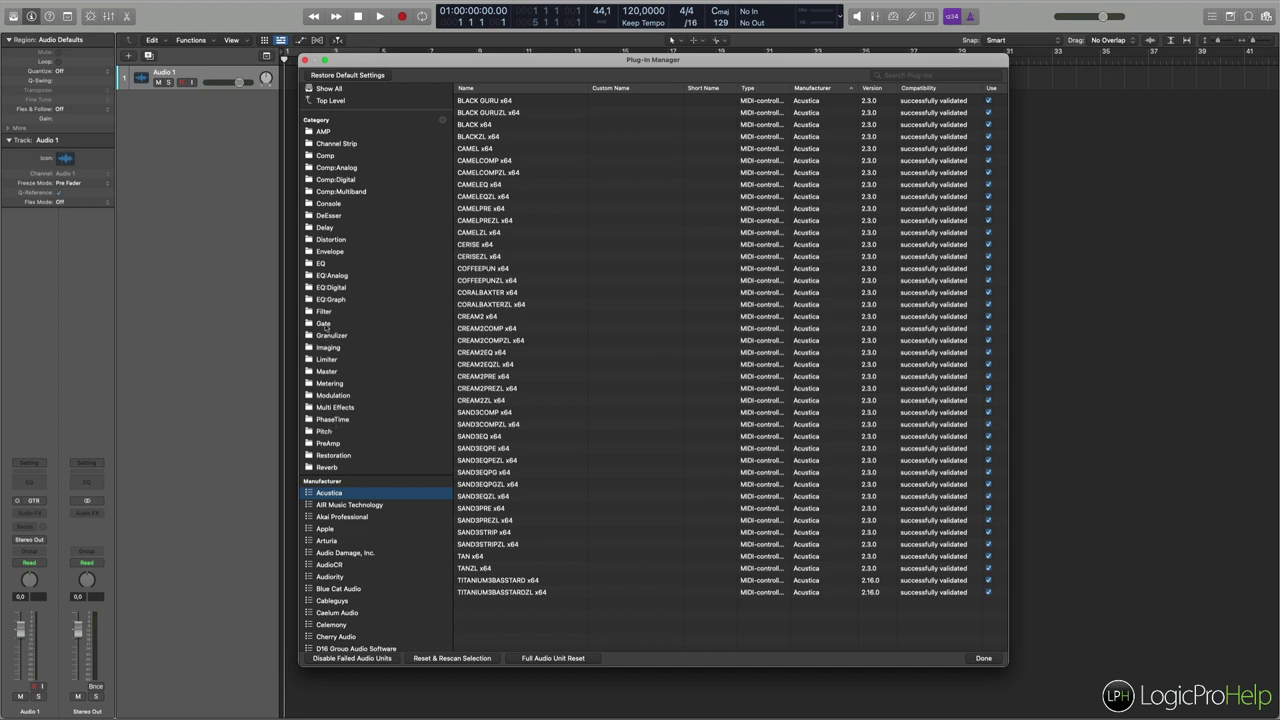
Examine the plug-ins in the Gate, Filter, Comp:Analog, Comp and Channel Strip categories.
{"action": "left_click", "coordinate": [323, 324]}
{"action": "left_click", "coordinate": [323, 311]}
{"action": "left_click", "coordinate": [330, 167]}
{"action": "left_click", "coordinate": [324, 157]}
{"action": "left_click", "coordinate": [327, 145]}
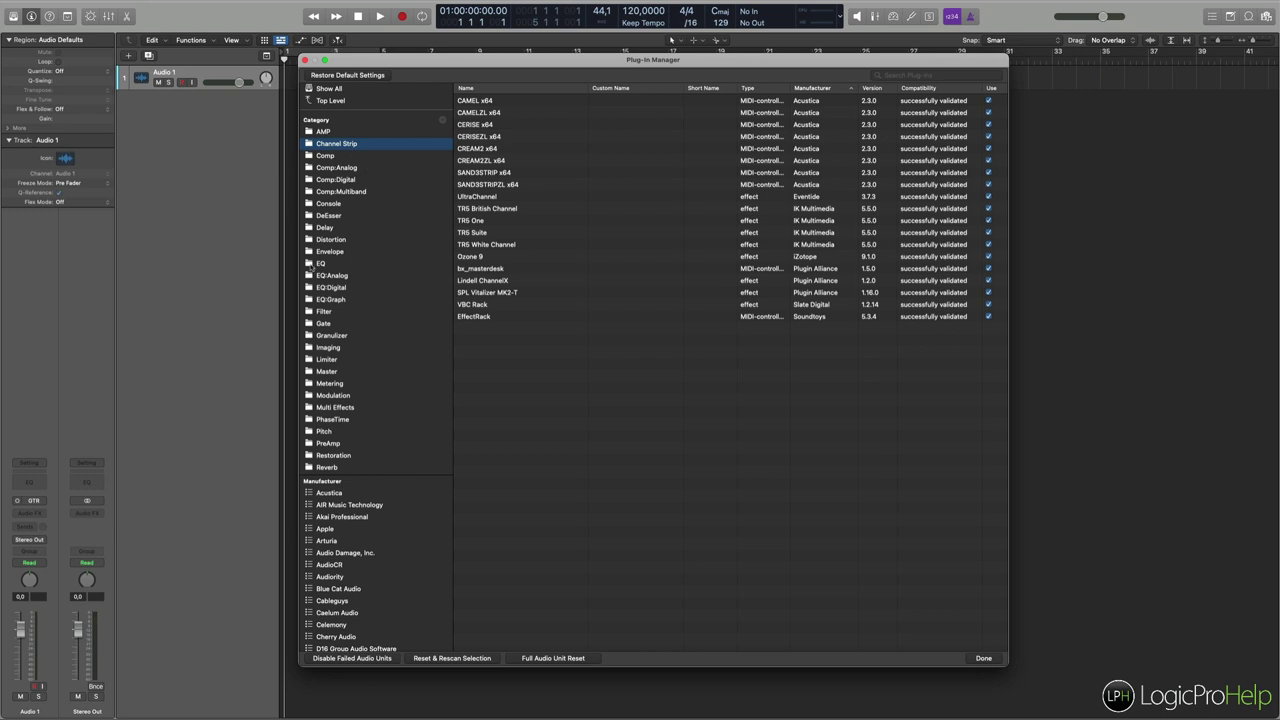
Compare the plug-ins in the Distortion, Comp, Channel Strip, AMP, EQ:Graph and DeEsser categories.
{"action": "left_click", "coordinate": [325, 240]}
{"action": "left_click", "coordinate": [325, 156]}
{"action": "left_click", "coordinate": [332, 143]}
{"action": "left_click", "coordinate": [334, 157]}
{"action": "left_click", "coordinate": [325, 131]}
{"action": "left_click", "coordinate": [359, 298]}
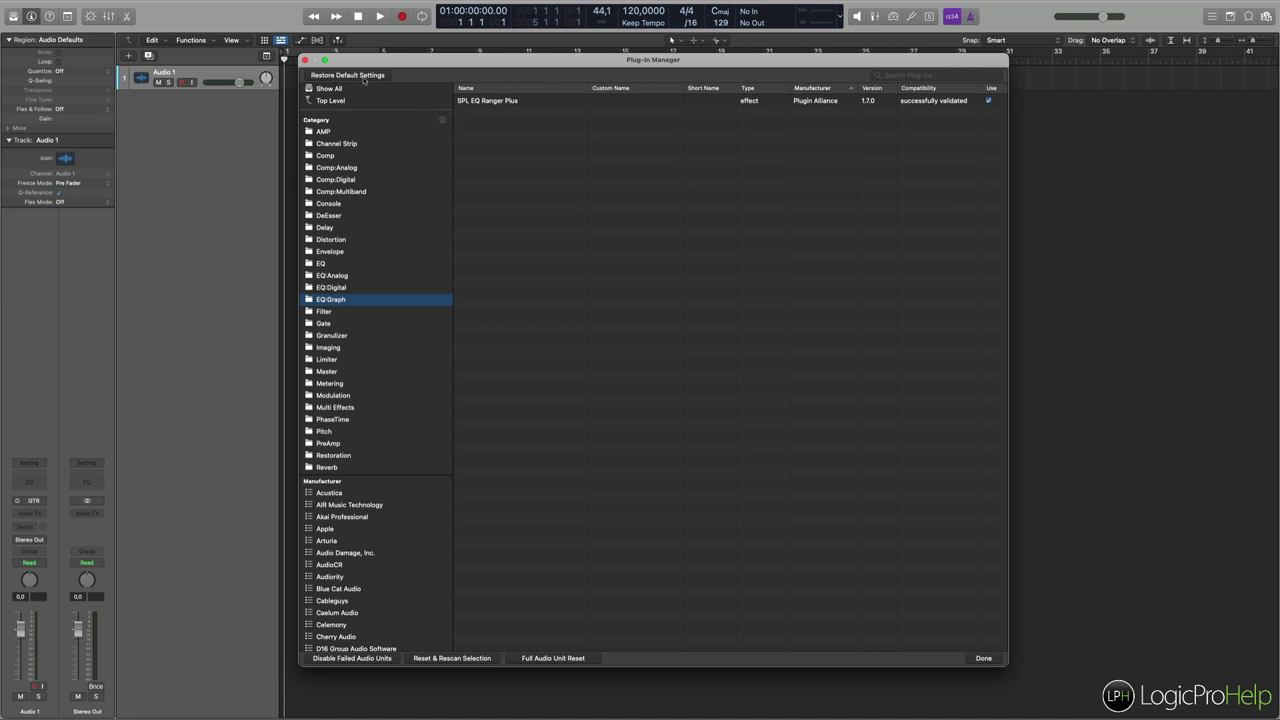
{"action": "left_click", "coordinate": [321, 215]}
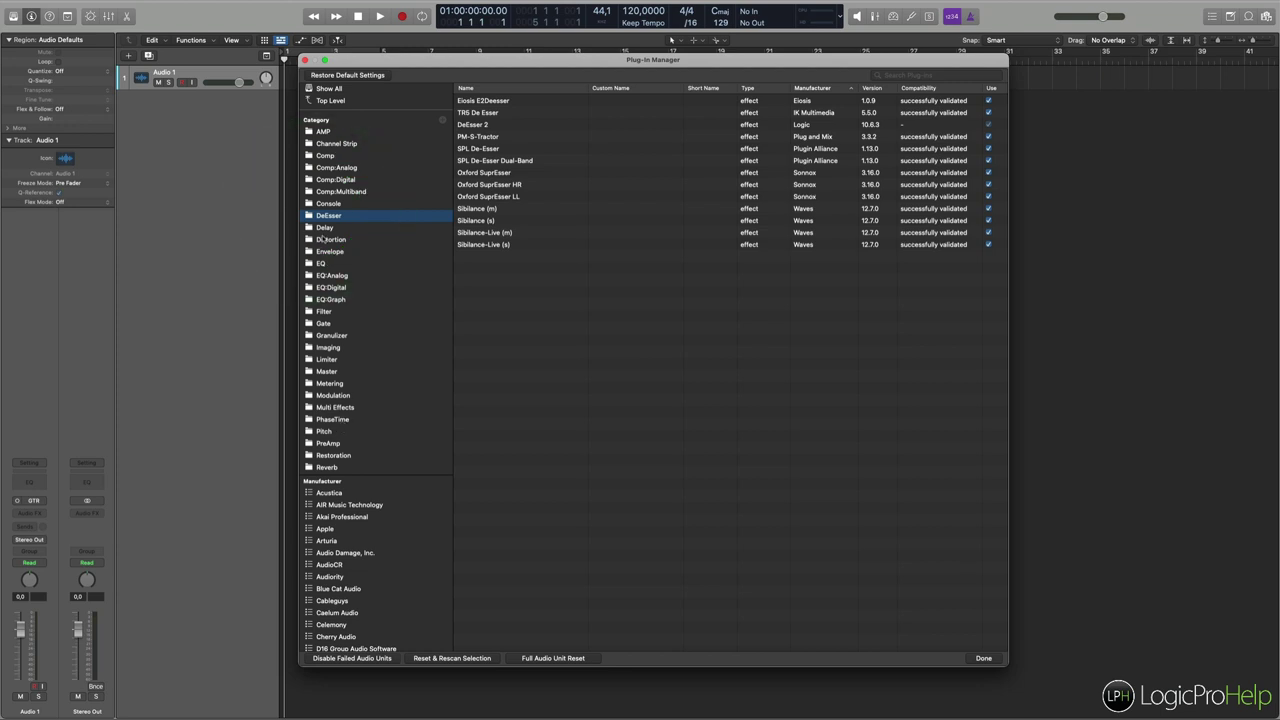
Examine the plug-ins from the manufacturers AIR Music Technology, Acustica and Arturia.
{"action": "left_click", "coordinate": [349, 506]}
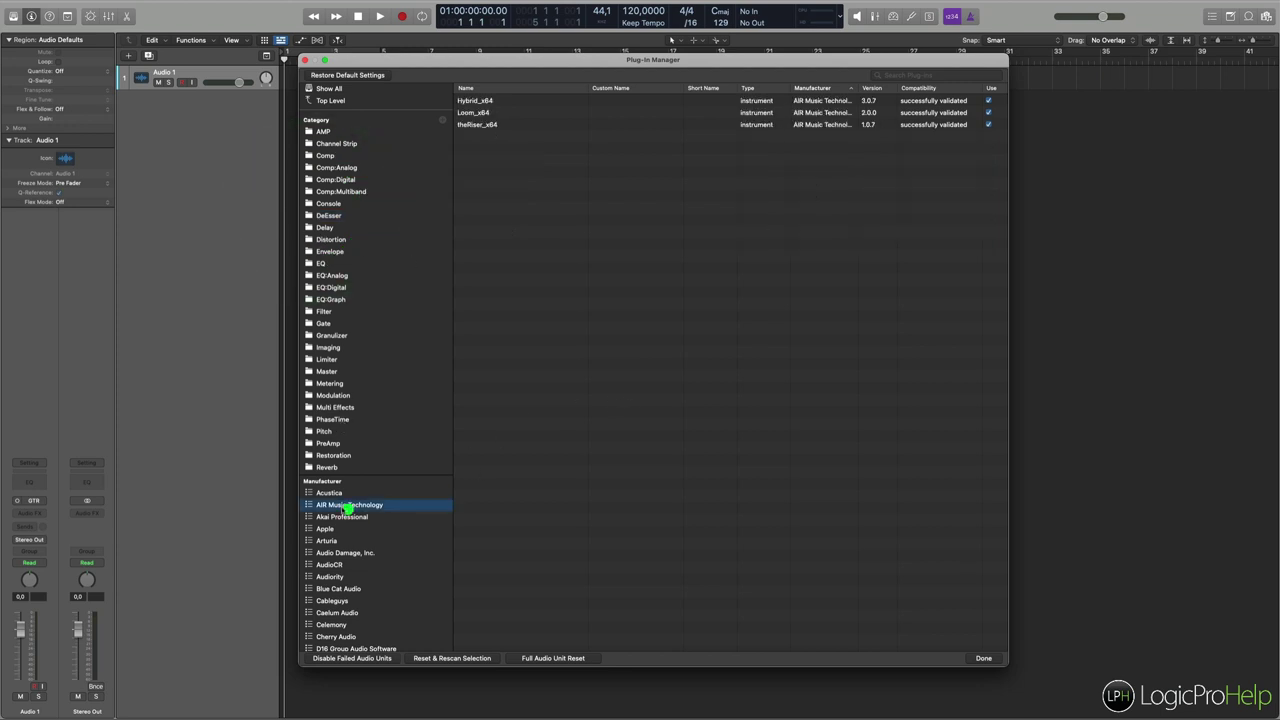
{"action": "left_click", "coordinate": [320, 492]}
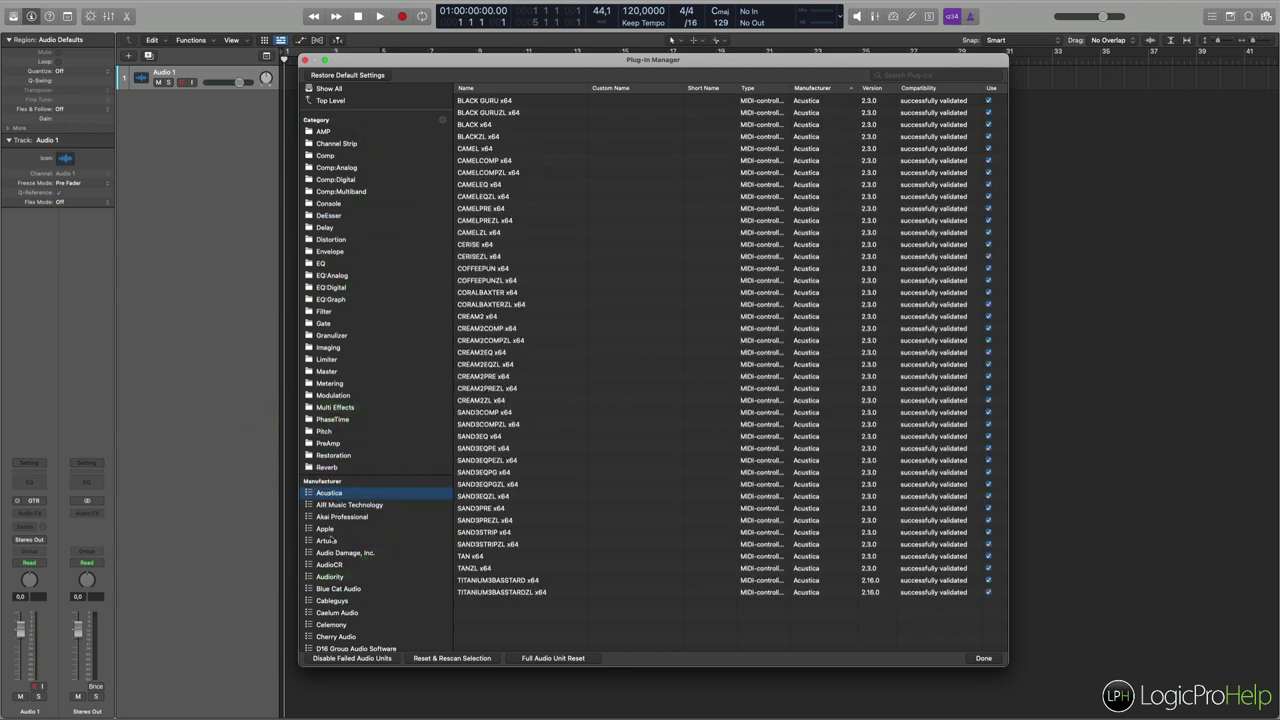
{"action": "left_click", "coordinate": [327, 540]}
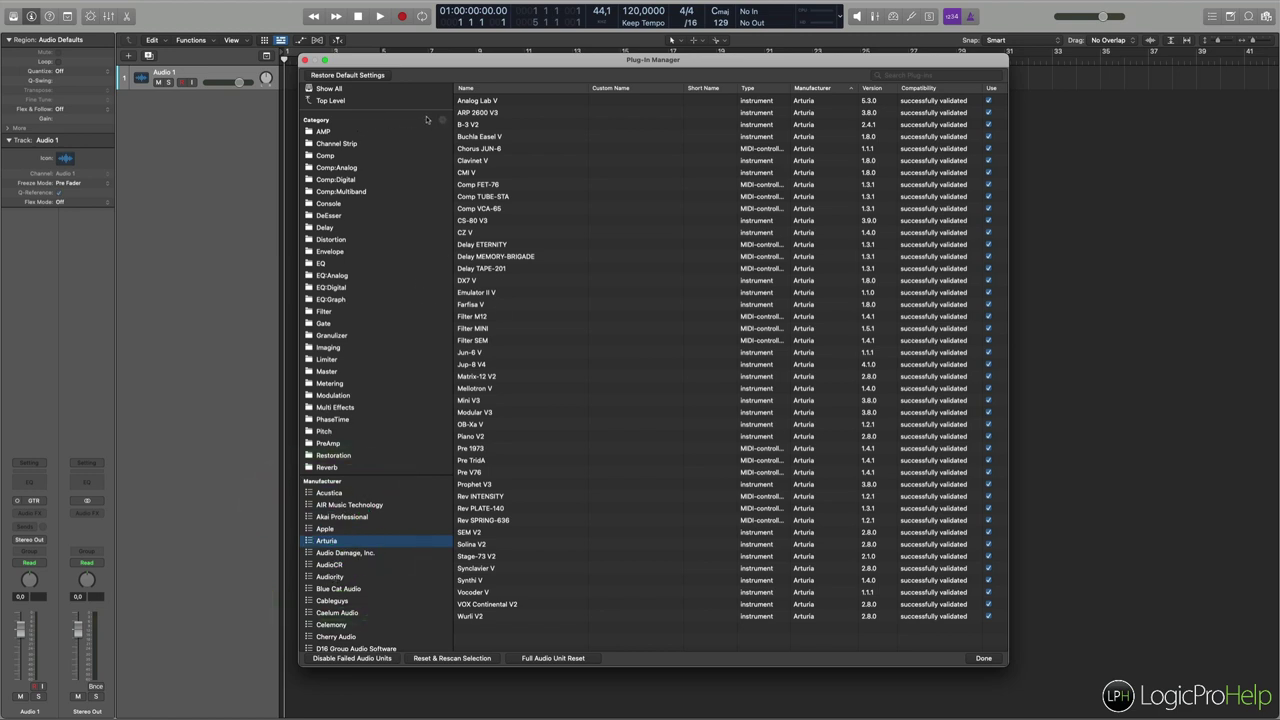
Find the Inf EQ plug-in among the Top Level plug-ins and close the Plug-In Manager.
{"action": "left_click", "coordinate": [340, 101]}
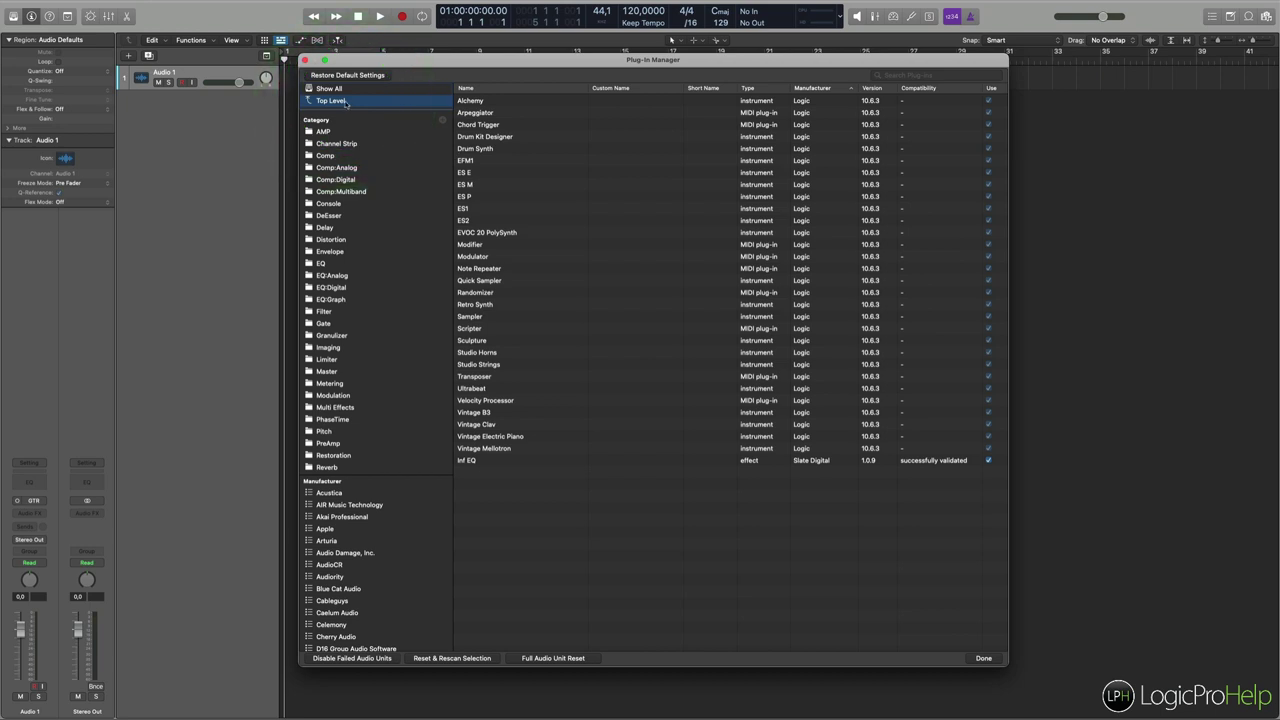
{"action": "scroll", "coordinate": [449, 521], "scroll_direction": "down", "scroll_amount": 1}
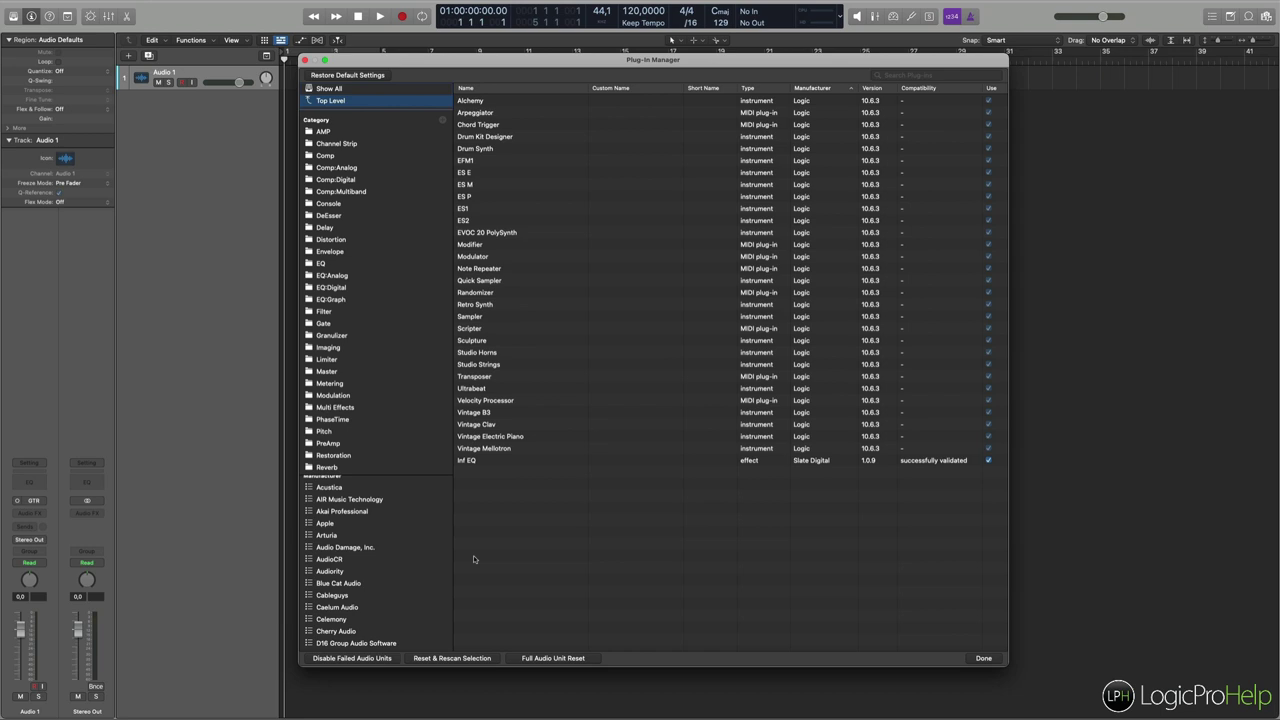
{"action": "left_click", "coordinate": [462, 462]}
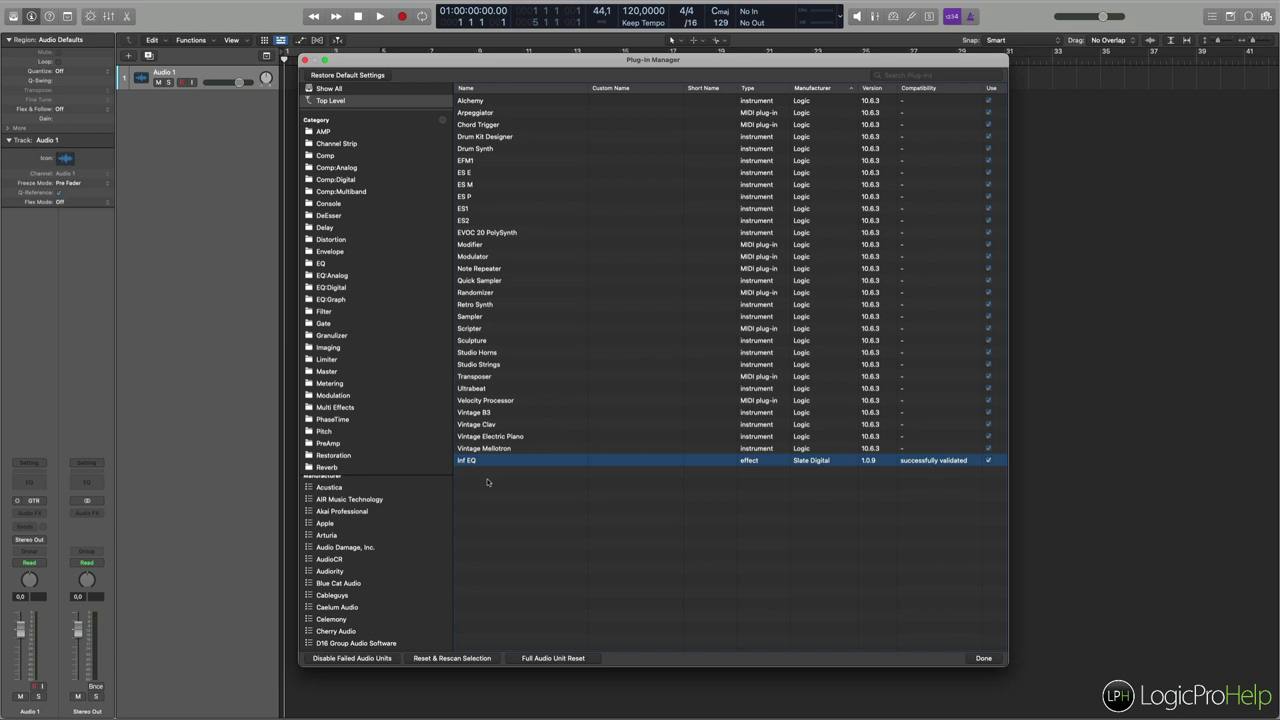
{"action": "scroll", "coordinate": [351, 563], "scroll_direction": "down", "scroll_amount": 5}
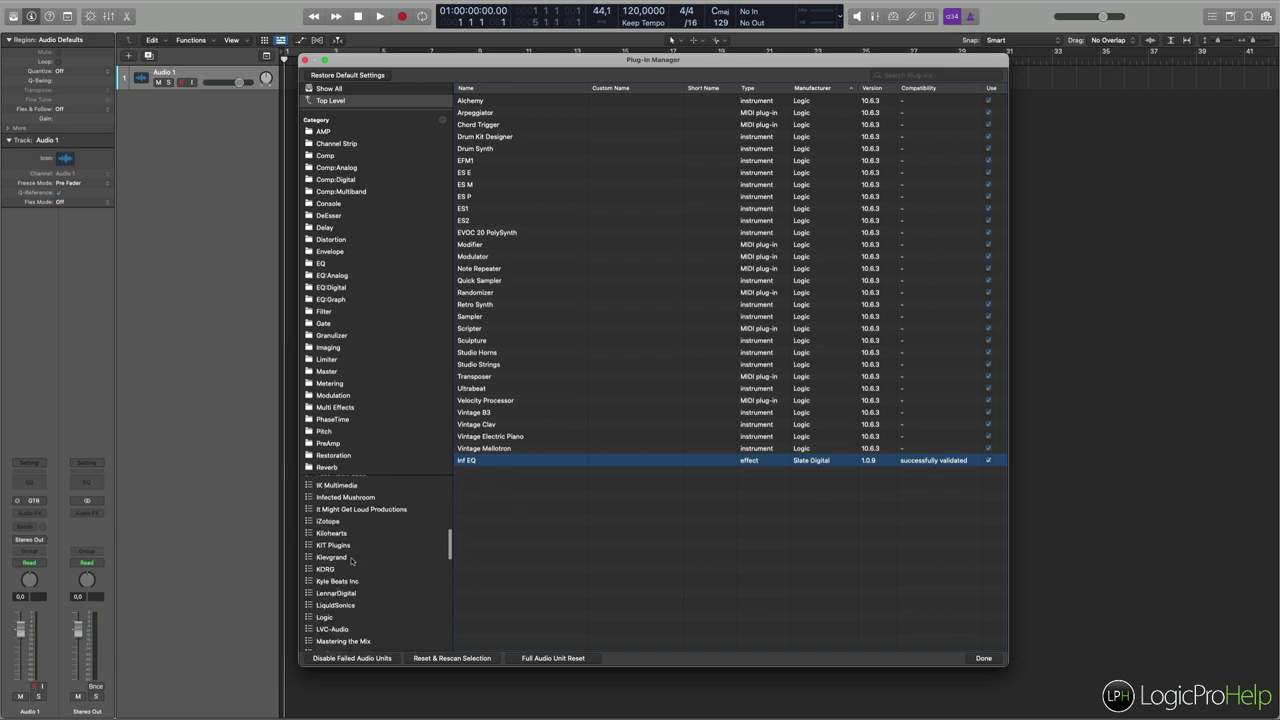
{"action": "left_click", "coordinate": [305, 60]}
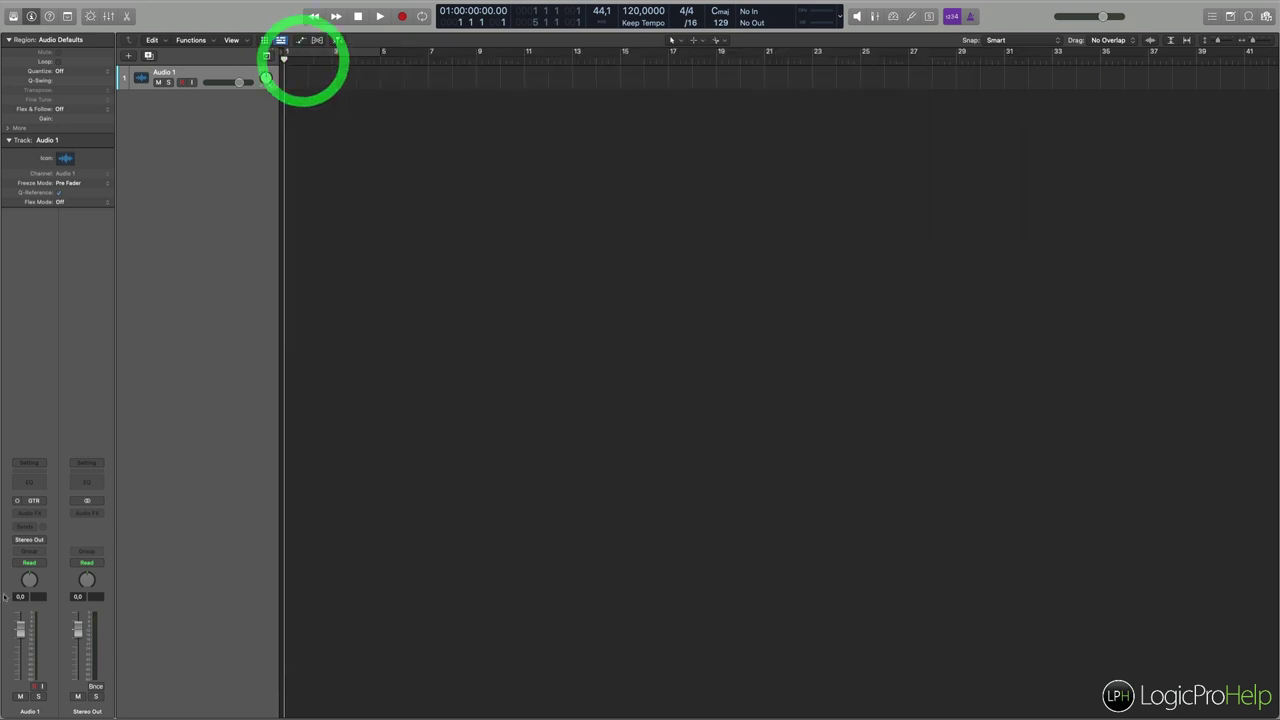
Examine the category, Audio Units and Logic plug-in groups offered in Audio 1's effect slot, without inserting a plug-in.
{"action": "left_click", "coordinate": [31, 515]}
{"action": "mouse_move", "coordinate": [33, 389]}
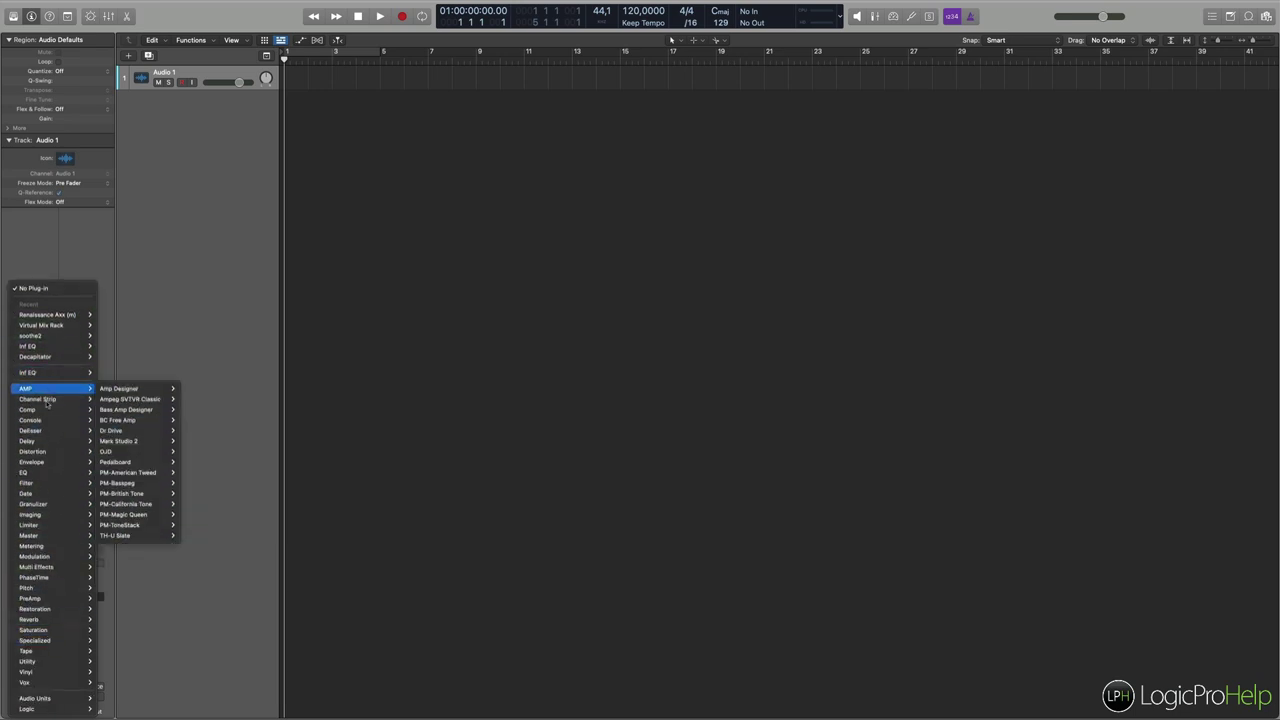
{"action": "mouse_move", "coordinate": [35, 698]}
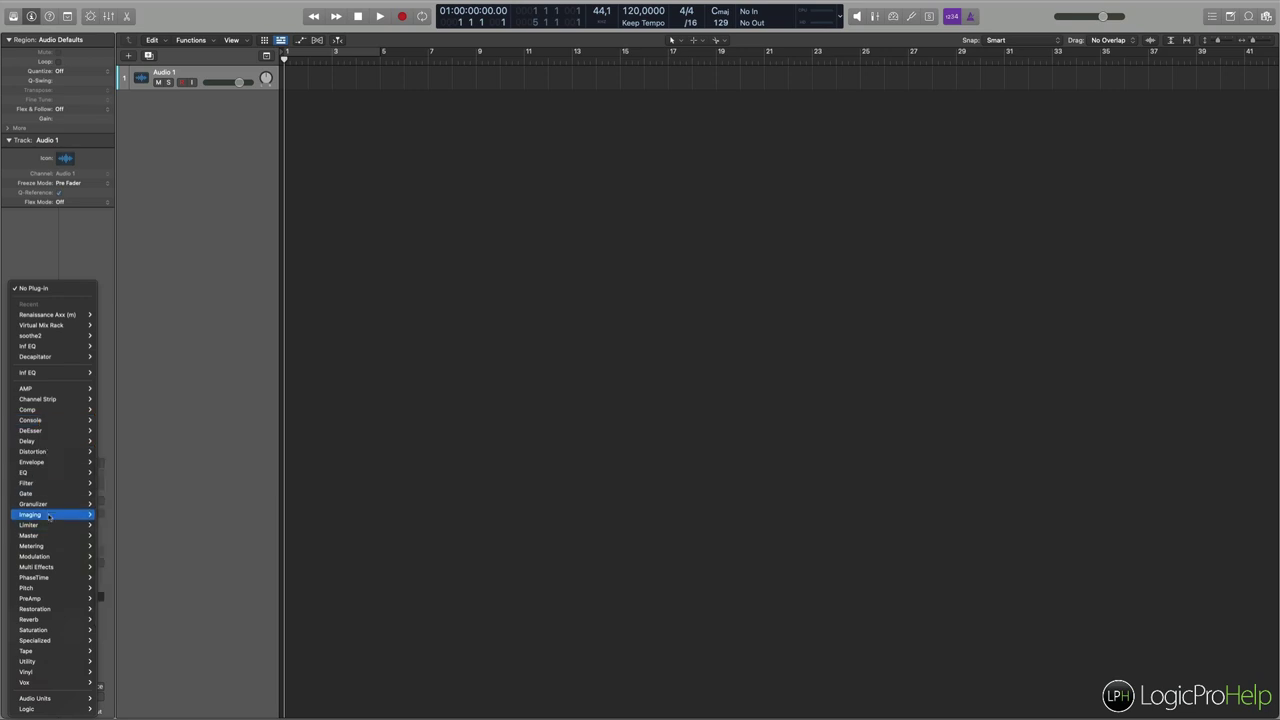
{"action": "mouse_move", "coordinate": [80, 472]}
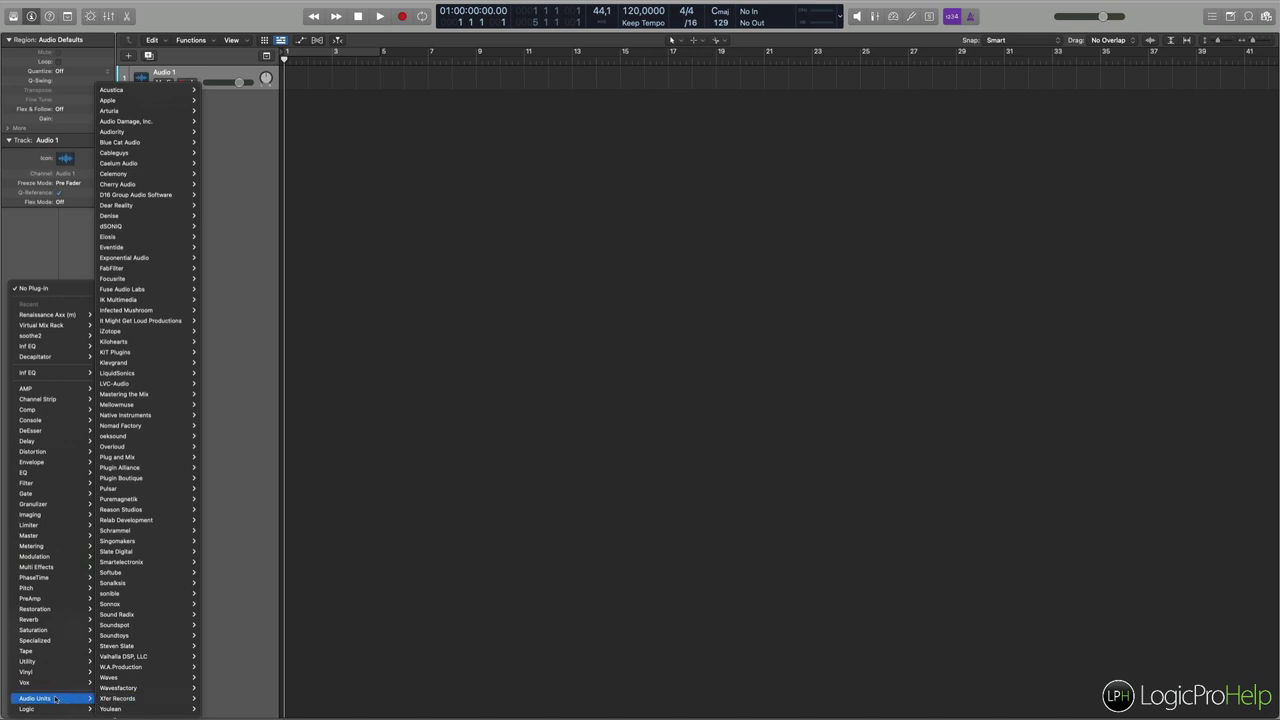
{"action": "mouse_move", "coordinate": [181, 477]}
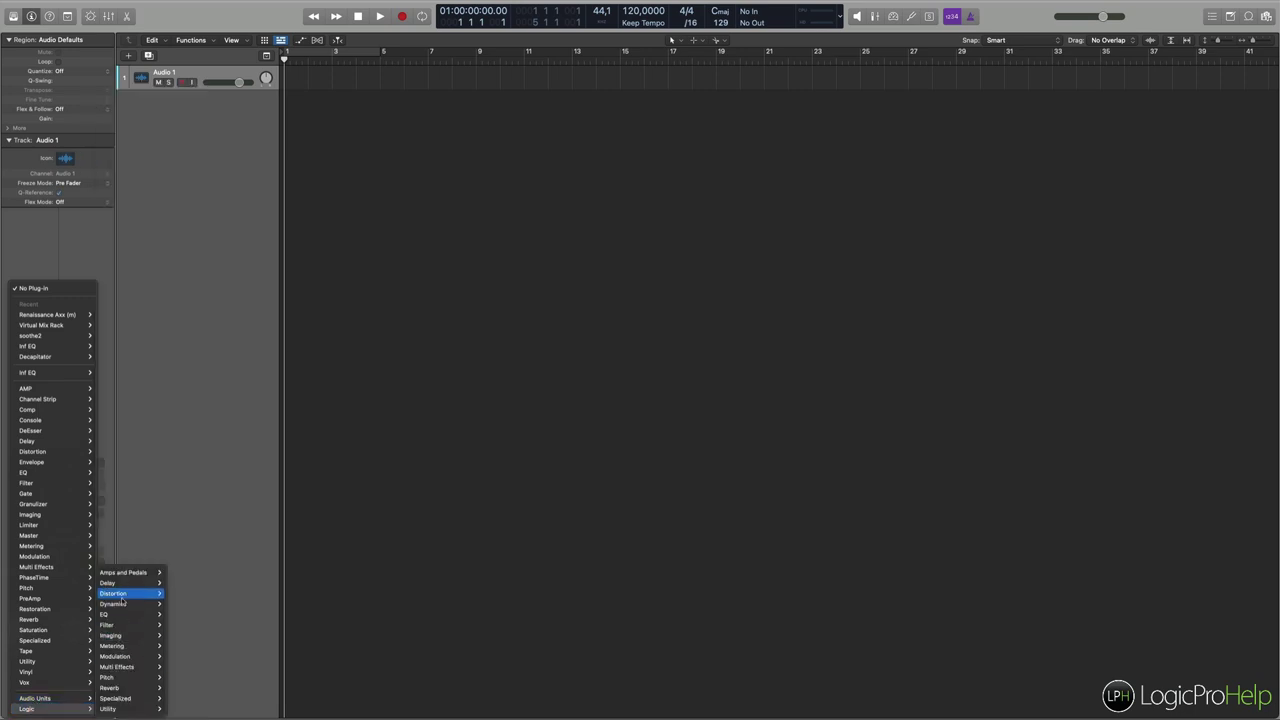
{"action": "mouse_move", "coordinate": [40, 470]}
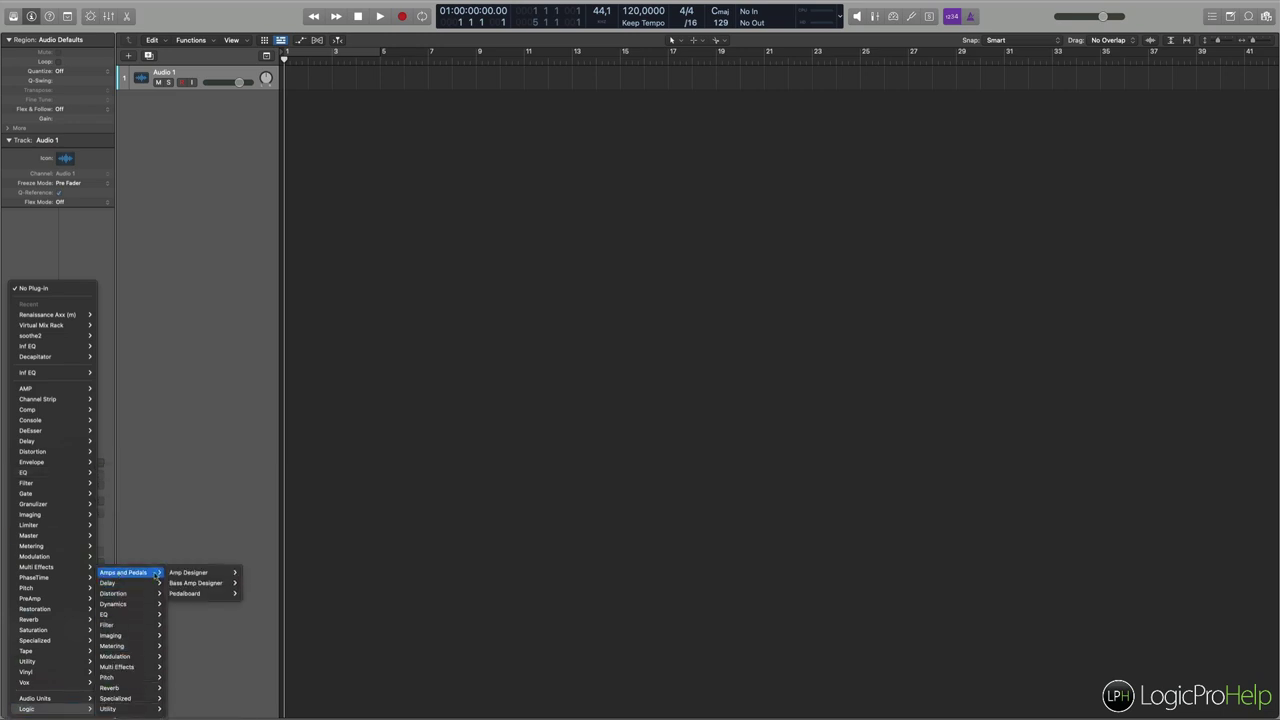
{"action": "mouse_move", "coordinate": [108, 583]}
{"action": "mouse_move", "coordinate": [177, 583]}
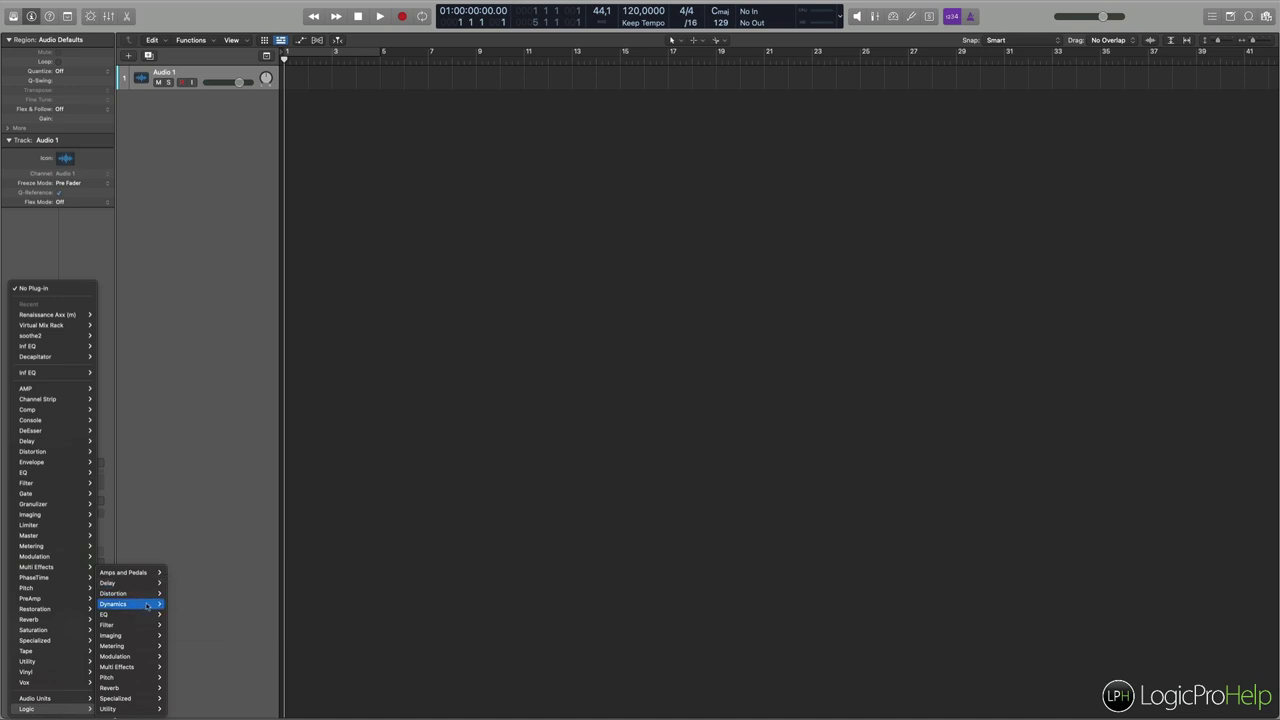
{"action": "left_click", "coordinate": [220, 430]}
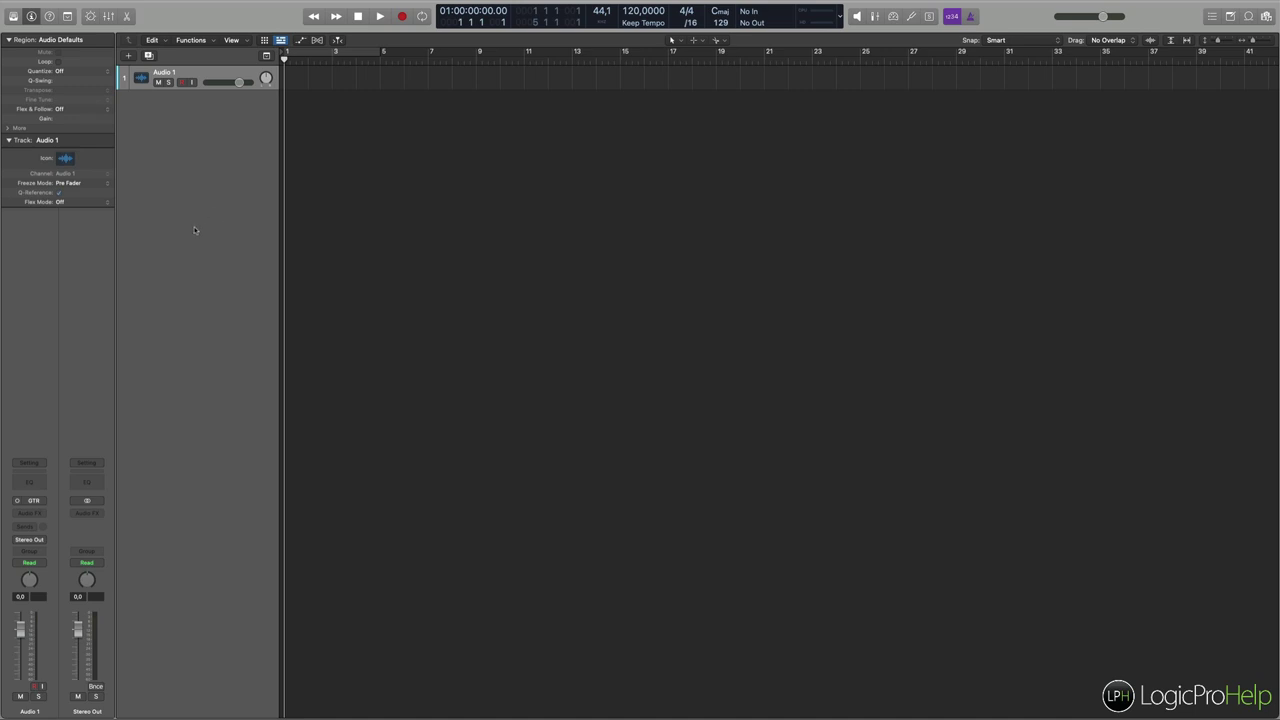
Switch to Finder, place its window in the middle of the desktop and open the Audio Music Apps folder.
{"action": "key", "text": "ctrl+Left"}
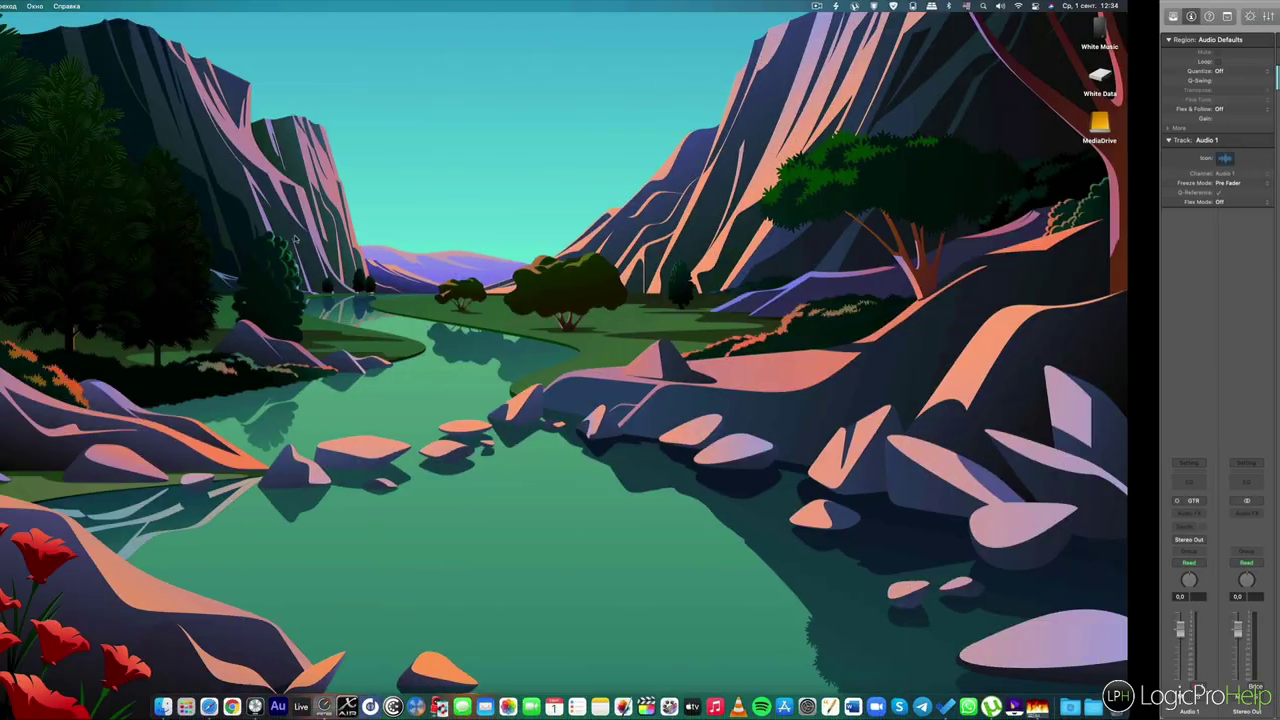
{"action": "left_click_drag", "start_coordinate": [570, 1], "coordinate": [530, 214]}
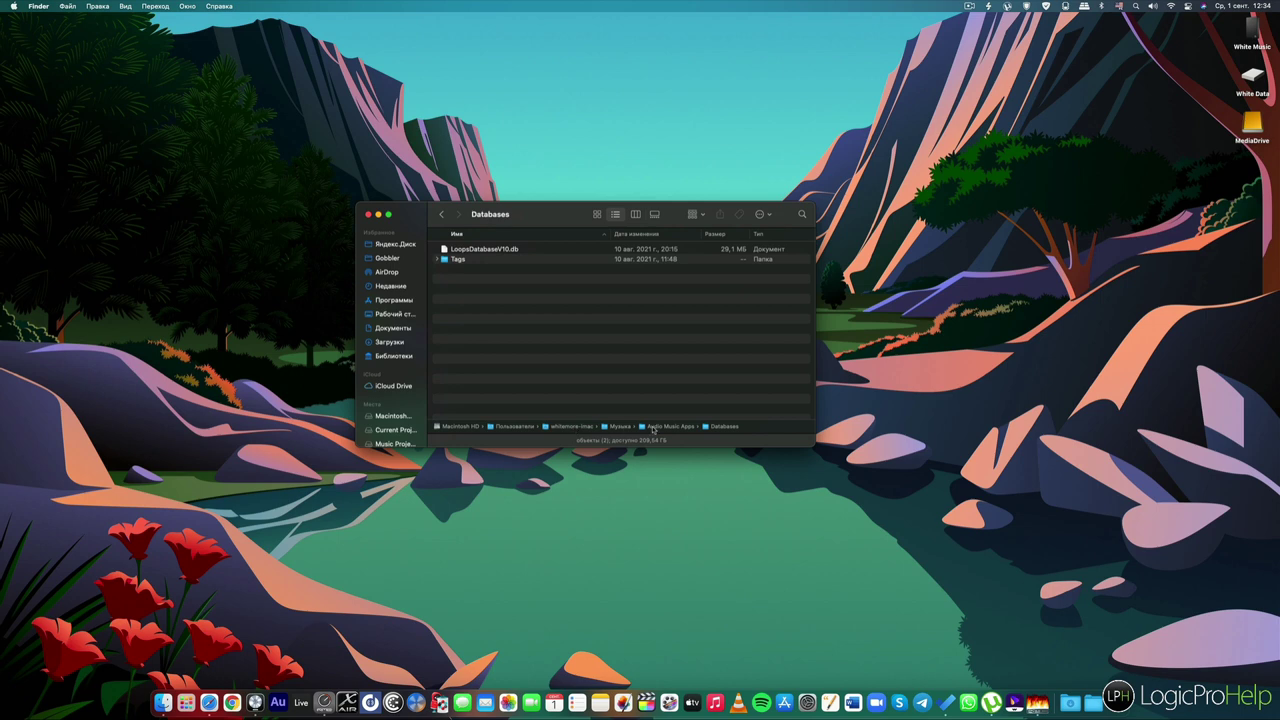
{"action": "left_click", "coordinate": [664, 427]}
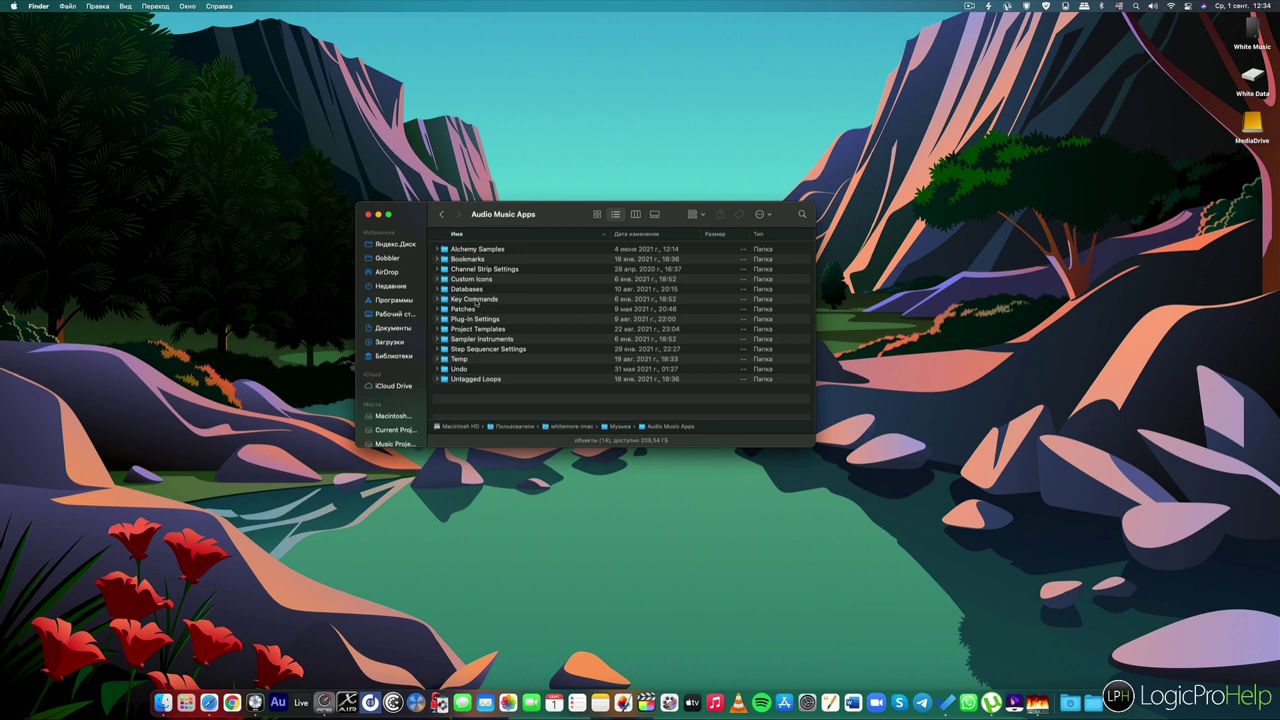
Look through the Plug-In Settings and Project Templates folders, returning to Audio Music Apps.
{"action": "left_click", "coordinate": [466, 317]}
{"action": "double_click", "coordinate": [466, 317]}
{"action": "scroll", "coordinate": [470, 335], "scroll_direction": "down", "scroll_amount": 10}
{"action": "scroll", "coordinate": [476, 341], "scroll_direction": "up", "scroll_amount": 10}
{"action": "left_click", "coordinate": [443, 214]}
{"action": "left_click", "coordinate": [452, 331]}
{"action": "double_click", "coordinate": [452, 333]}
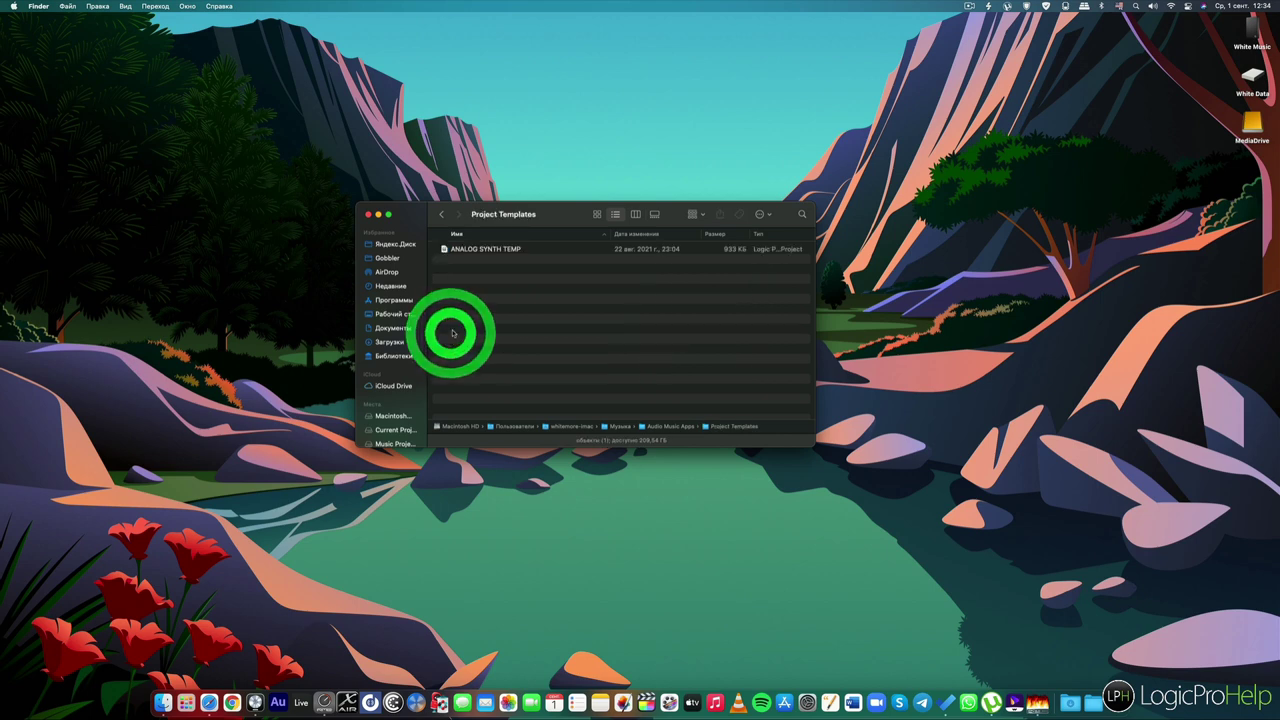
{"action": "left_click", "coordinate": [441, 214]}
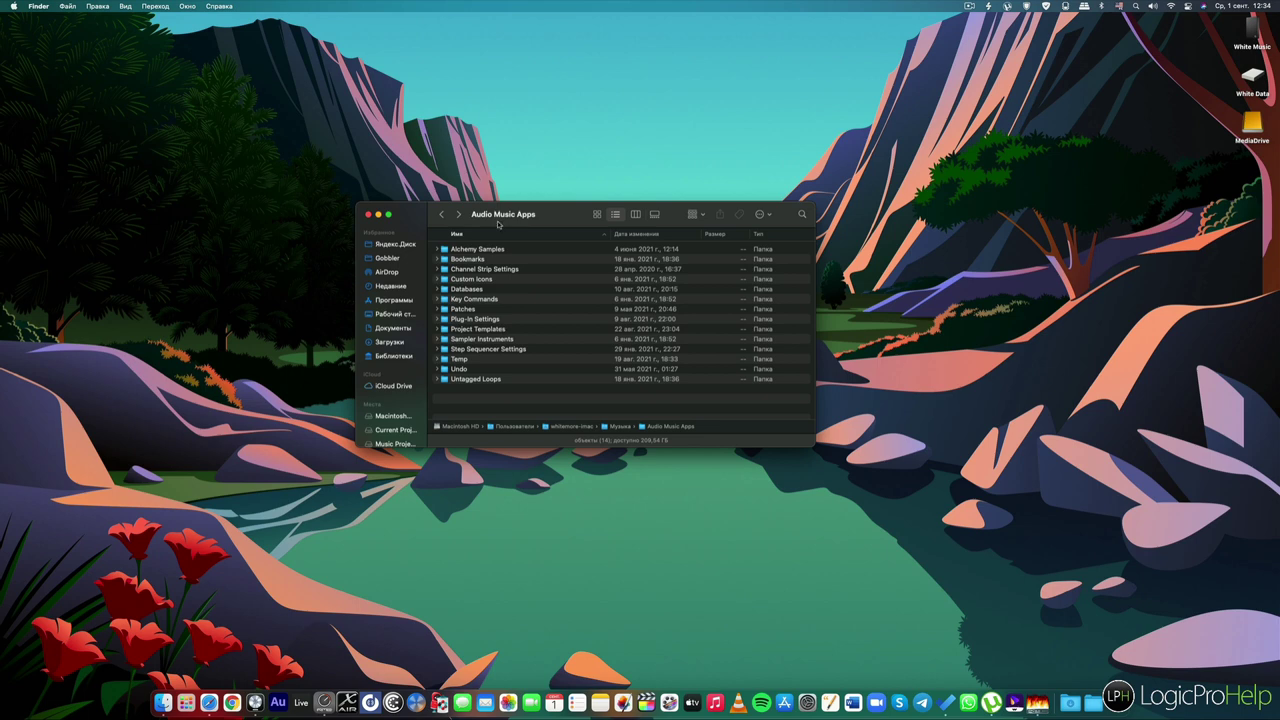
Look through the sample files in the Alchemy Samples folder and return to Audio Music Apps.
{"action": "double_click", "coordinate": [450, 249]}
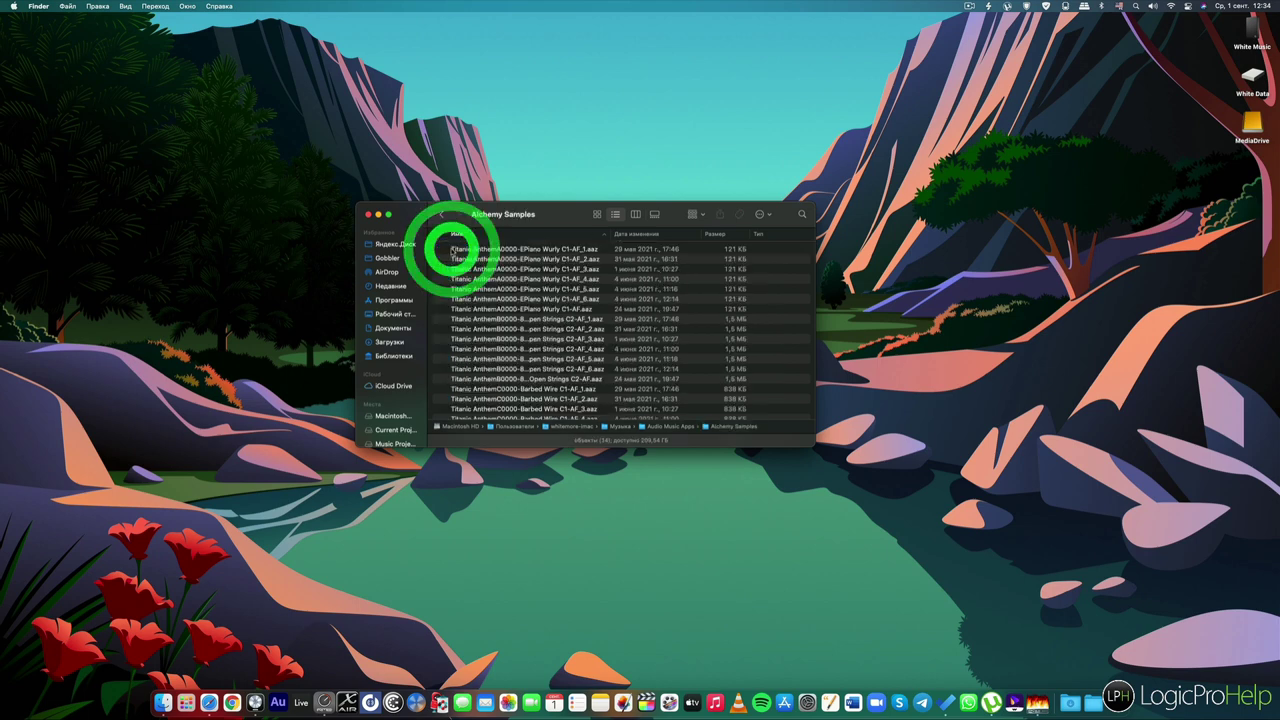
{"action": "scroll", "coordinate": [482, 257], "scroll_direction": "down", "scroll_amount": 5}
{"action": "scroll", "coordinate": [481, 259], "scroll_direction": "up", "scroll_amount": 3}
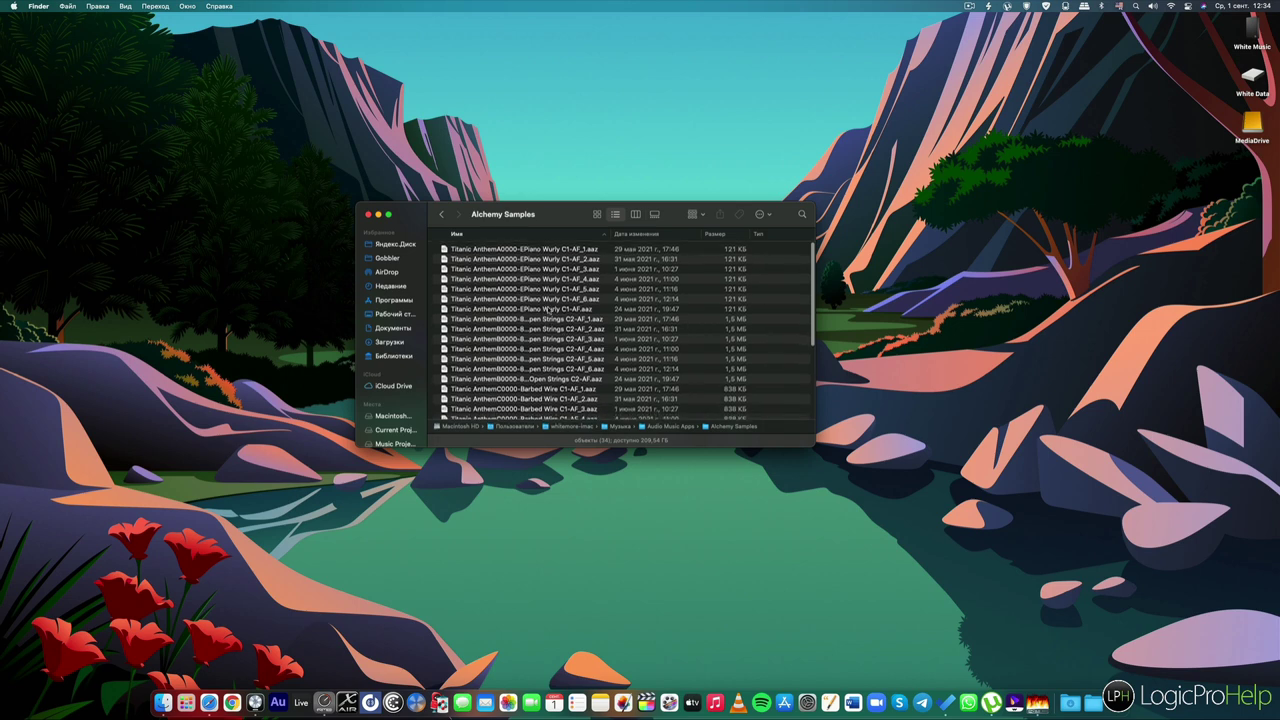
{"action": "scroll", "coordinate": [519, 340], "scroll_direction": "up", "scroll_amount": 4}
{"action": "left_click", "coordinate": [444, 214]}
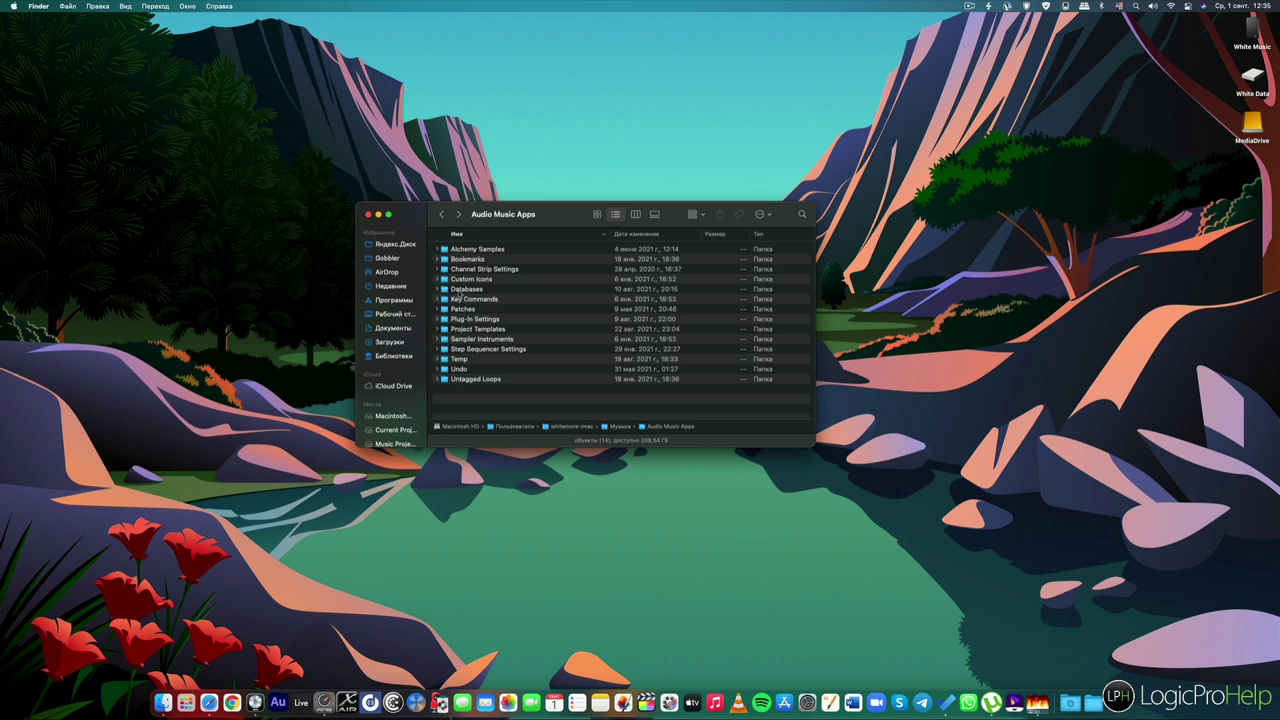
Open the Tags folder inside Databases and go to the end of its file list.
{"action": "left_click", "coordinate": [466, 289]}
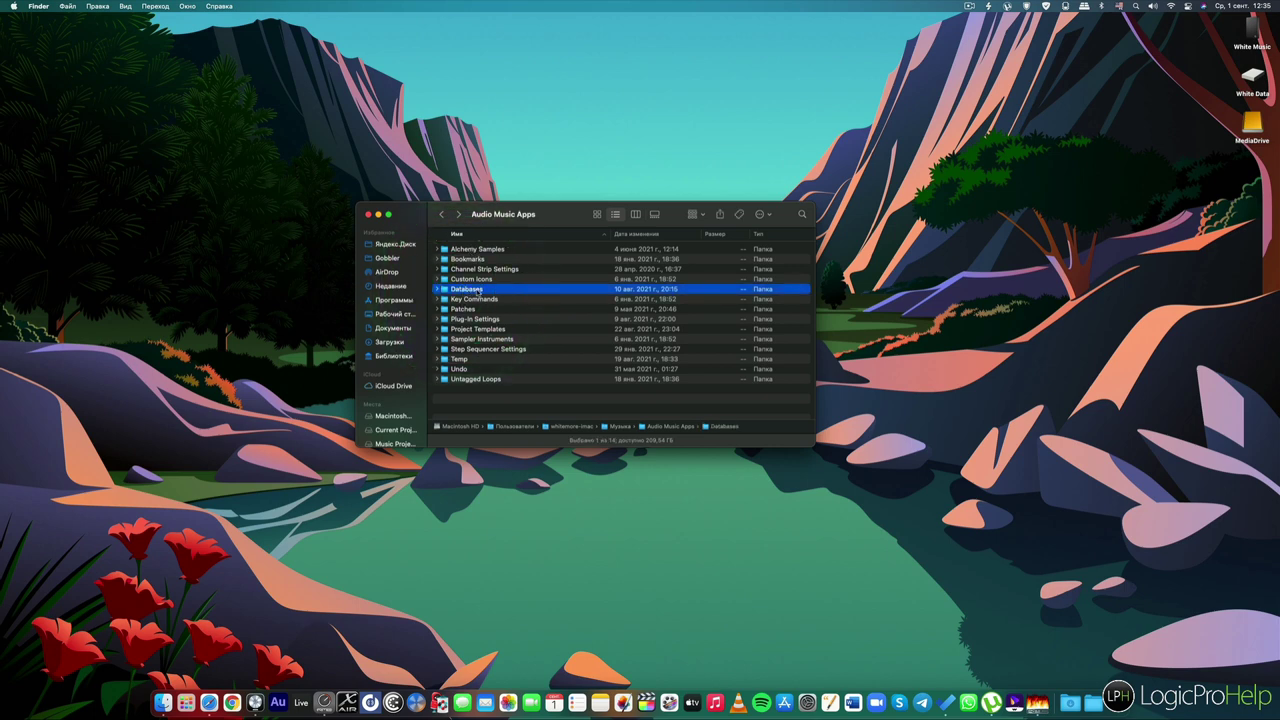
{"action": "double_click", "coordinate": [477, 290]}
{"action": "left_click", "coordinate": [460, 262]}
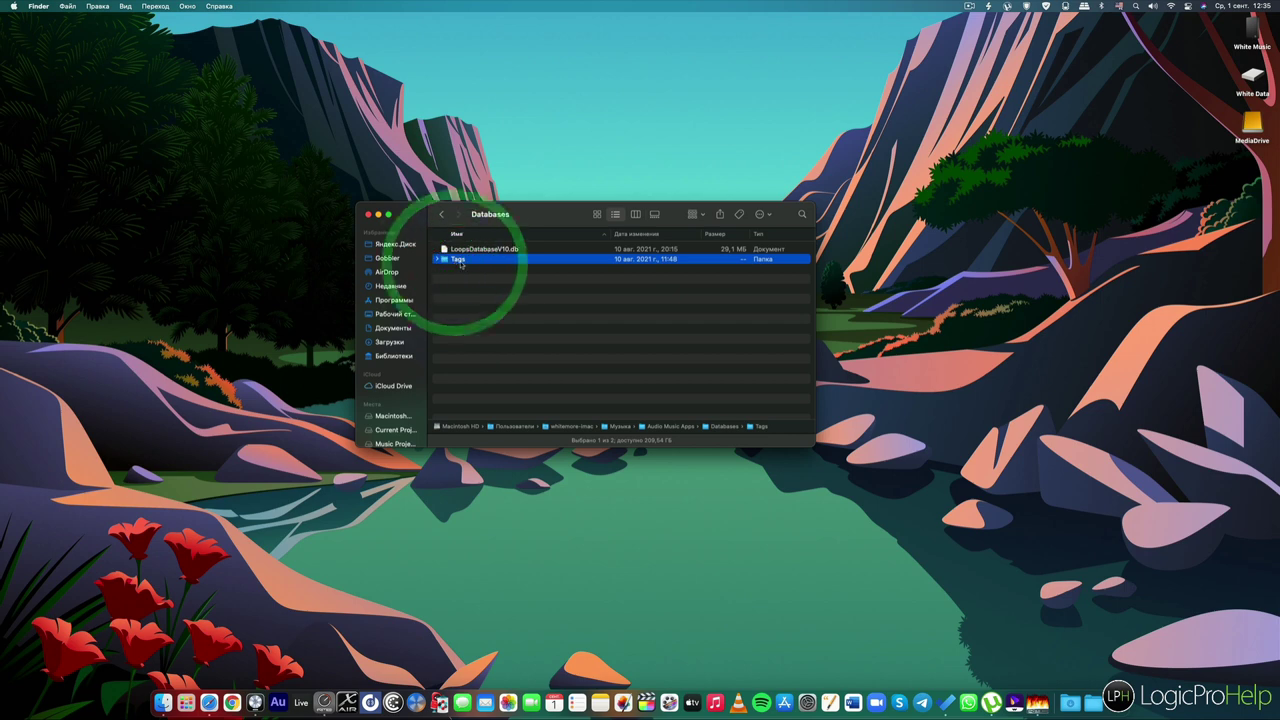
{"action": "double_click", "coordinate": [459, 261]}
{"action": "scroll", "coordinate": [453, 296], "scroll_direction": "down", "scroll_amount": 20}
Select the files MusicApps.properties and MusicApps.tagpool together in the Tags folder.
{"action": "left_click", "coordinate": [520, 400]}
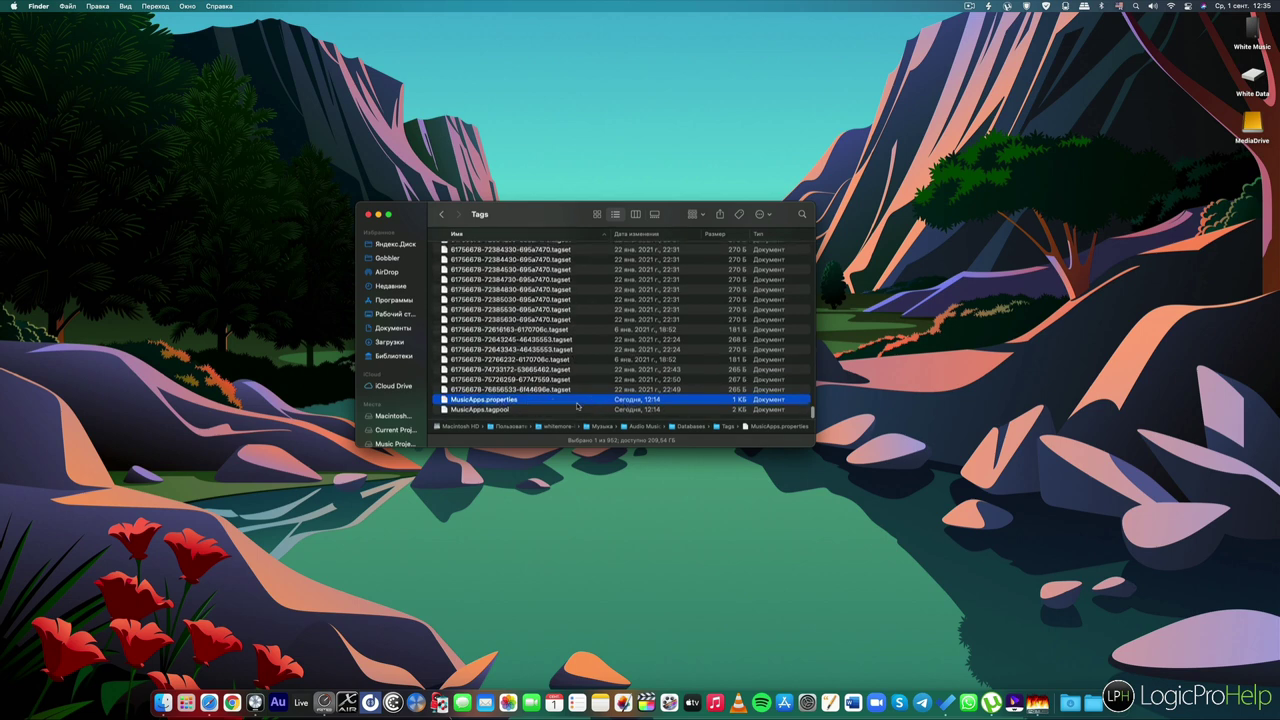
{"action": "left_click", "coordinate": [533, 404]}
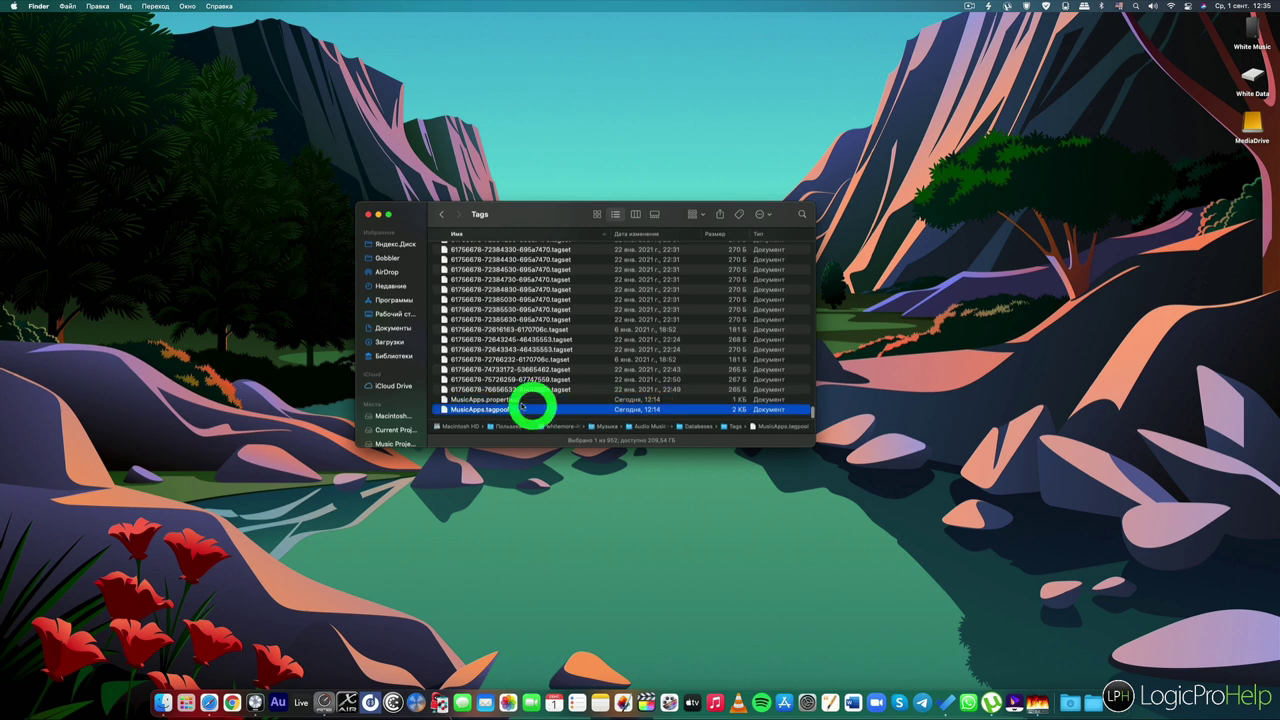
{"action": "left_click", "coordinate": [507, 408]}
{"action": "left_click", "coordinate": [513, 401]}
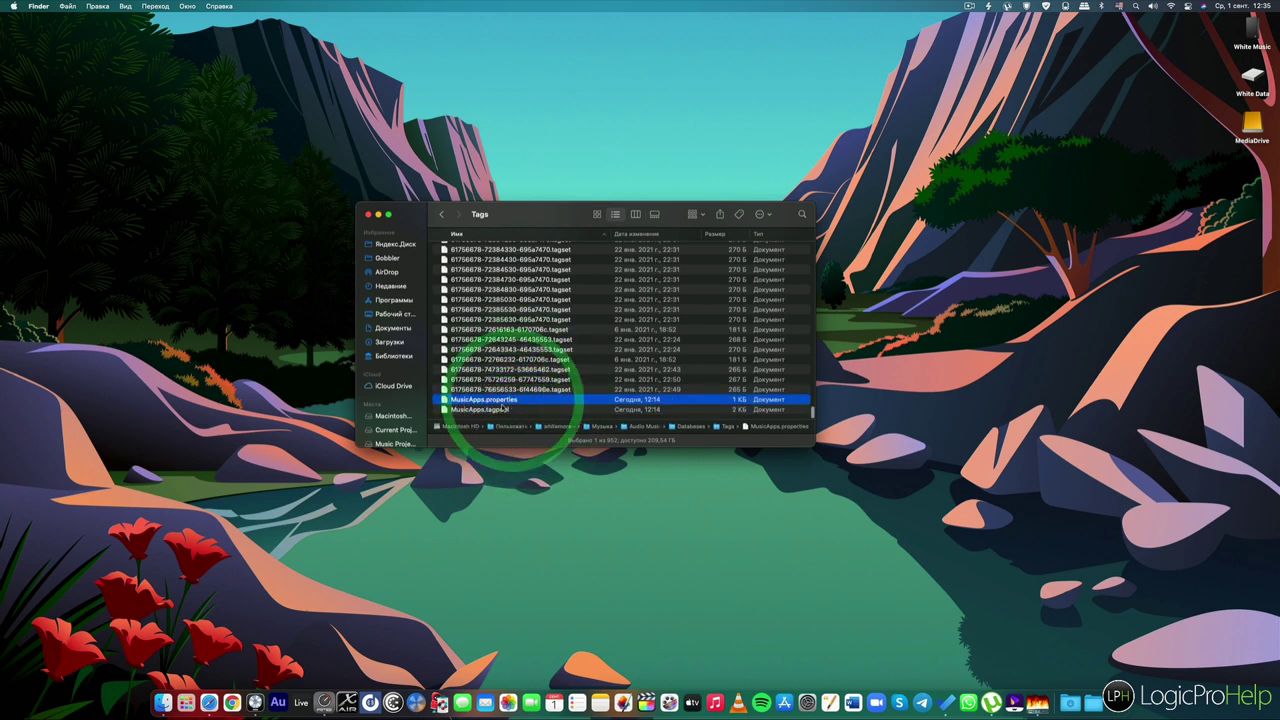
{"action": "left_click", "coordinate": [496, 410], "text": "shift"}
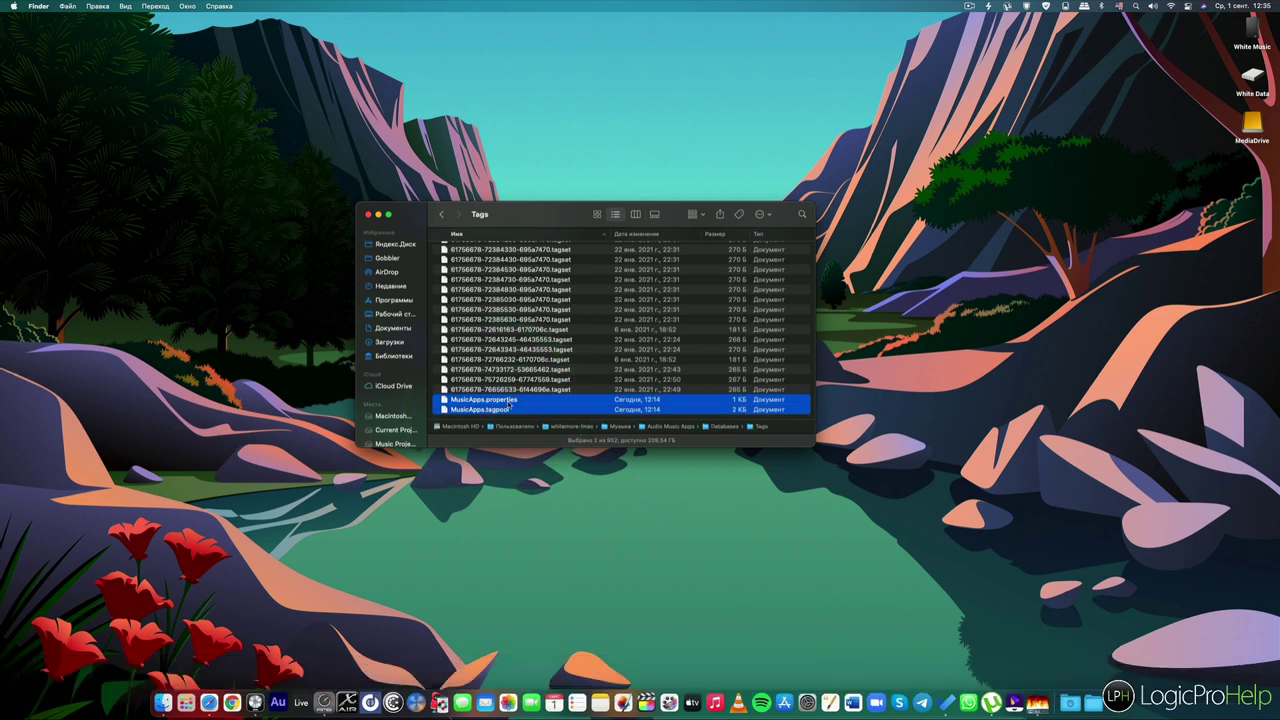
Look back over the tagset files and return from the Tags folder to Audio Music Apps.
{"action": "scroll", "coordinate": [505, 406], "scroll_direction": "up", "scroll_amount": 10}
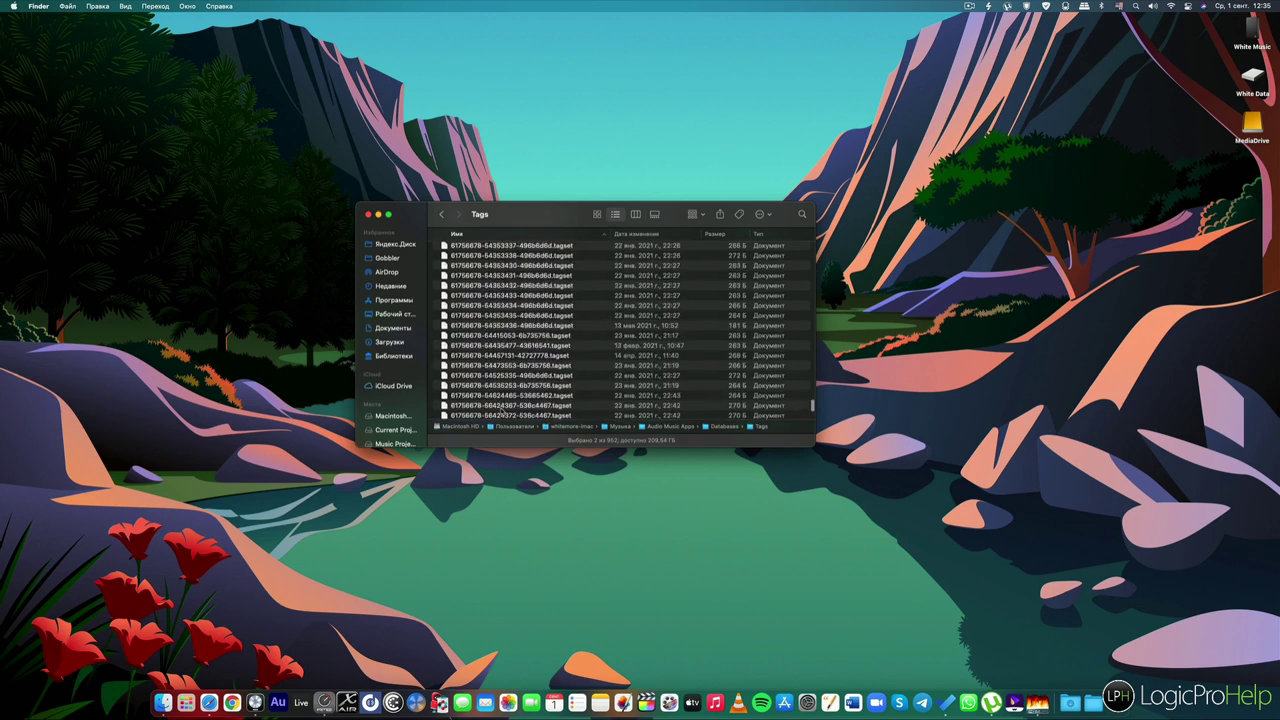
{"action": "scroll", "coordinate": [493, 313], "scroll_direction": "up", "scroll_amount": 5}
{"action": "left_click", "coordinate": [441, 214]}
{"action": "left_click", "coordinate": [441, 214]}
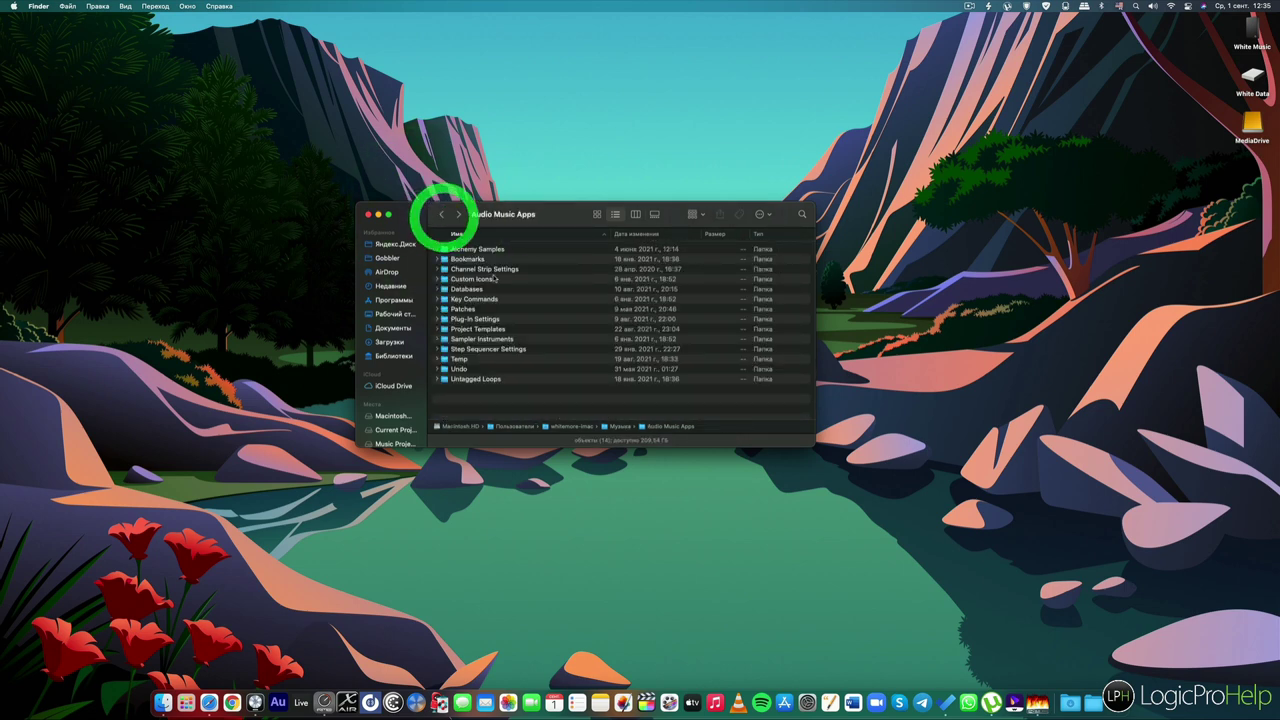
Check the contents of the Databases folder, then select that folder in Audio Music Apps.
{"action": "left_click", "coordinate": [478, 290]}
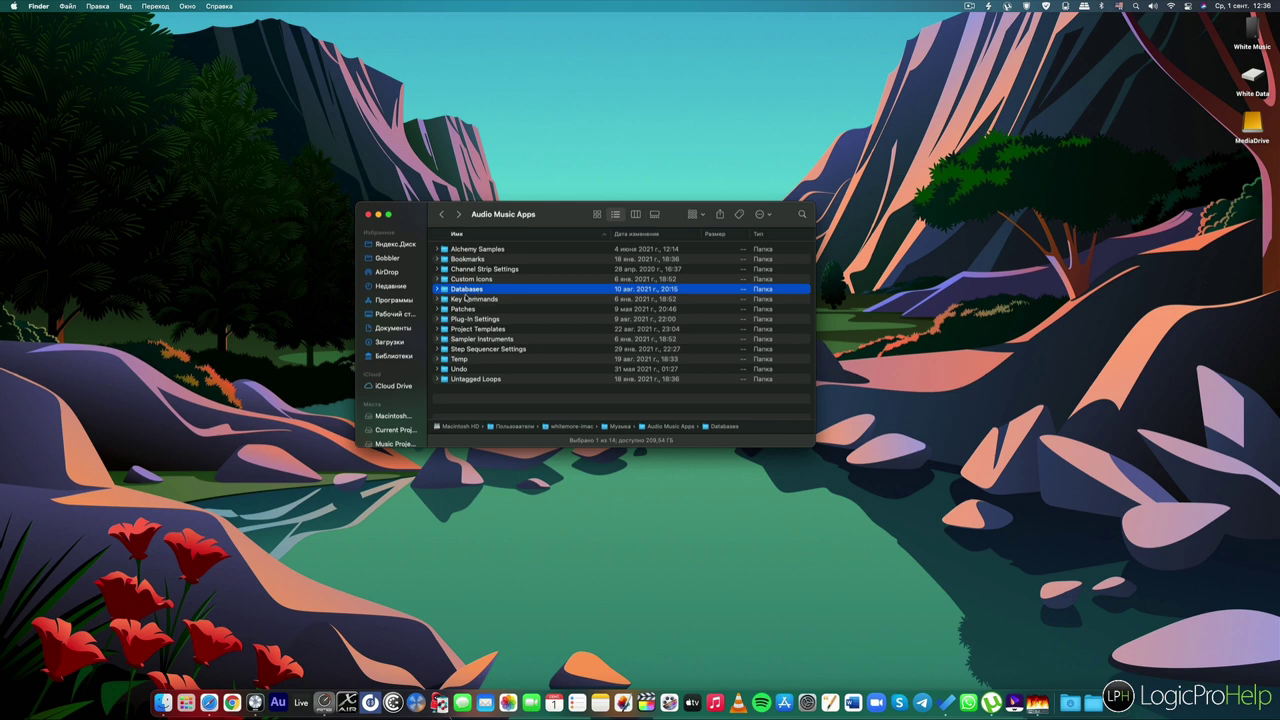
{"action": "double_click", "coordinate": [464, 290]}
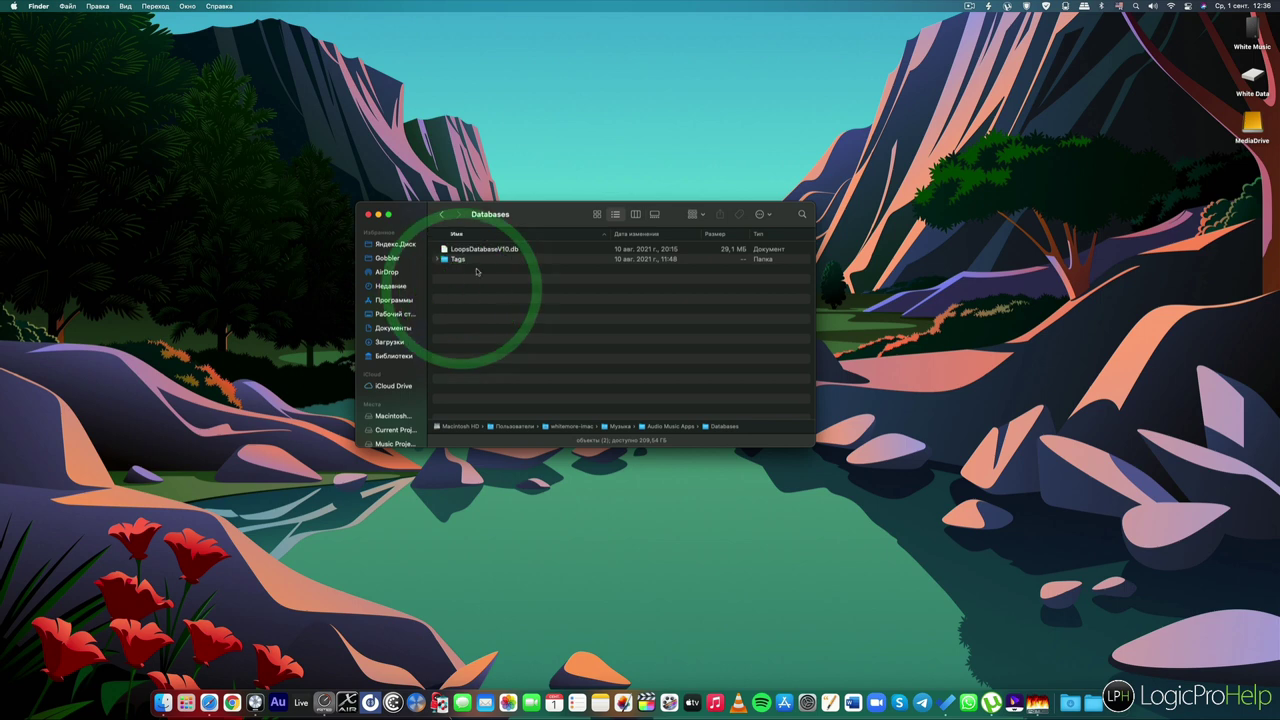
{"action": "left_click", "coordinate": [440, 217]}
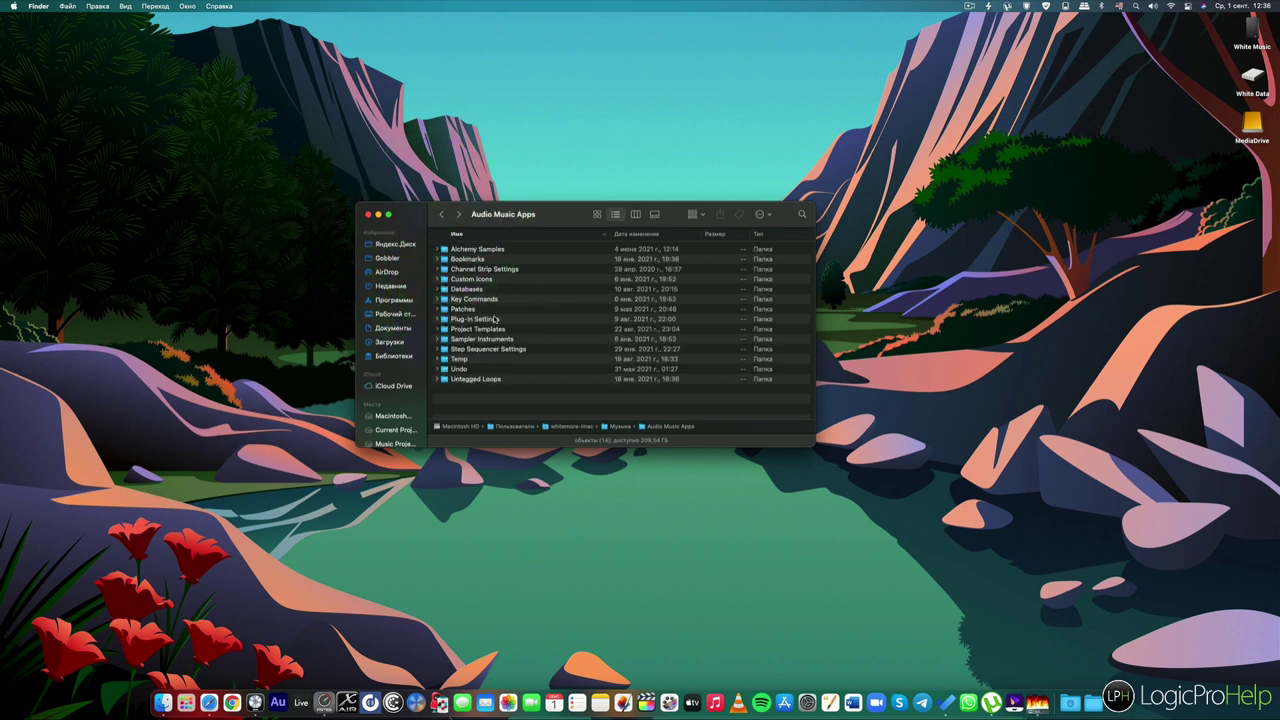
{"action": "left_click", "coordinate": [484, 290]}
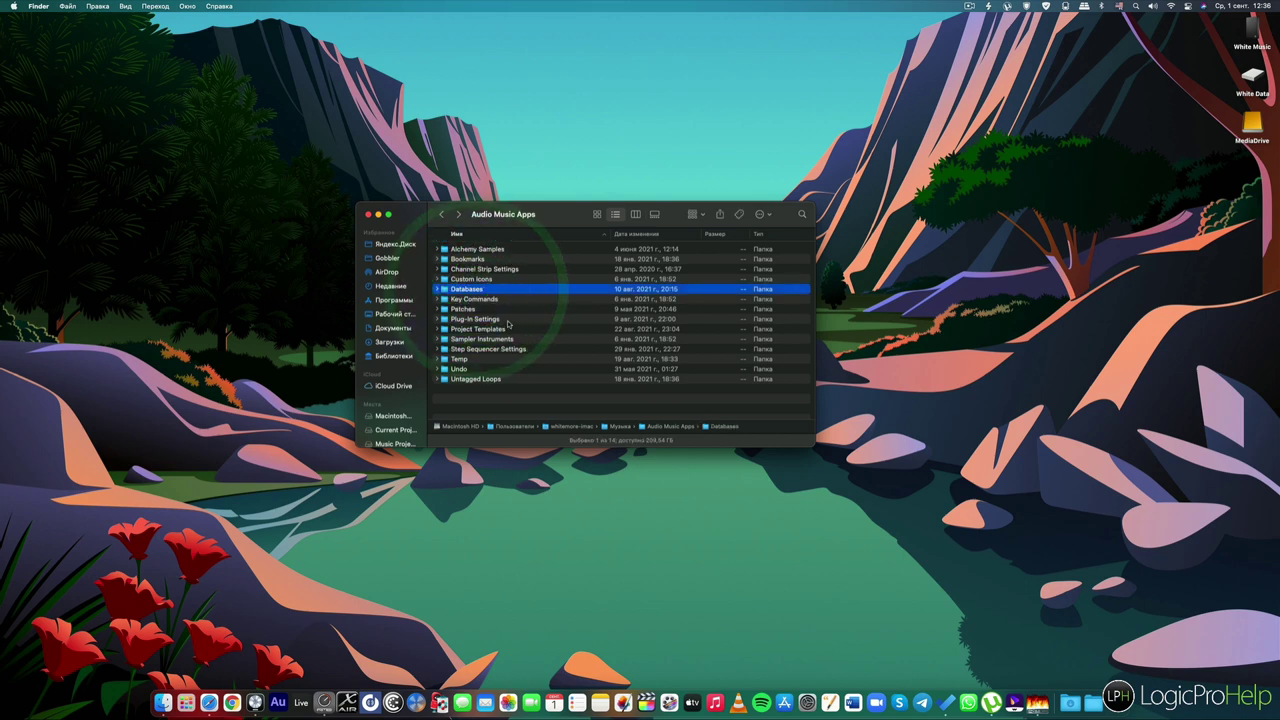
Look inside Databases at LoopsDatabaseV10.db and the Tags folder, and return to the parent folder with Databases selected.
{"action": "double_click", "coordinate": [486, 290]}
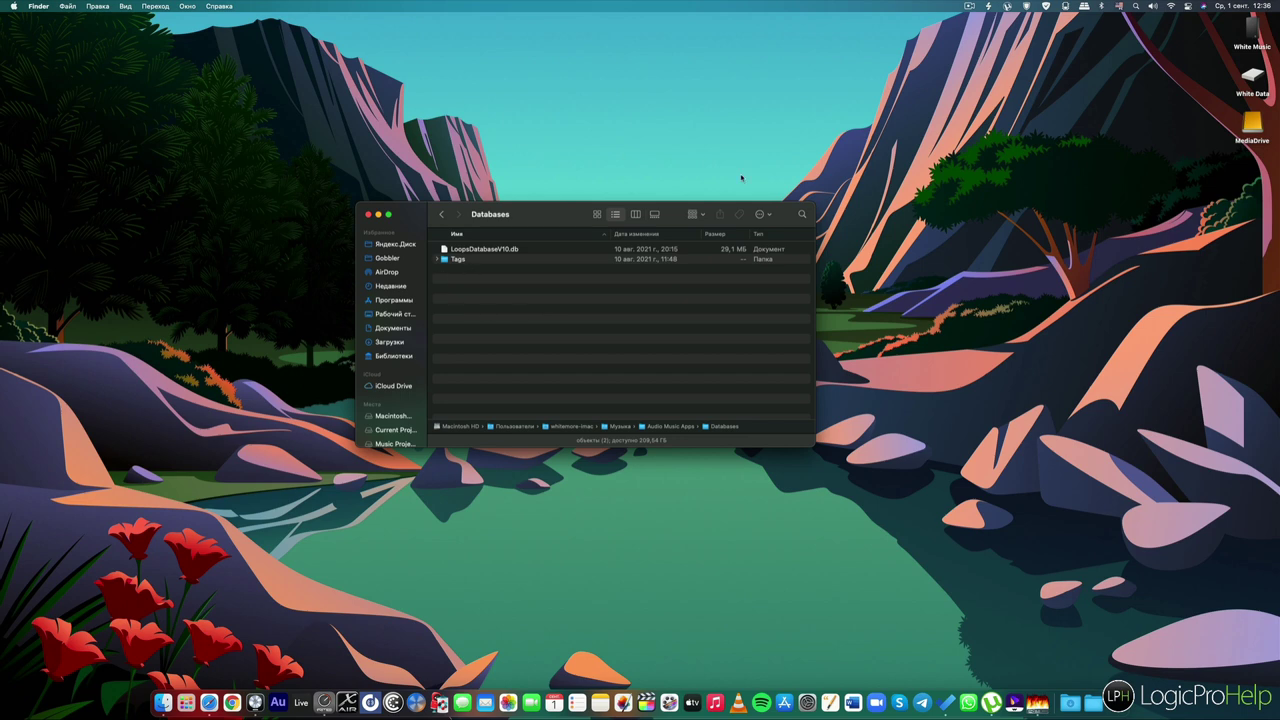
{"action": "left_click", "coordinate": [443, 216]}
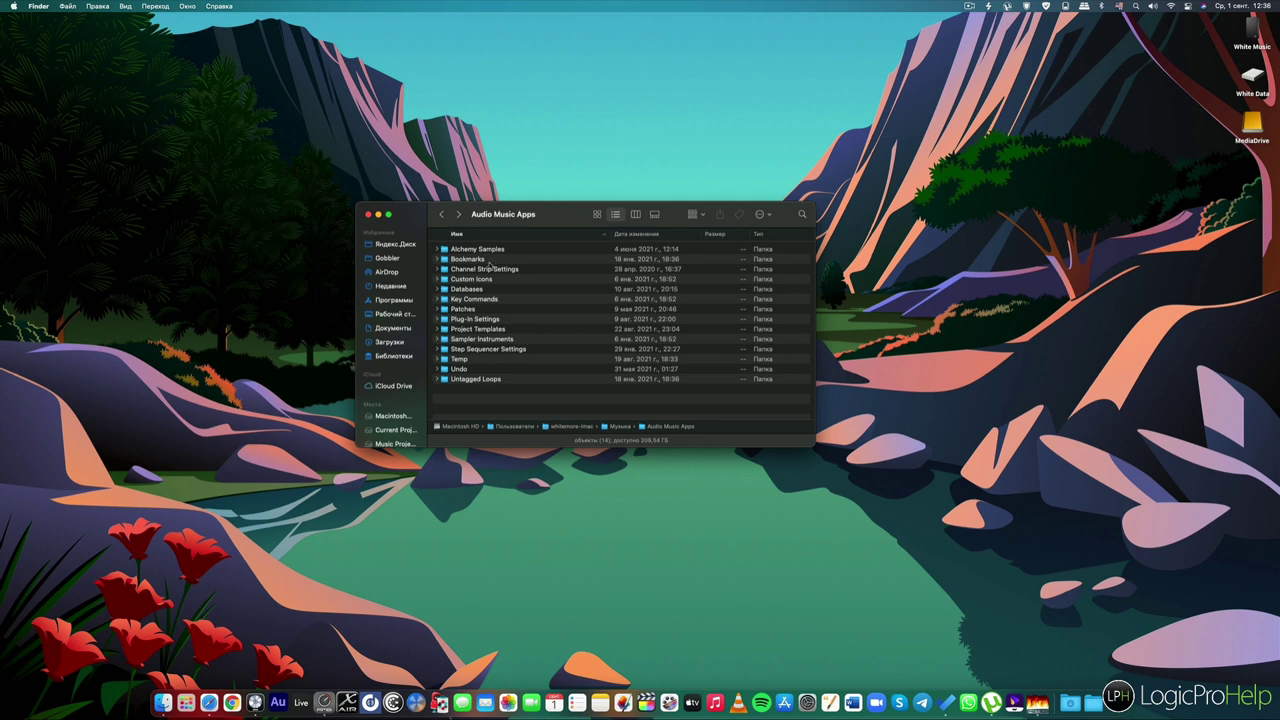
{"action": "left_click", "coordinate": [466, 290]}
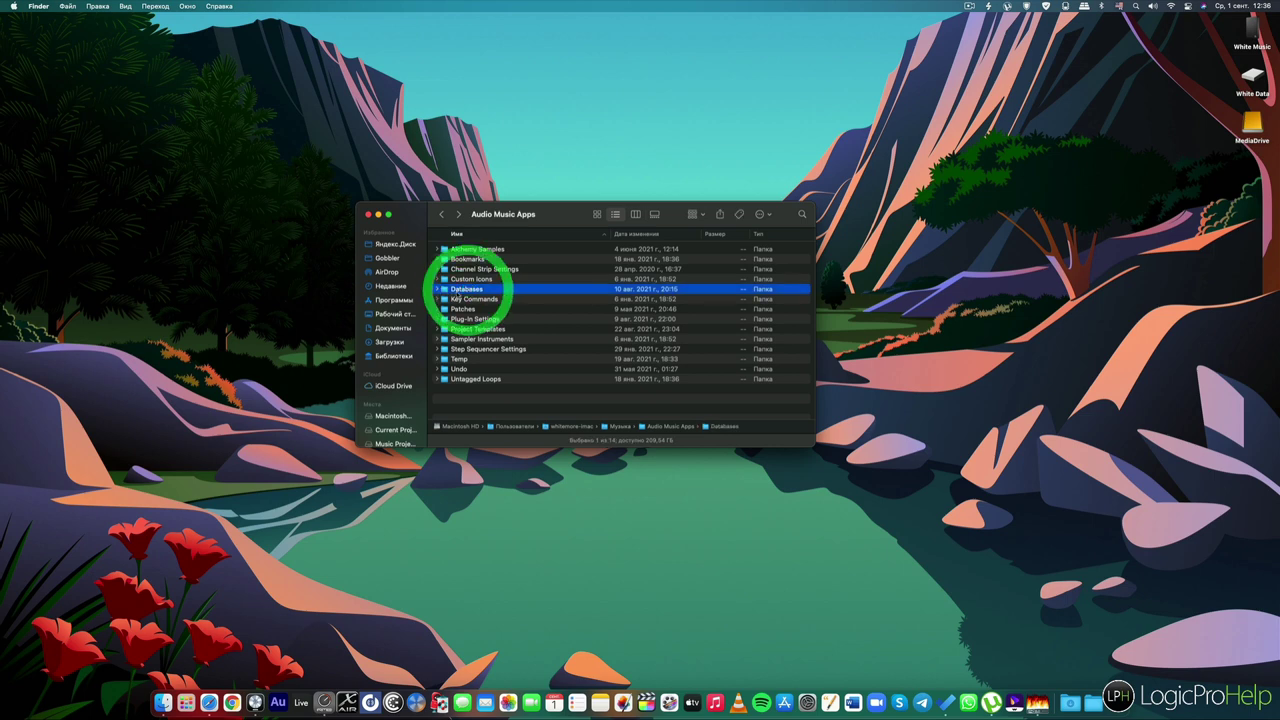
Open the Tags folder inside Databases and look through its tagset files and the MusicApps files at the end.
{"action": "double_click", "coordinate": [486, 290]}
{"action": "left_click", "coordinate": [486, 261]}
{"action": "double_click", "coordinate": [486, 261]}
{"action": "scroll", "coordinate": [519, 320], "scroll_direction": "down", "scroll_amount": 15}
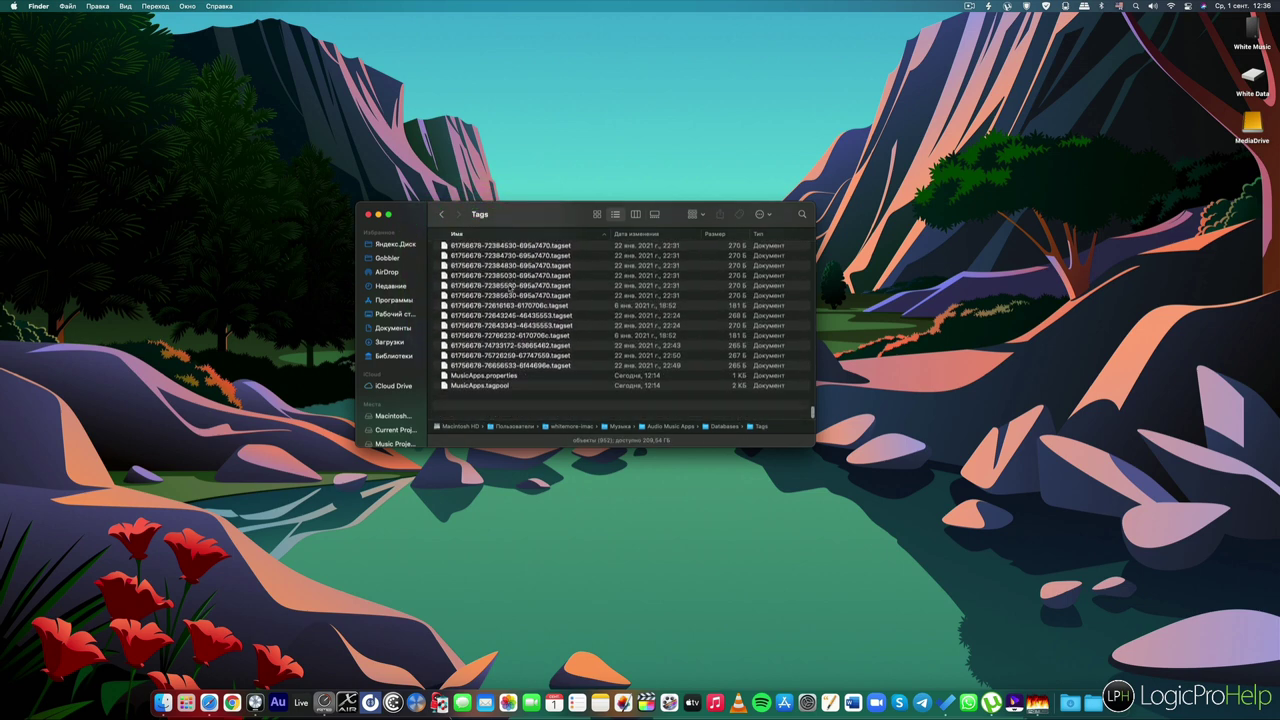
{"action": "scroll", "coordinate": [519, 317], "scroll_direction": "up", "scroll_amount": 10}
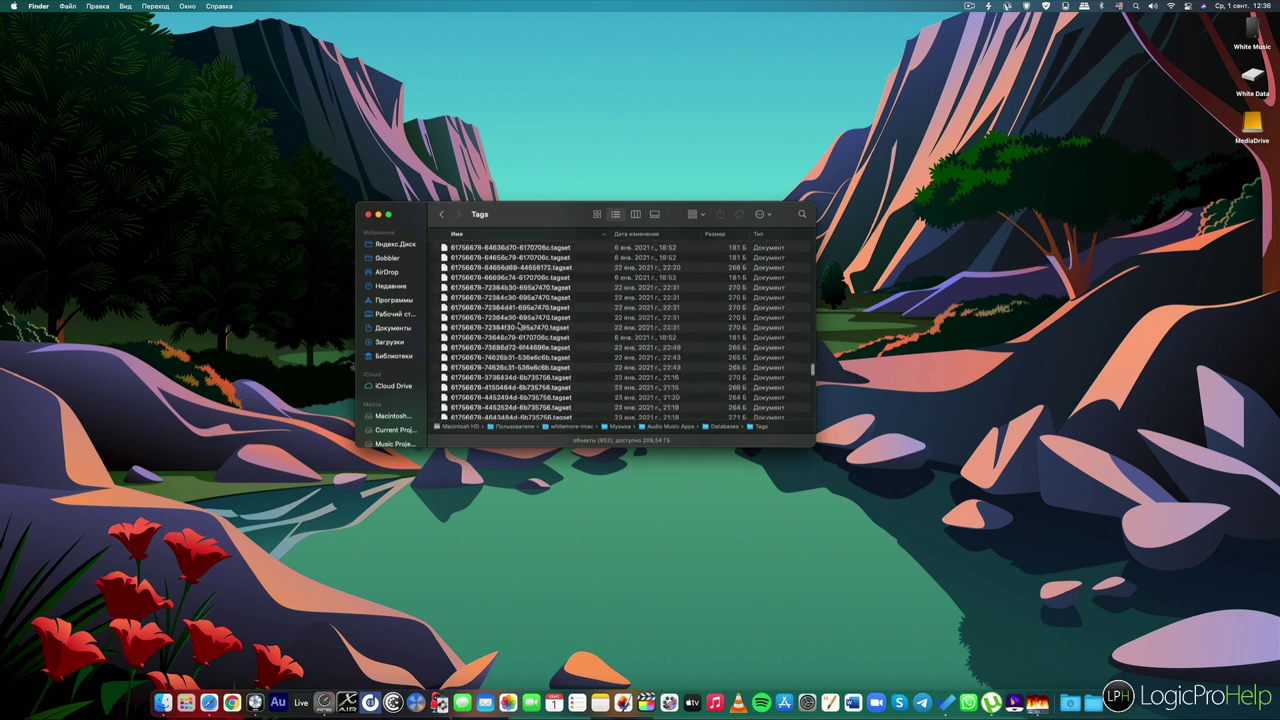
Leave the Tags folder, go back up to Audio Music Apps and select the Databases folder there.
{"action": "left_click", "coordinate": [441, 214]}
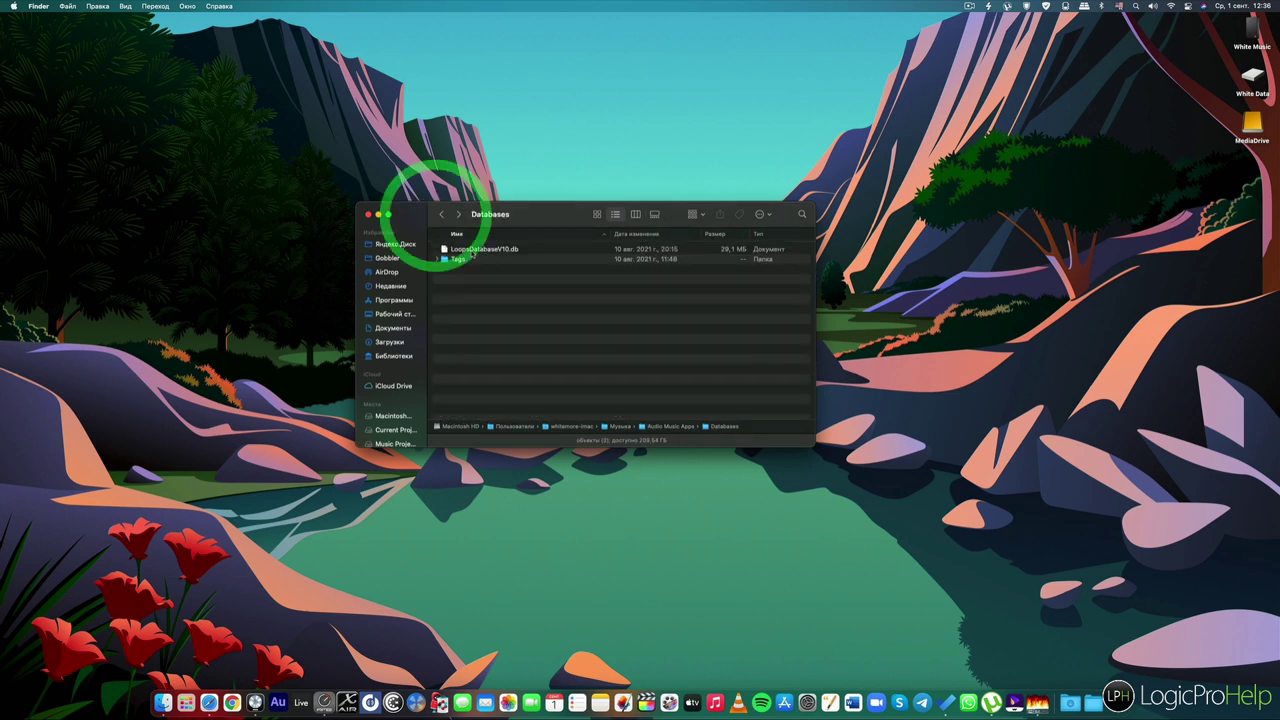
{"action": "left_click", "coordinate": [659, 426]}
{"action": "left_click", "coordinate": [659, 426]}
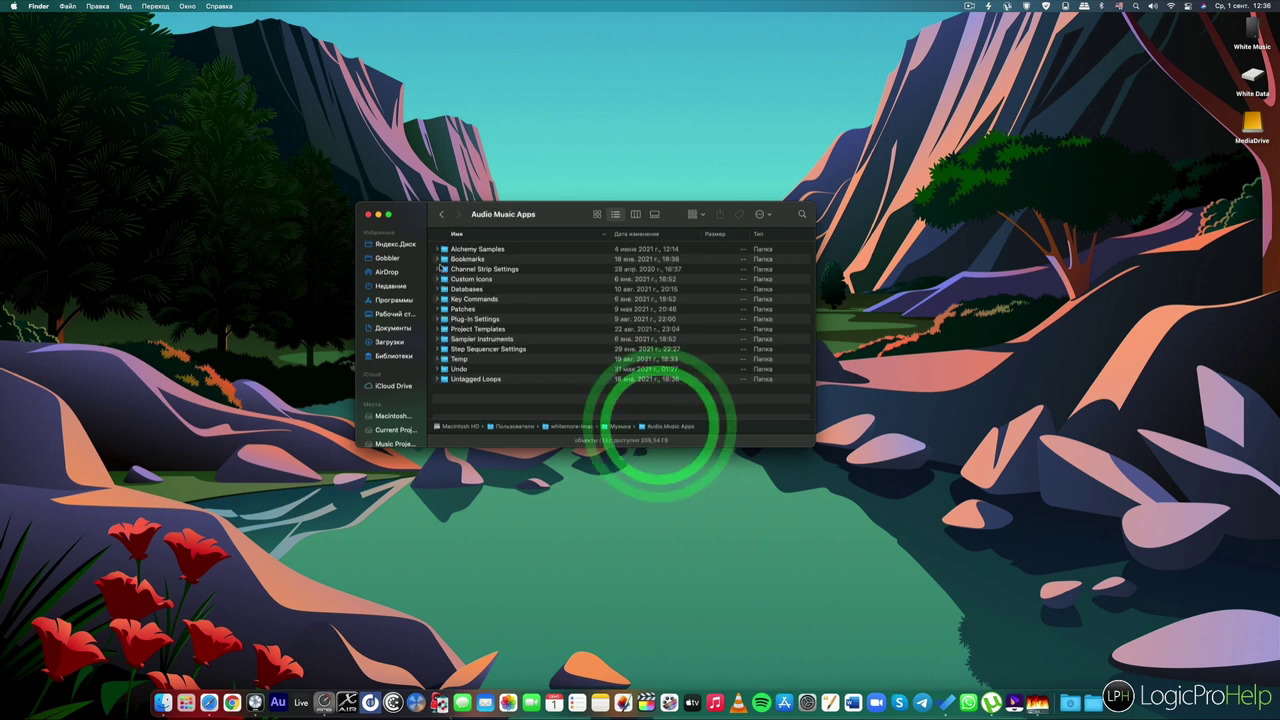
{"action": "left_click", "coordinate": [466, 309]}
{"action": "left_click", "coordinate": [466, 288]}
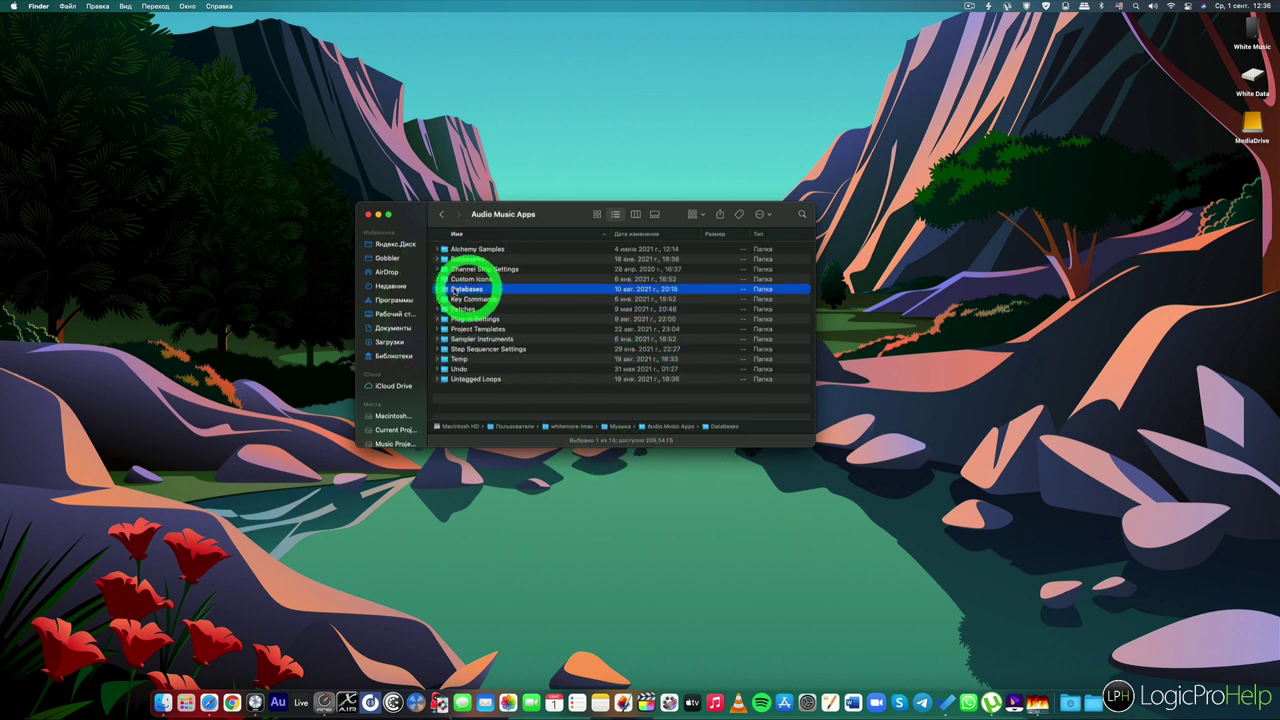